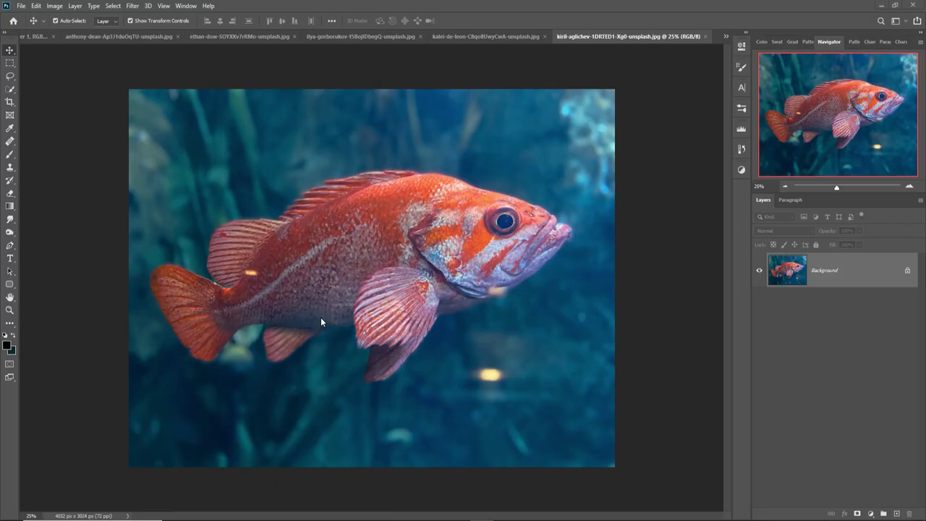
Open the New Document dialog showing the 1920 x 1080 px, 72 ppi RGB preset
left_click(21, 6)
Create a 1920×1080 px document and crop it to a 924×1191 px portrait canvas
left_click(32, 15)
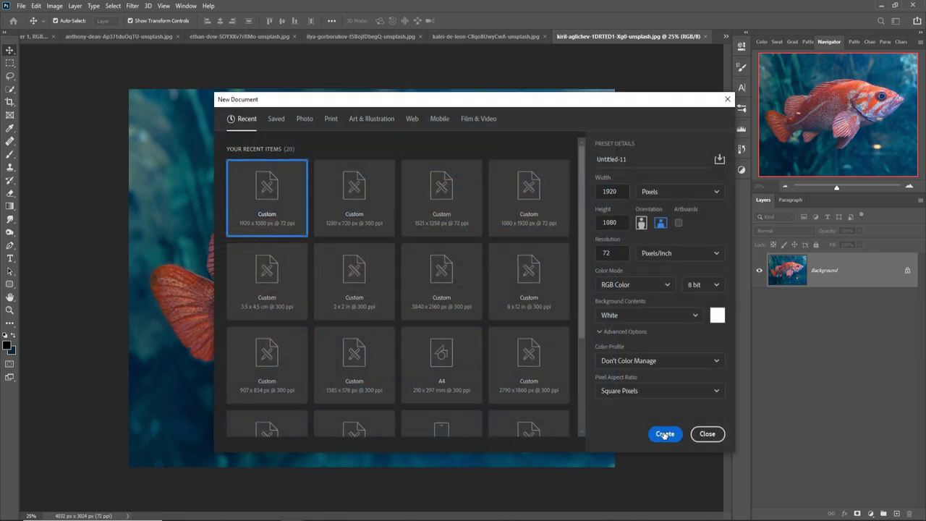
left_click(665, 433)
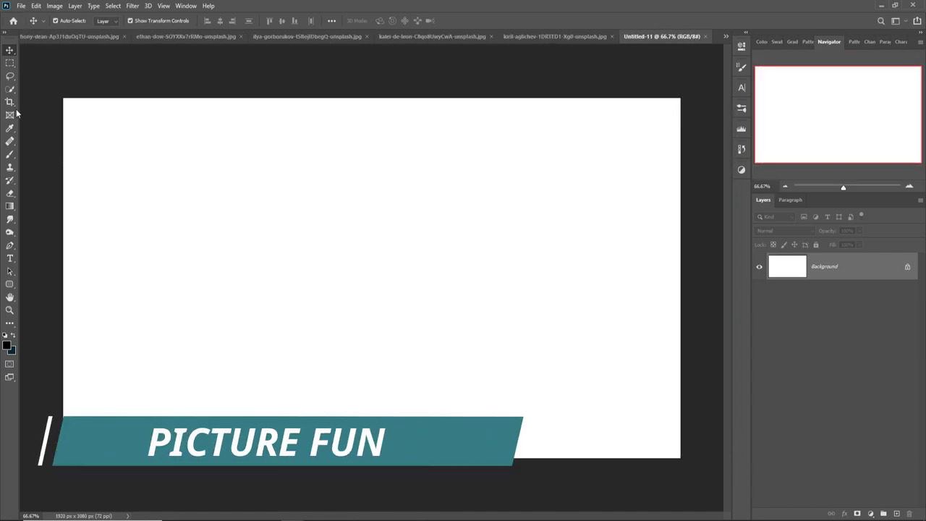
left_click(10, 102)
left_click_drag(63, 278, 220, 298)
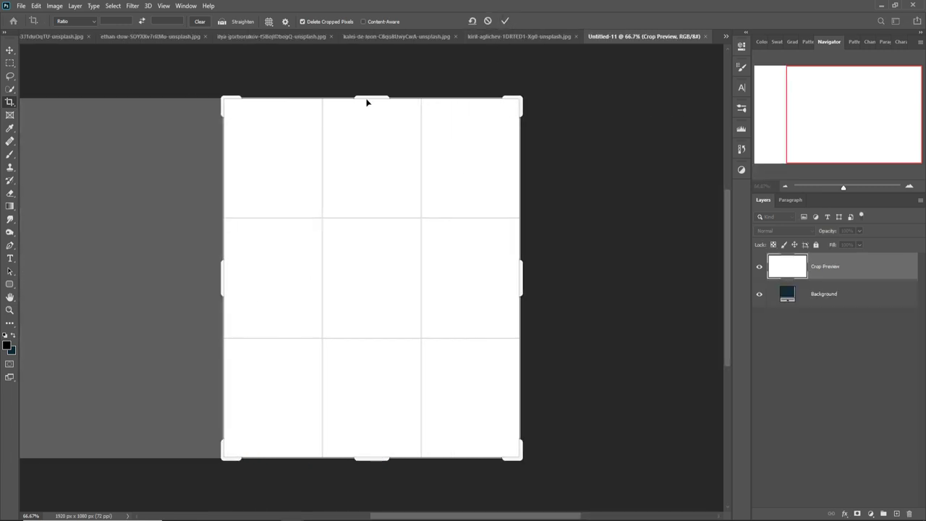
left_click_drag(371, 102, 372, 84)
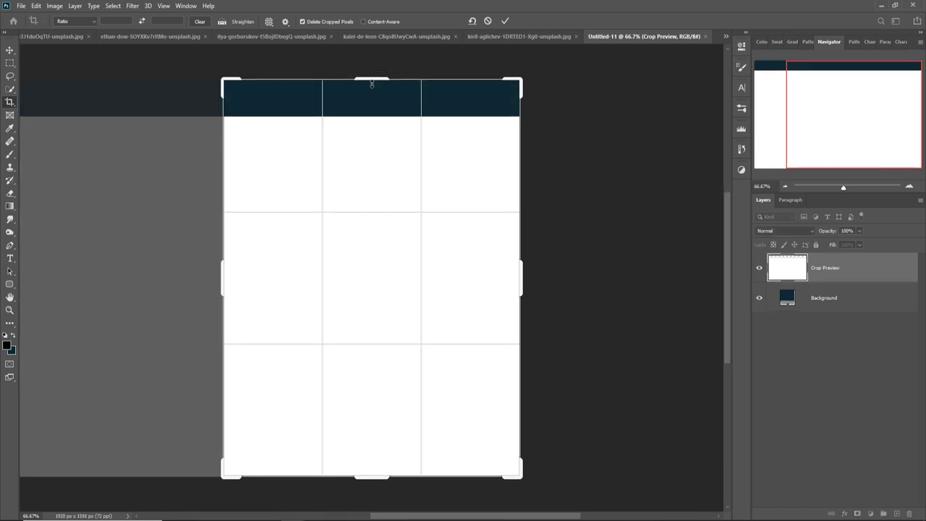
left_click(505, 21)
In the wine glass photo, zoom in and start a Pen path along the glass edges
key("v")
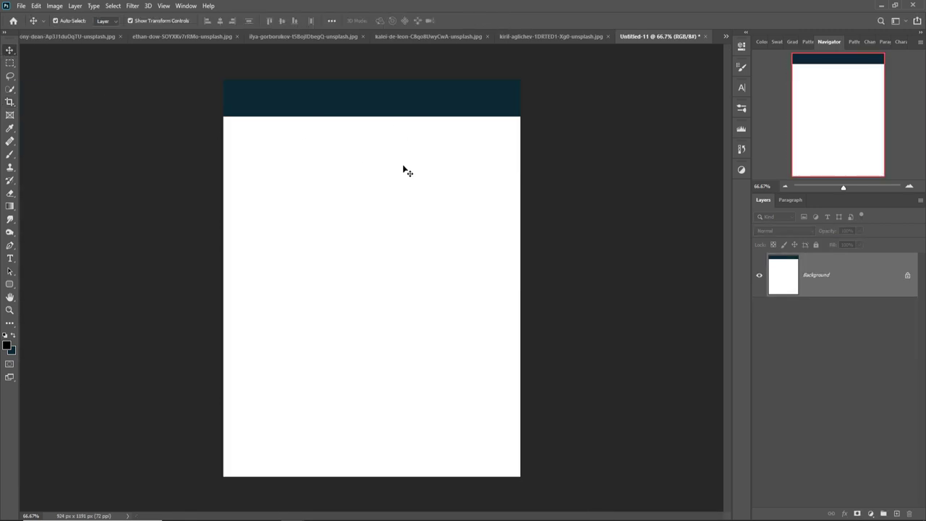
left_click(405, 37)
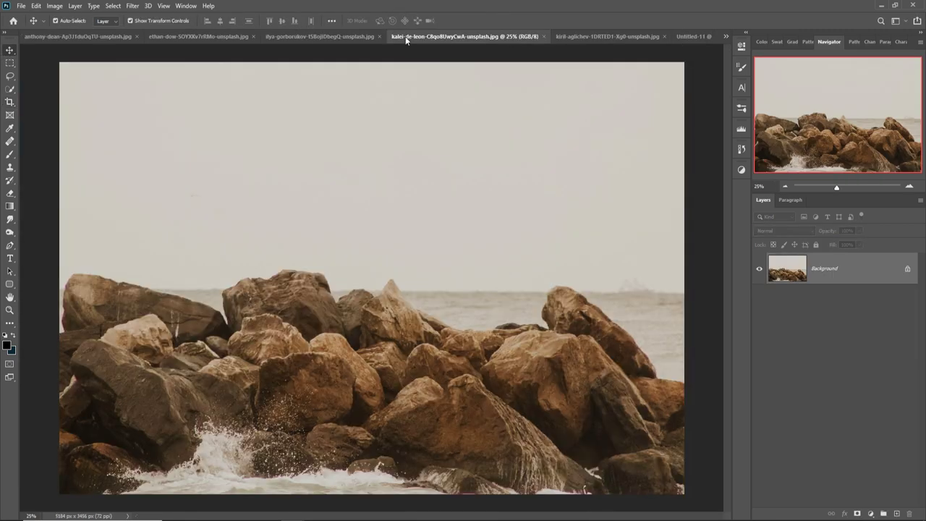
left_click(308, 36)
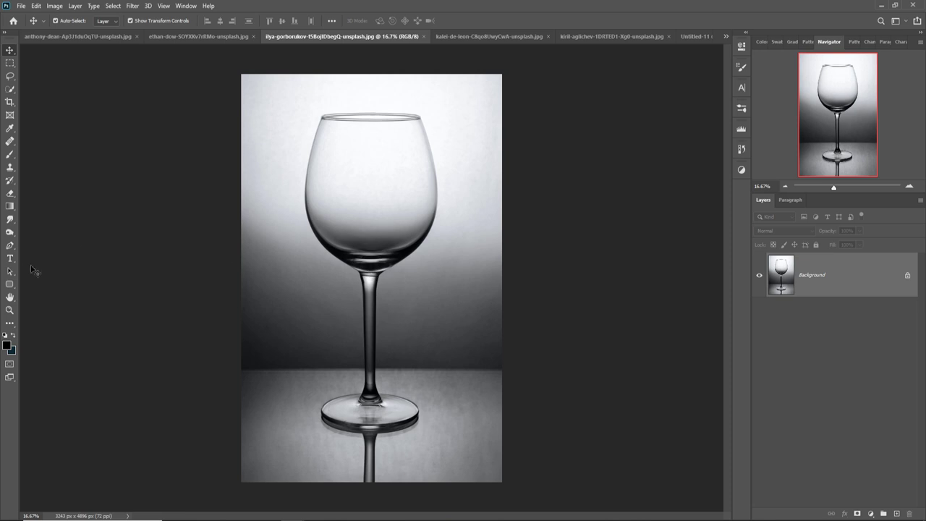
left_click(9, 247)
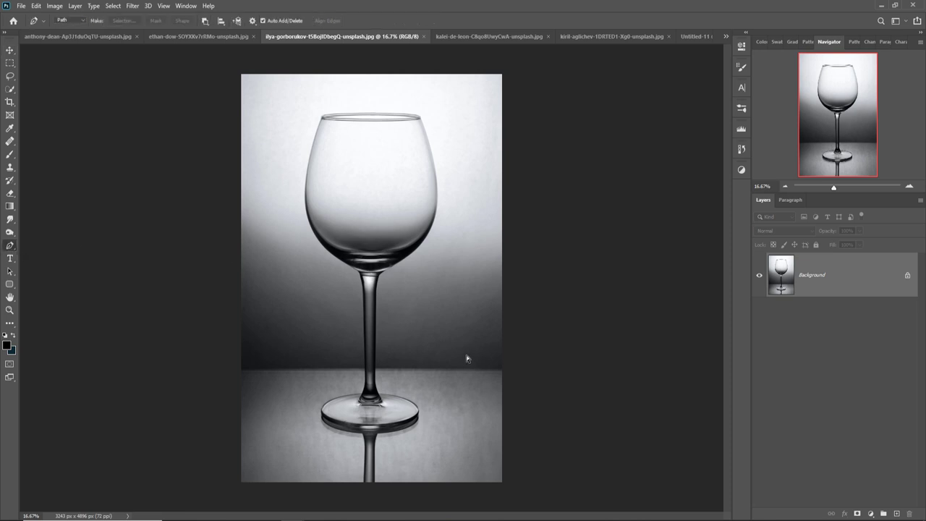
key("ctrl+plus")
key("ctrl+plus")
key("ctrl+plus")
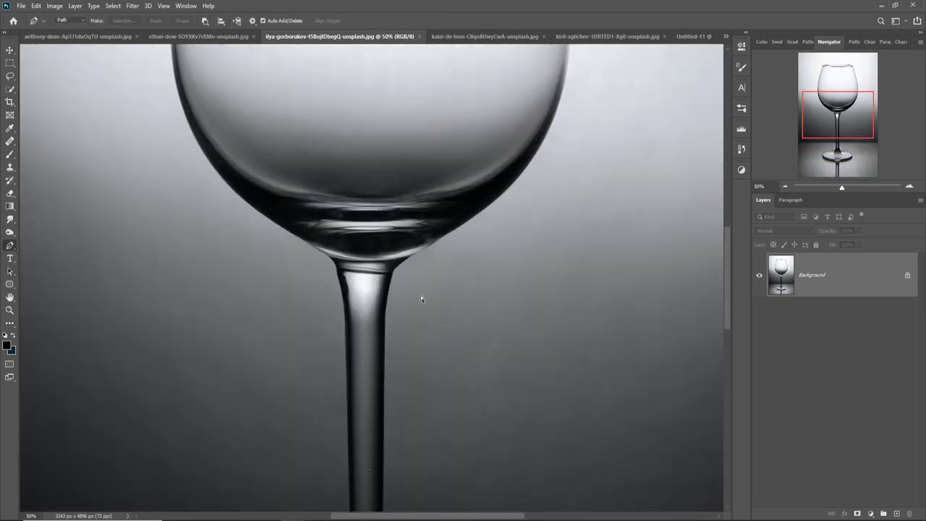
left_click(188, 122)
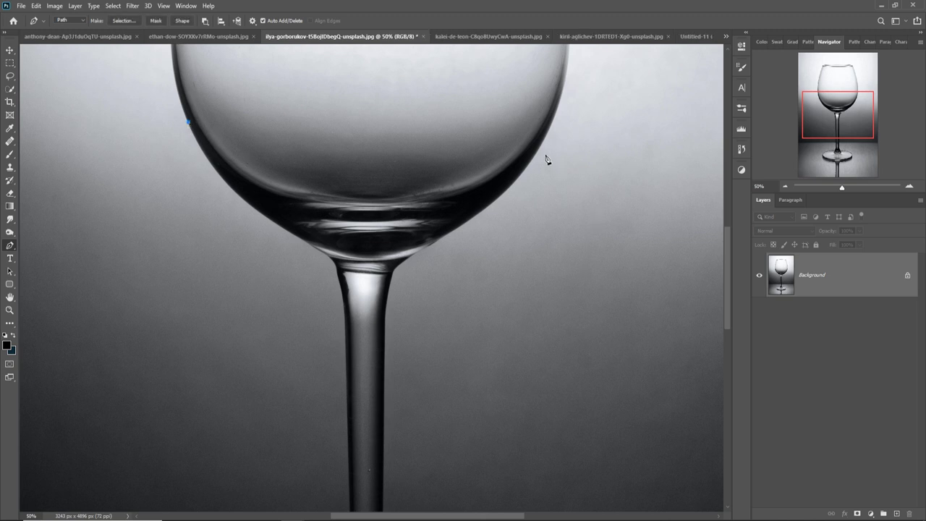
left_click(560, 99)
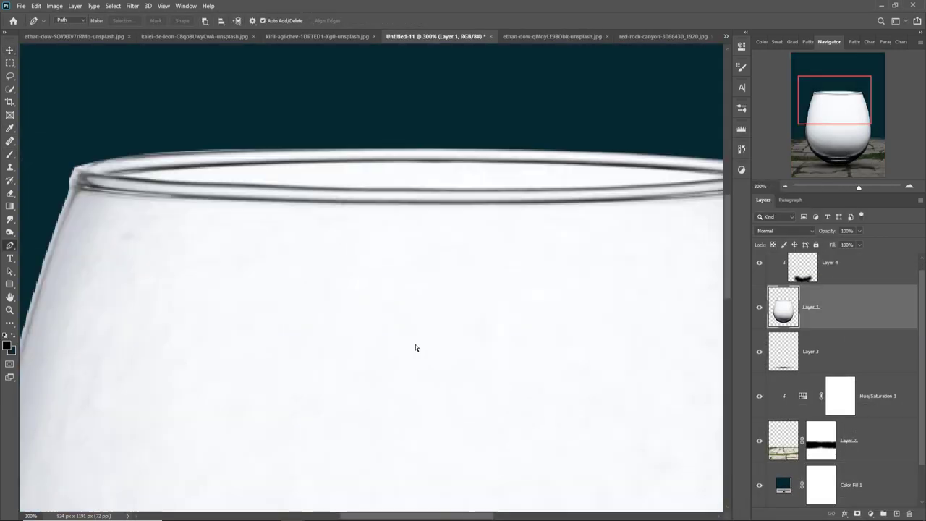
Trace Pen anchors along the glass rim's top, right and front edges
left_click(115, 177)
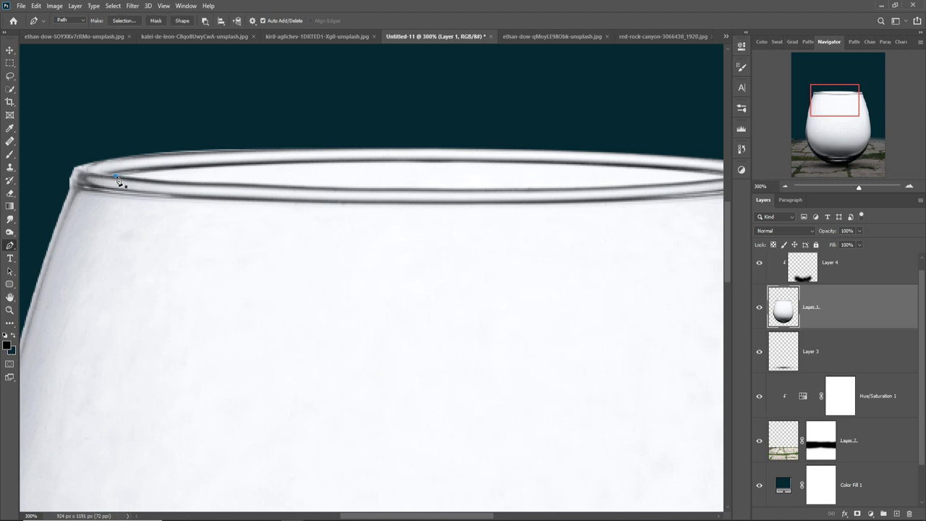
left_click(721, 176)
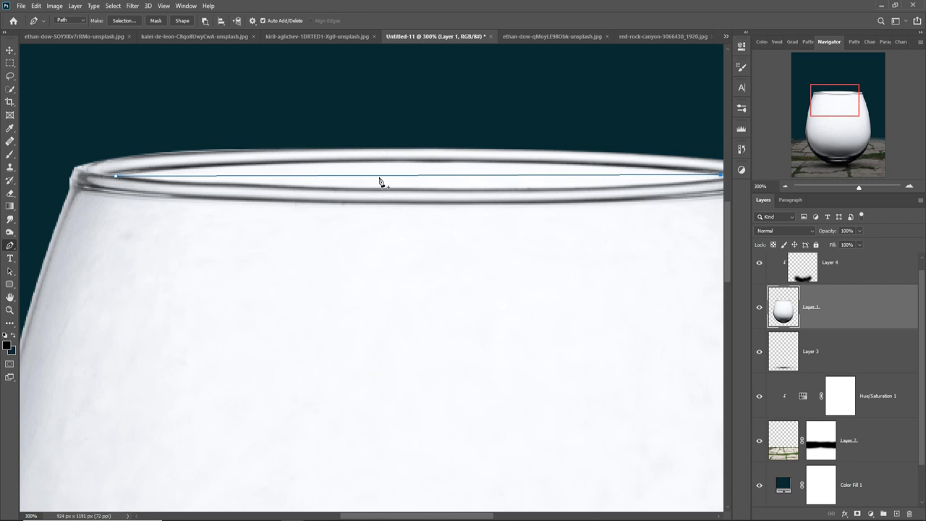
left_click_drag(379, 176, 378, 165)
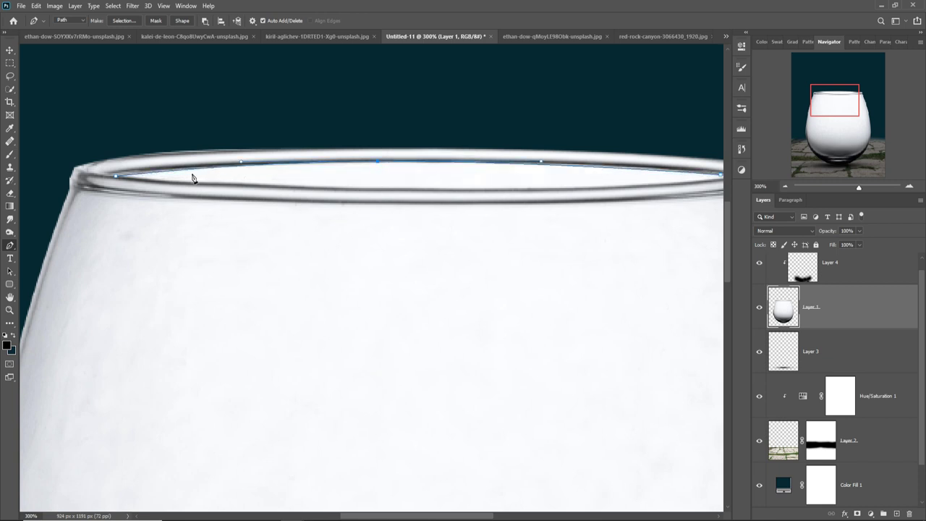
left_click_drag(186, 172, 177, 171)
mouse_move(554, 191)
left_mouse_down()
mouse_move(457, 218)
mouse_move(457, 201)
left_mouse_up()
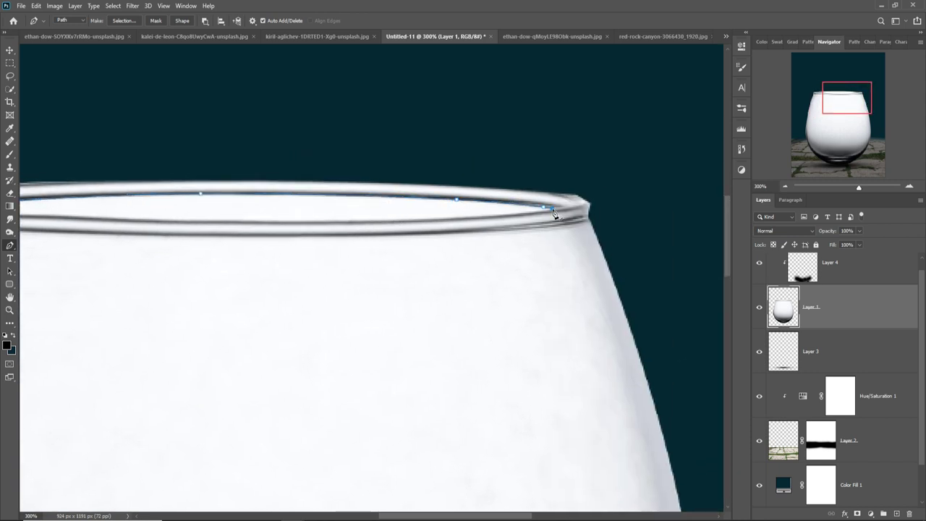
left_click(161, 221)
left_click_drag(434, 216, 447, 219)
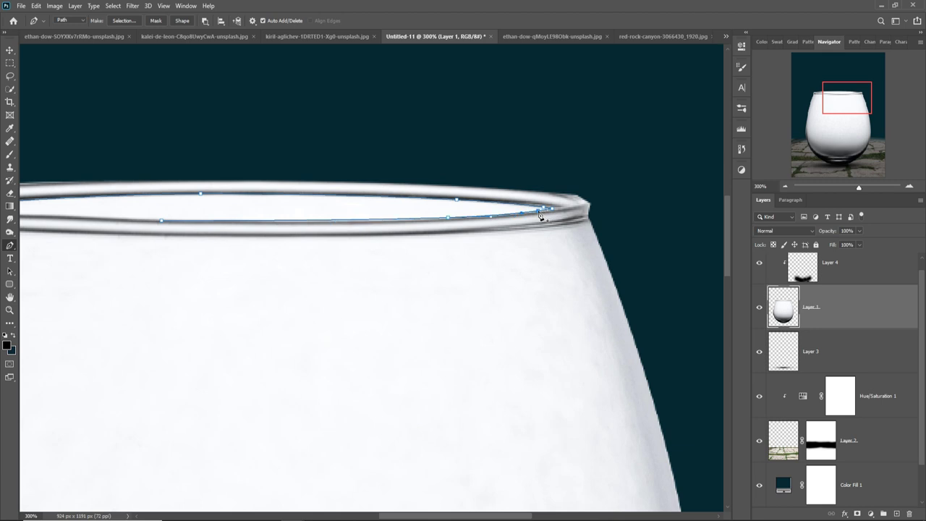
Close the rim path at its left end and convert it into a selection
left_click_drag(295, 244, 545, 264)
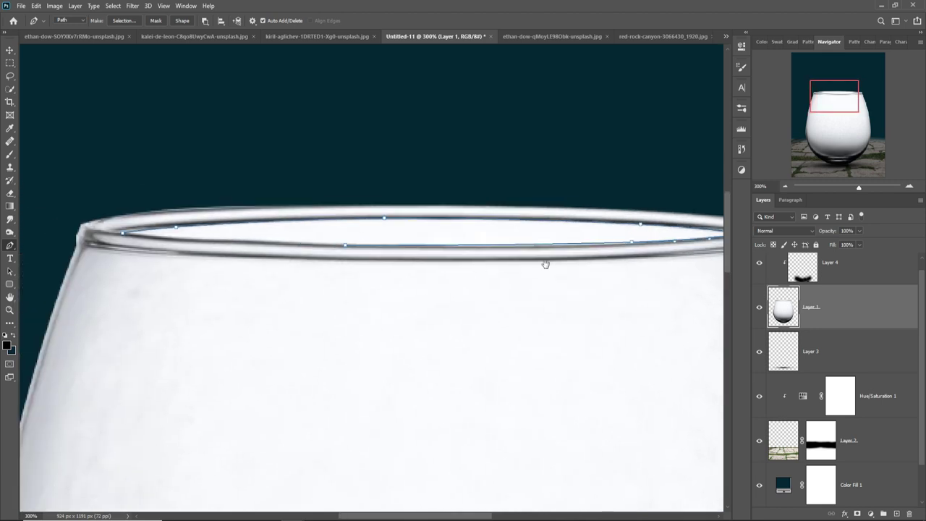
left_click_drag(592, 246, 586, 247)
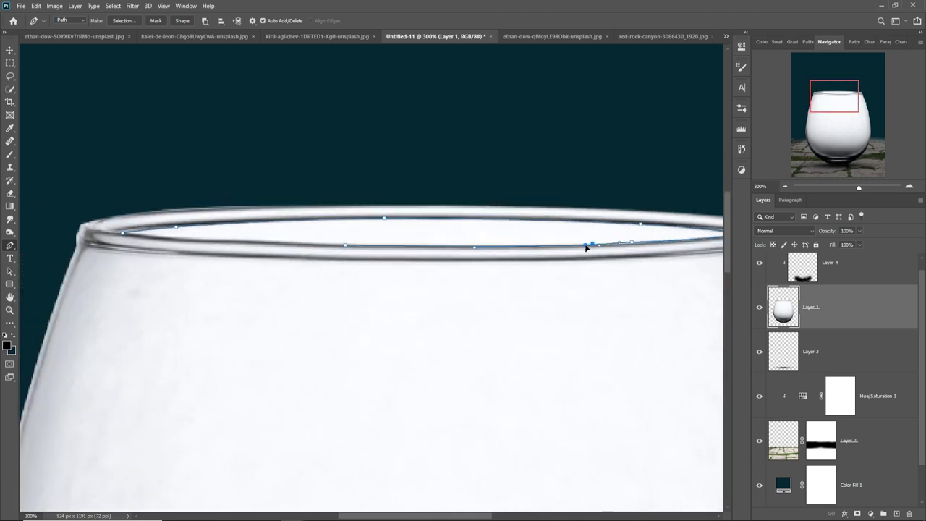
left_click(124, 235)
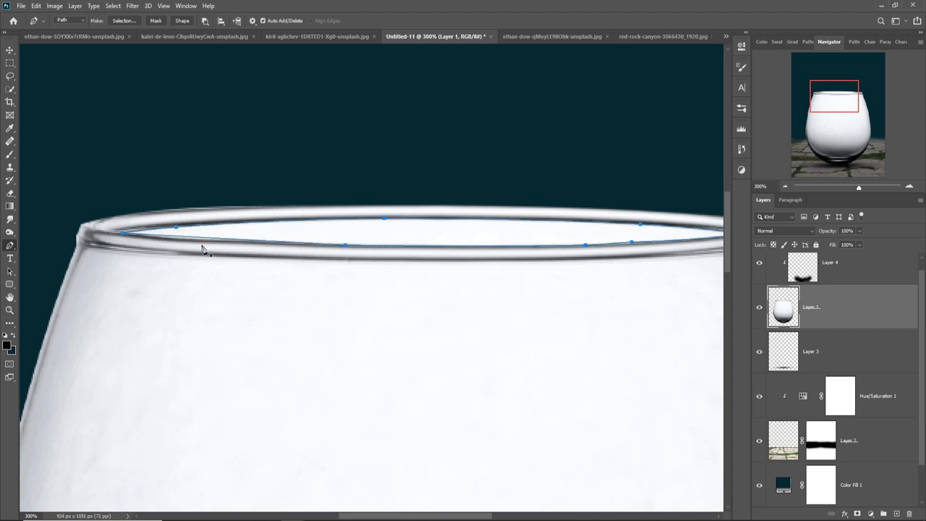
left_click_drag(193, 238, 184, 240)
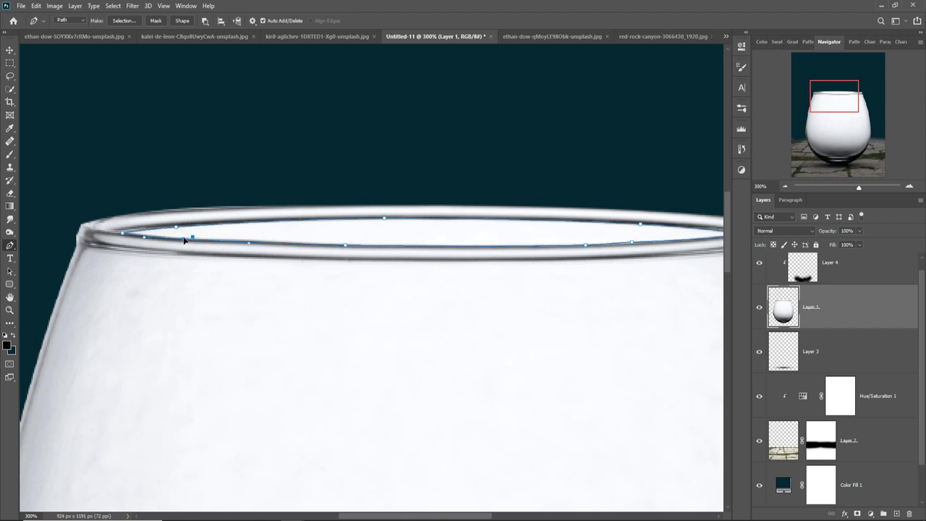
right_click(397, 236)
left_click(444, 275)
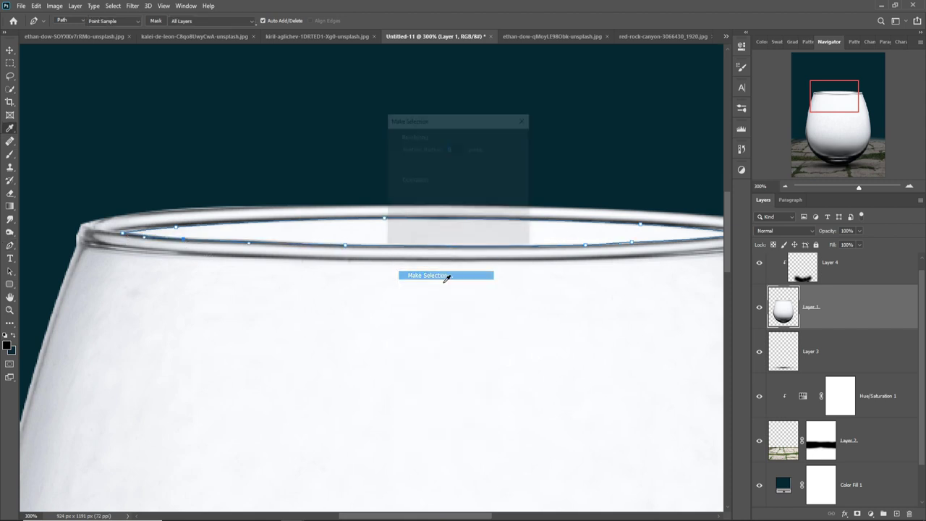
left_click(510, 142)
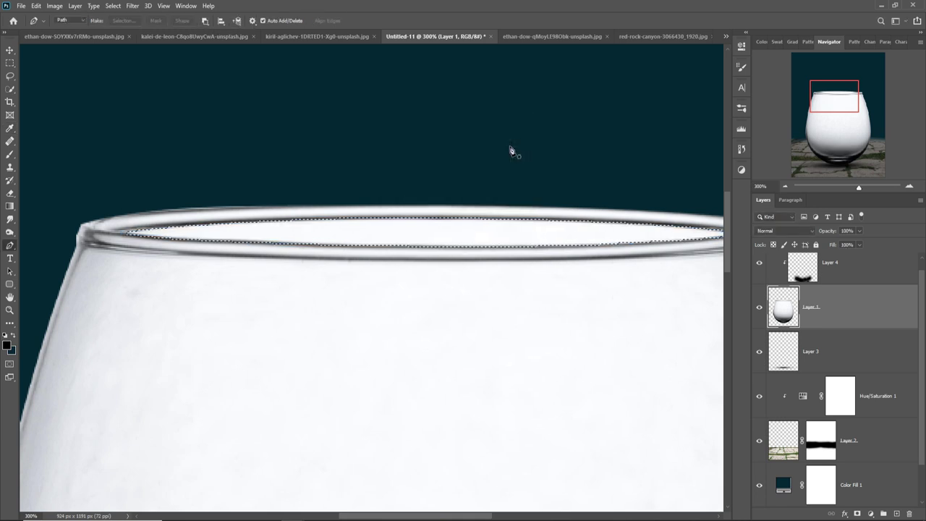
Lower Layer 1's opacity, delete the glass inside the rim selection, then deselect
left_click(114, 6)
left_click(120, 45)
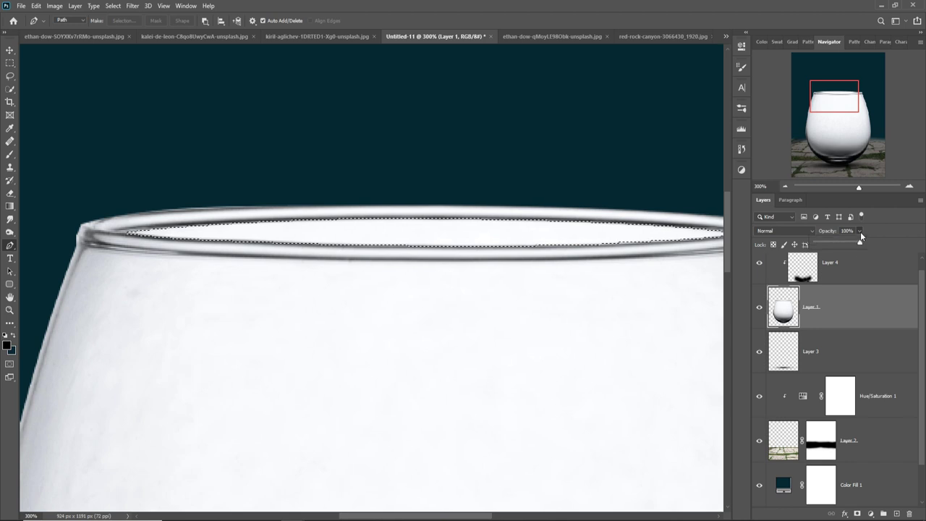
left_click(859, 230)
mouse_move(860, 241)
left_mouse_down()
mouse_move(833, 246)
mouse_move(862, 244)
left_mouse_up()
key("Delete")
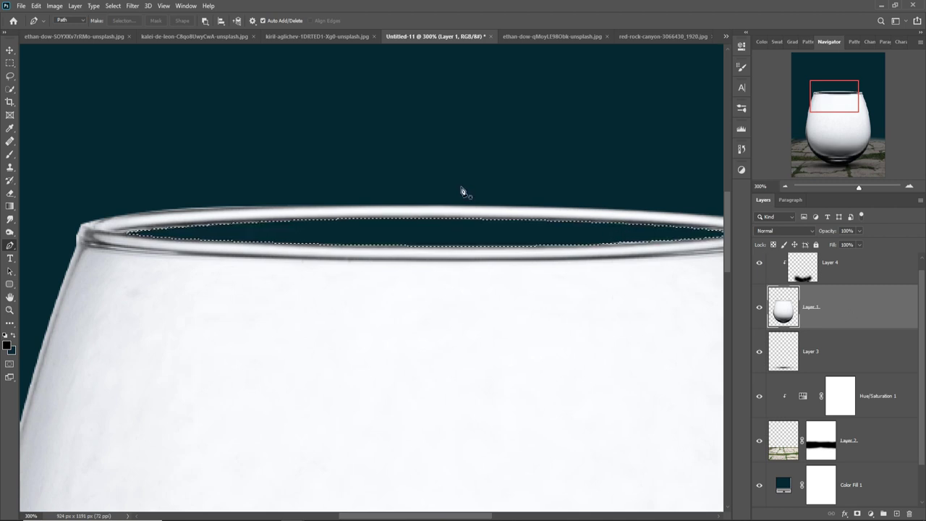
left_click(133, 7)
mouse_move(113, 6)
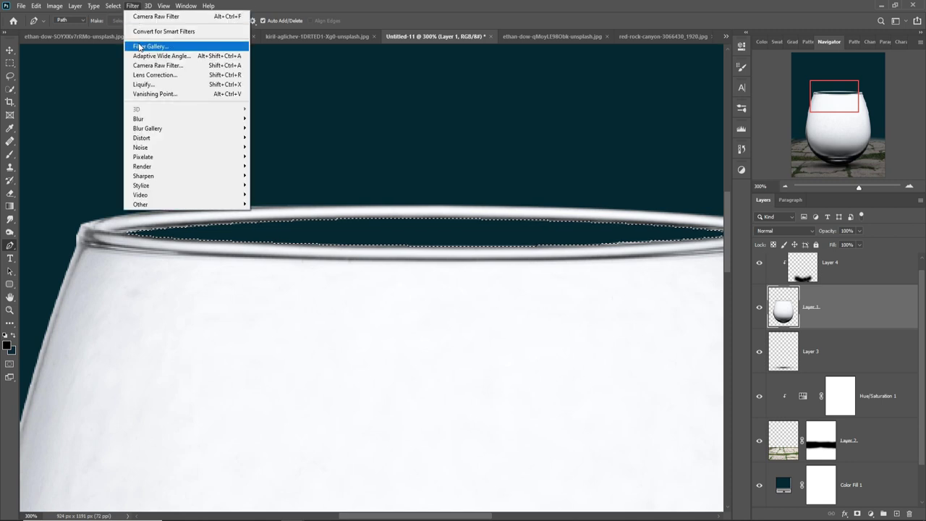
left_click(122, 26)
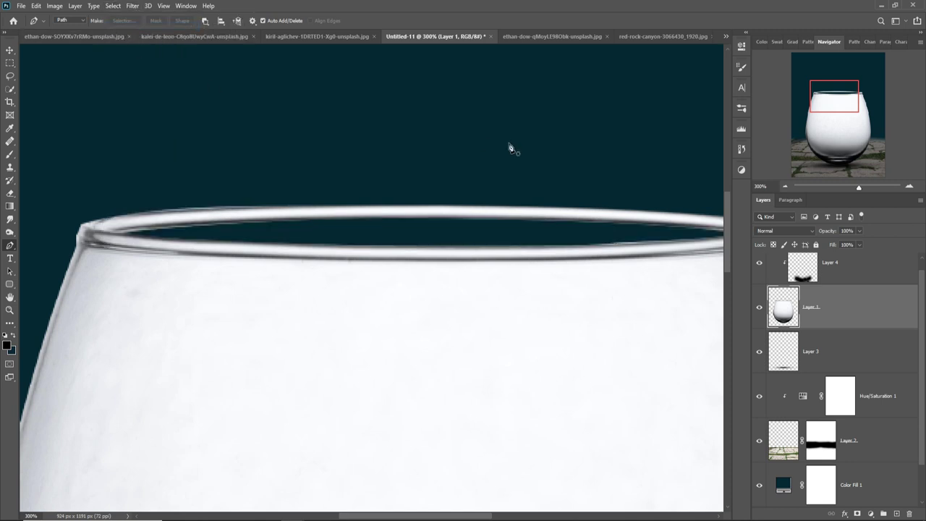
left_click(9, 50)
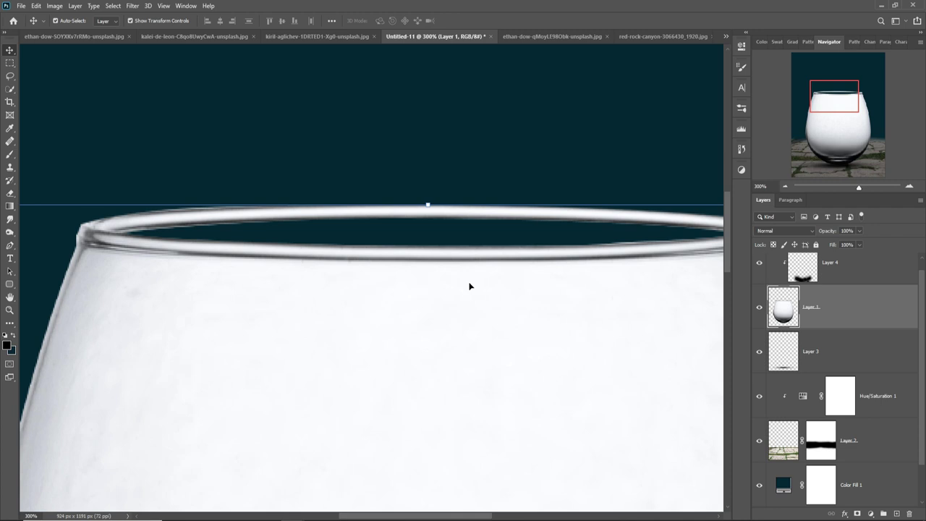
Mask Layer 1 and paint its centre see-through with a 15% opacity brush, sizes 250 then 150
key("ctrl+minus")
key("ctrl+minus")
key("ctrl+minus")
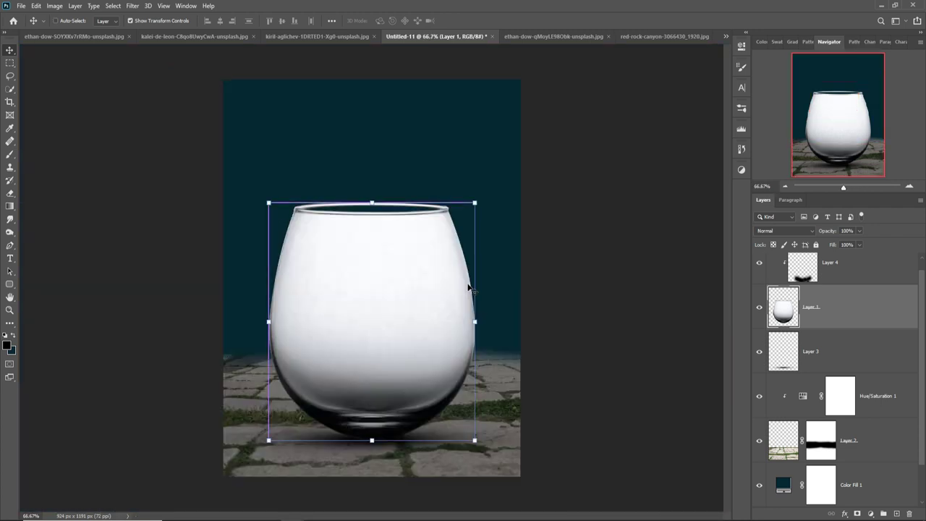
left_click(805, 275)
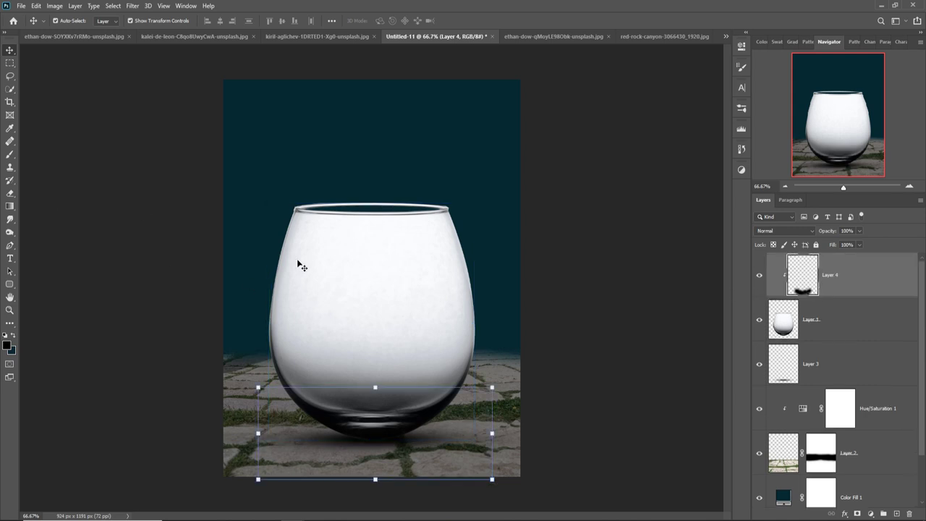
left_click(822, 319)
left_click(858, 512)
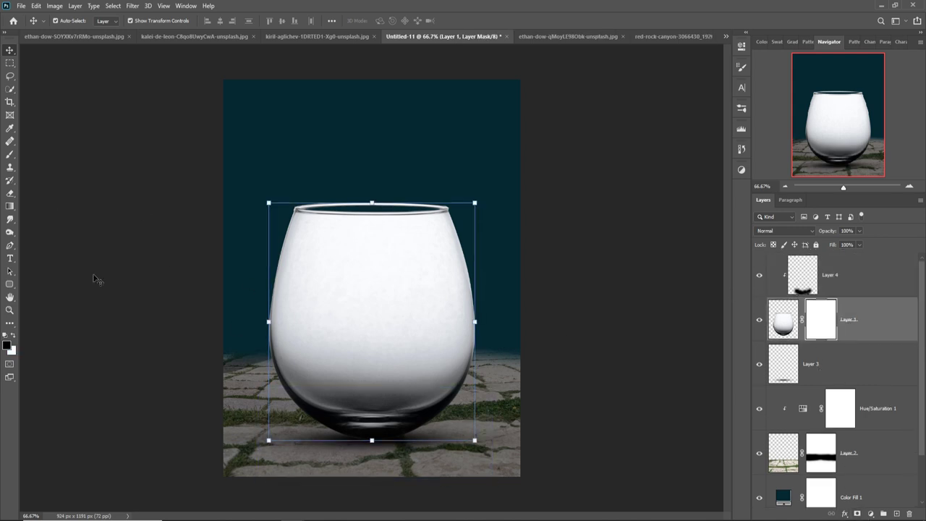
left_click(10, 158)
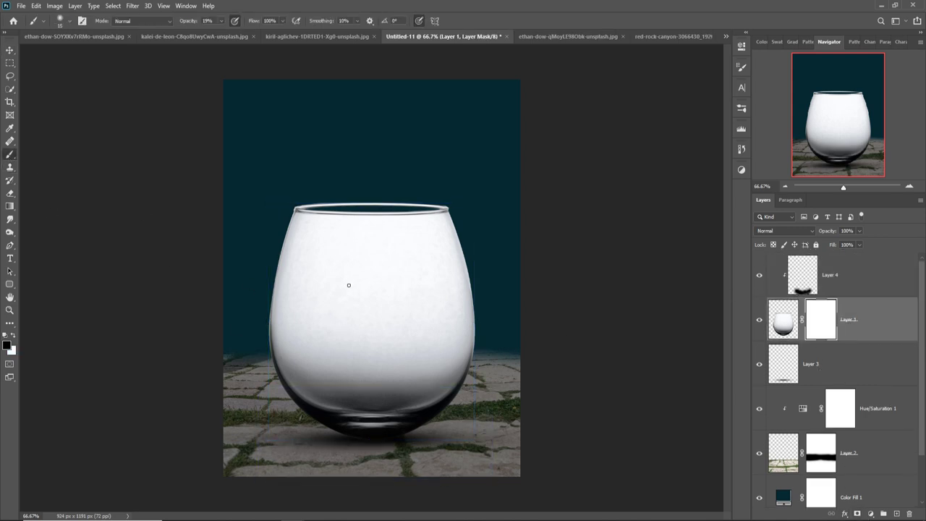
key("bracketright")
key("bracketright")
key("bracketright")
left_click(222, 21)
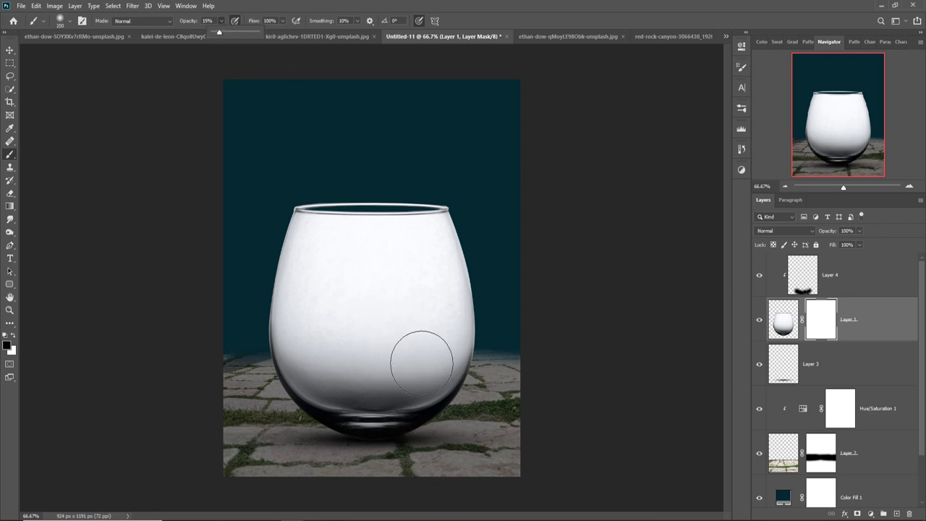
mouse_move(420, 355)
left_mouse_down()
mouse_move(413, 326)
mouse_move(386, 300)
mouse_move(341, 337)
mouse_move(347, 378)
mouse_move(331, 337)
mouse_move(352, 386)
mouse_move(383, 403)
mouse_move(351, 374)
mouse_move(370, 417)
mouse_move(321, 393)
mouse_move(362, 424)
mouse_move(326, 388)
mouse_move(406, 408)
mouse_move(449, 355)
mouse_move(460, 390)
mouse_move(453, 399)
mouse_move(438, 342)
mouse_move(420, 361)
mouse_move(413, 314)
mouse_move(444, 258)
mouse_move(446, 286)
mouse_move(446, 265)
mouse_move(455, 265)
mouse_move(443, 245)
mouse_move(434, 264)
mouse_move(392, 252)
mouse_move(311, 275)
mouse_move(296, 304)
mouse_move(325, 335)
mouse_move(298, 289)
mouse_move(345, 384)
mouse_move(359, 323)
mouse_move(321, 272)
mouse_move(412, 265)
mouse_move(458, 320)
mouse_move(402, 362)
mouse_move(385, 263)
mouse_move(432, 335)
mouse_move(331, 263)
left_mouse_up()
key("bracketleft")
key("bracketleft")
key("bracketleft")
key("bracketleft")
key("bracketleft")
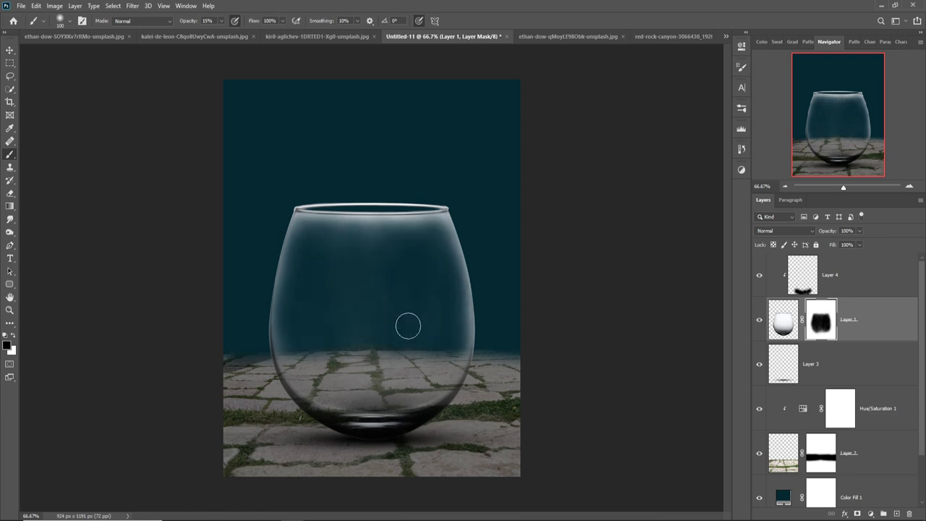
Drag the desert rock cut-out into the composite at the bottom of the glass
key("v")
key("ctrl+Tab")
key("w")
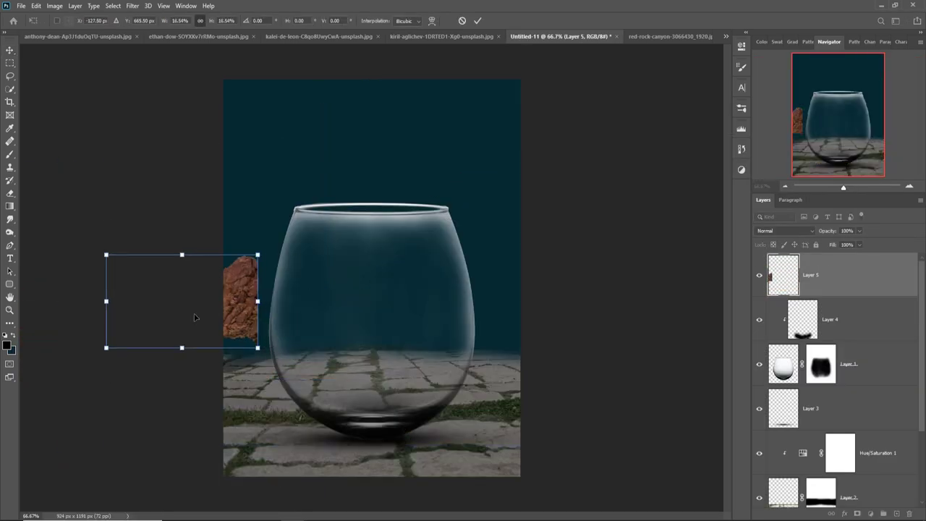
mouse_move(194, 317)
left_mouse_down()
mouse_move(410, 393)
mouse_move(449, 384)
left_mouse_up()
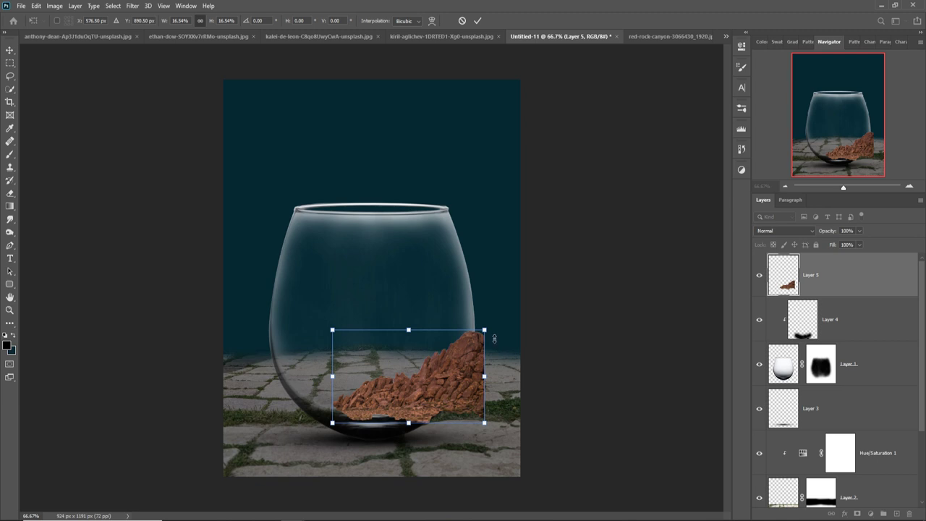
Warp the rocks to curve along the glass's right inner wall and move Layer 5 beneath Layer 1
left_click(35, 7)
mouse_move(51, 234)
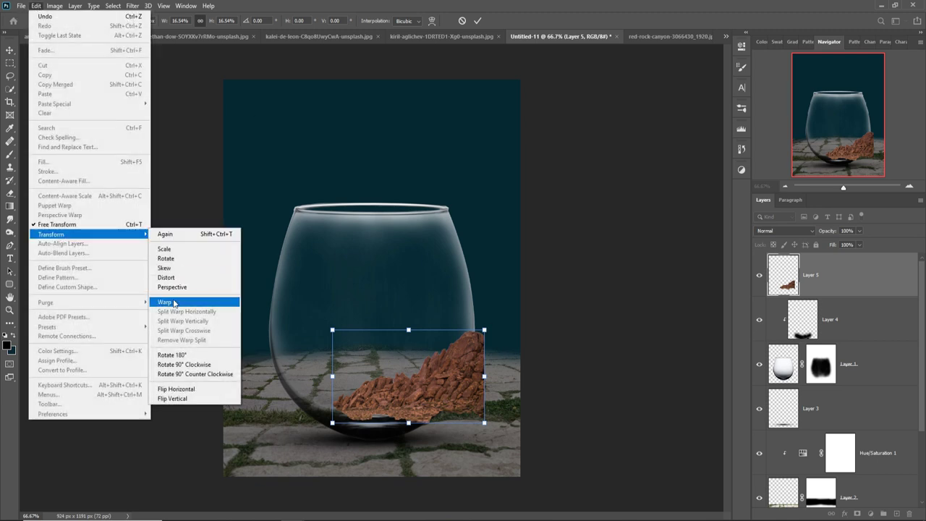
left_click(177, 302)
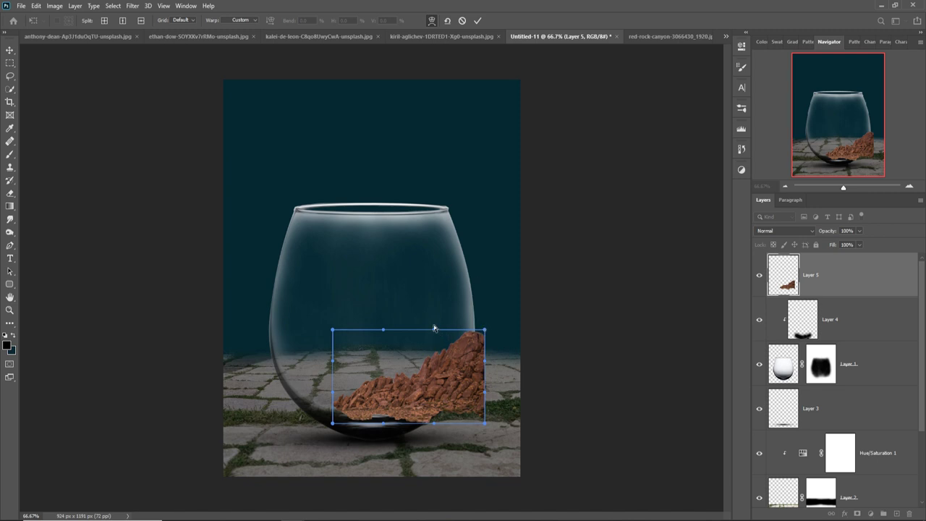
left_click_drag(433, 328, 465, 328)
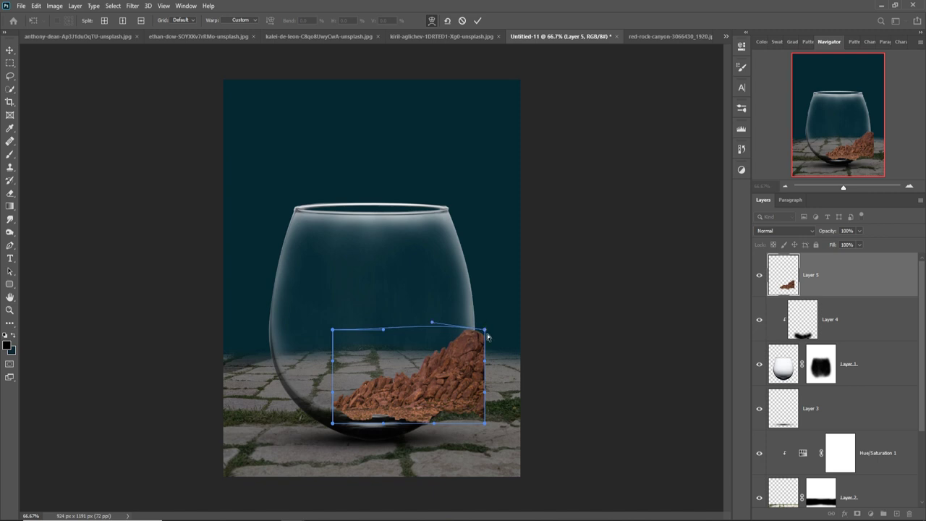
mouse_move(483, 351)
left_mouse_down()
mouse_move(468, 261)
mouse_move(466, 268)
left_mouse_up()
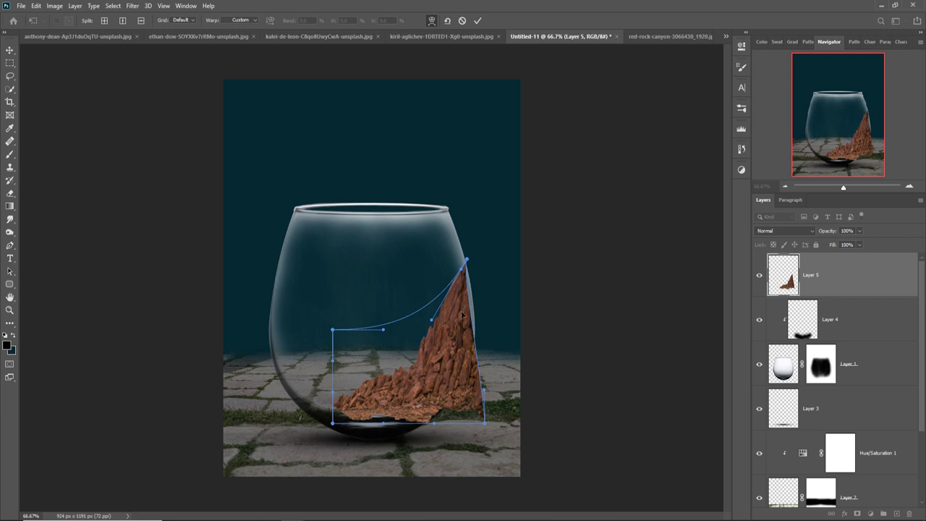
left_click_drag(463, 314, 464, 308)
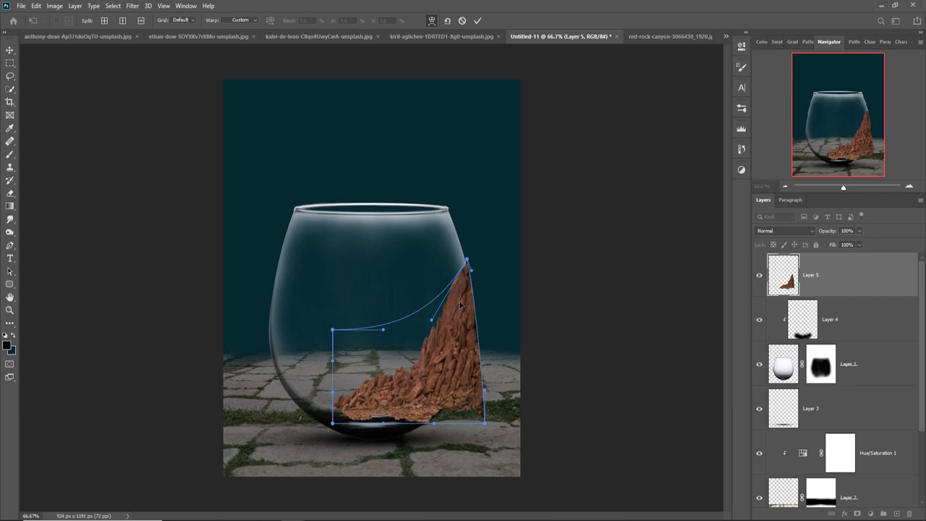
left_click_drag(478, 410, 478, 393)
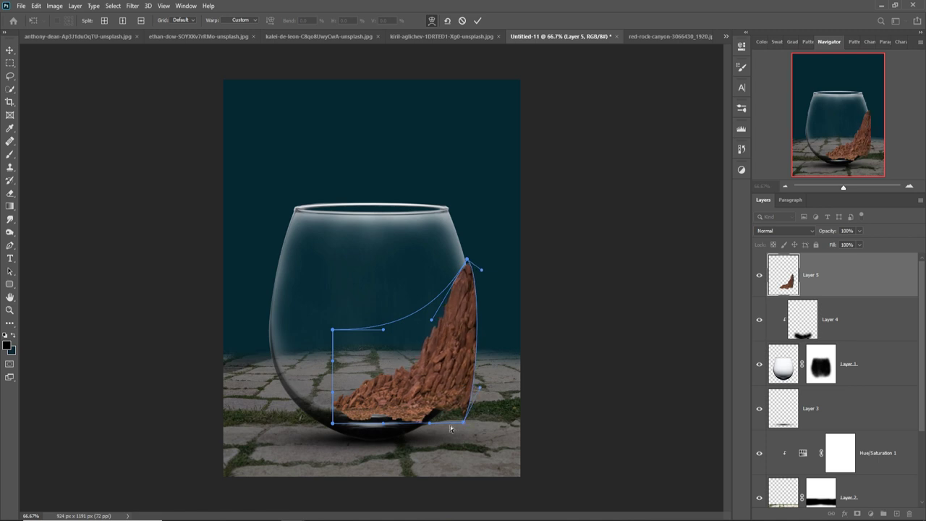
mouse_move(446, 427)
left_mouse_down()
mouse_move(449, 419)
mouse_move(437, 412)
mouse_move(461, 380)
left_mouse_up()
left_click_drag(469, 270, 467, 273)
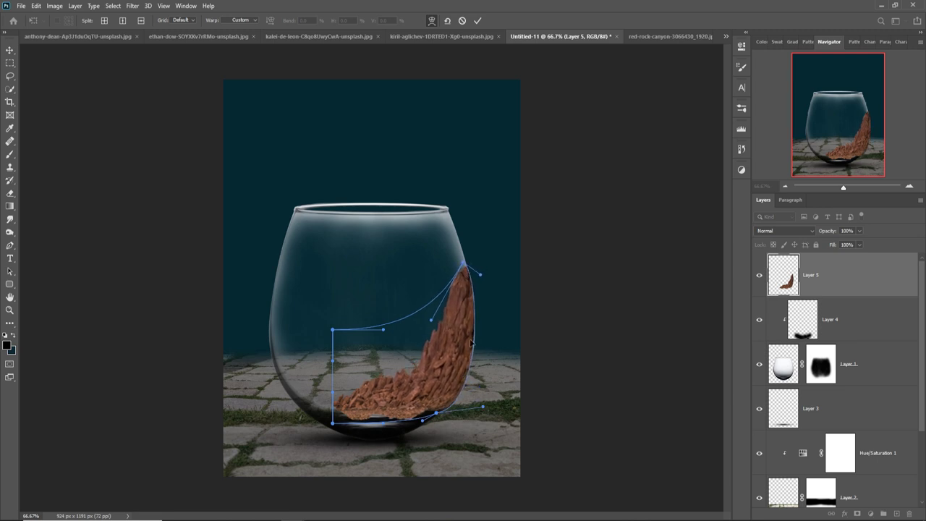
left_click_drag(467, 364, 468, 365)
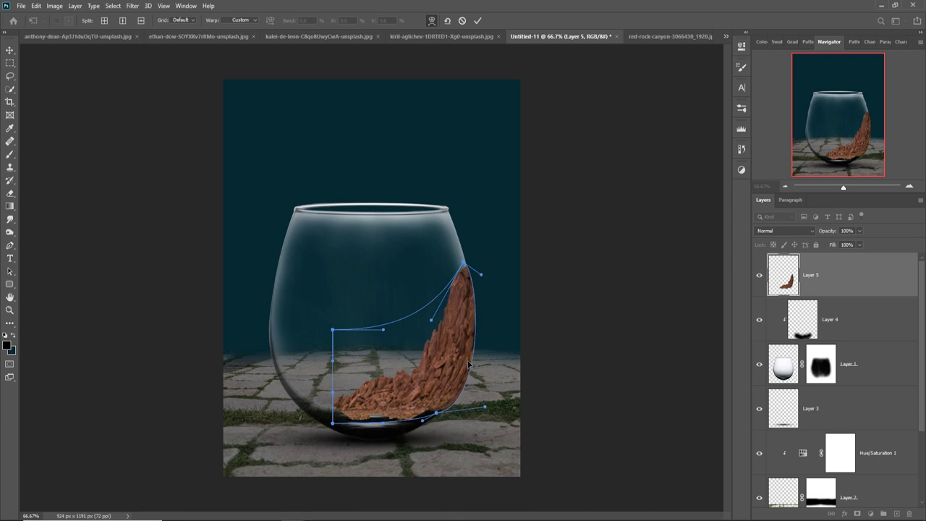
left_click(478, 20)
left_click_drag(857, 287, 861, 379)
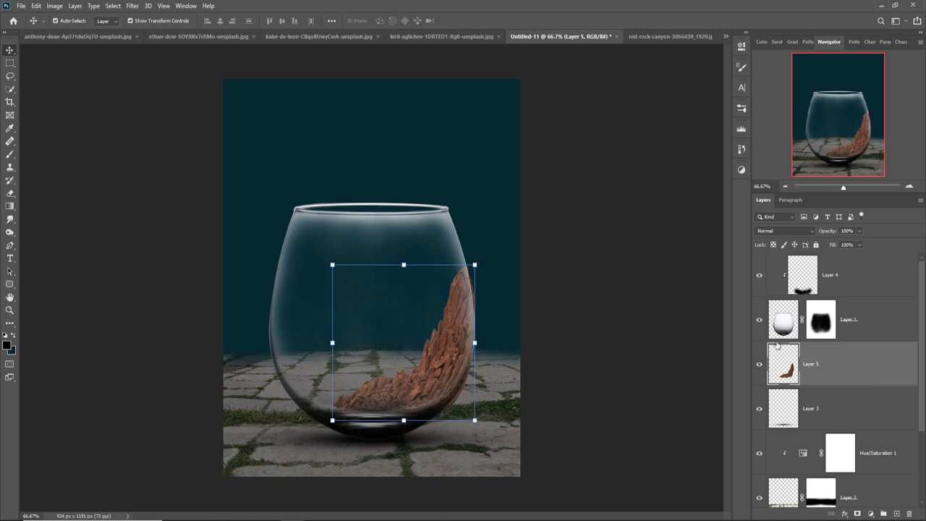
right_click(871, 376)
left_click(774, 154)
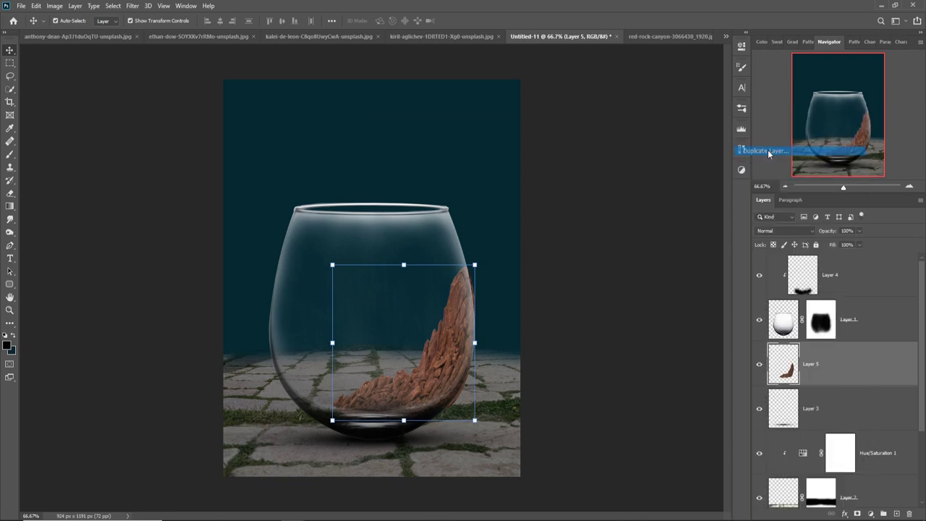
left_click(542, 148)
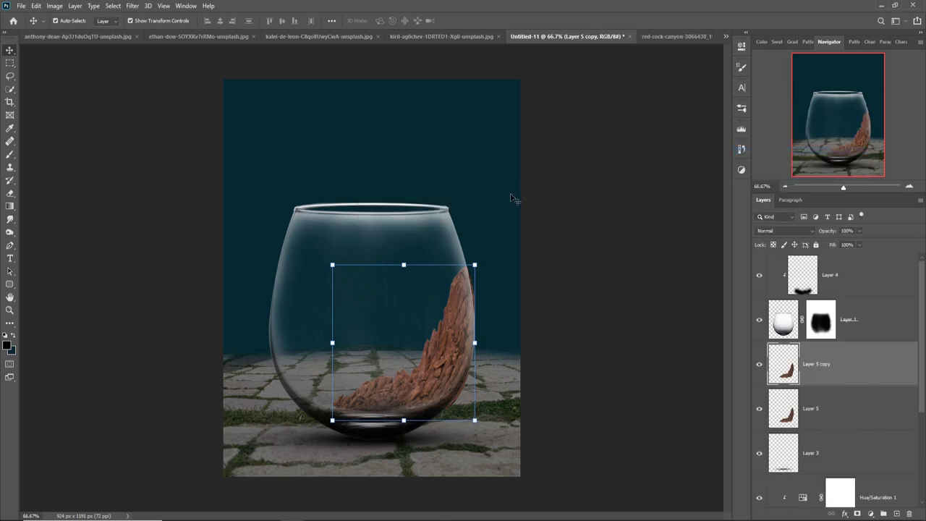
left_click(38, 7)
mouse_move(52, 233)
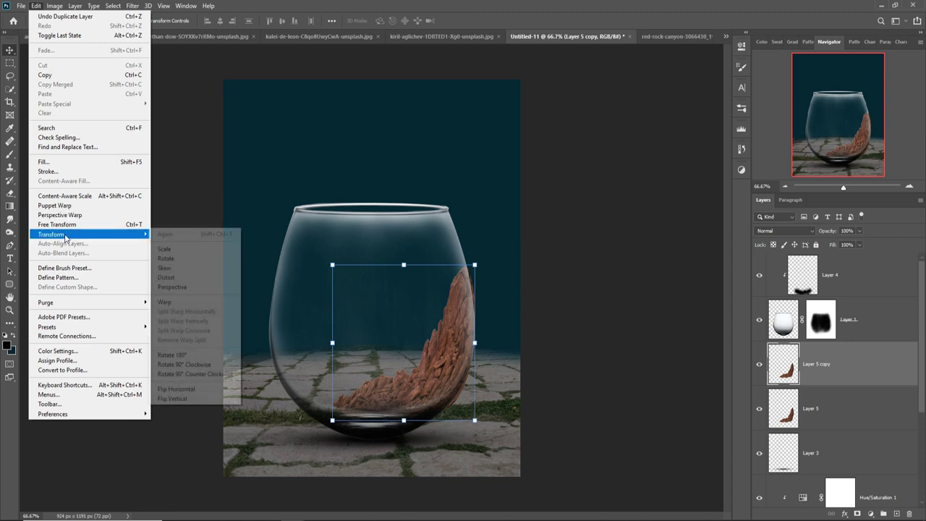
left_click(186, 391)
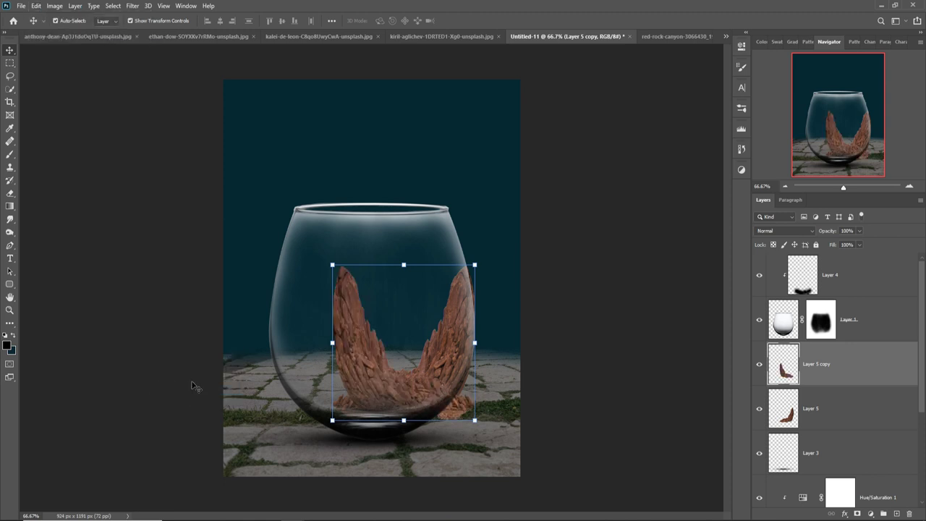
left_click(360, 369)
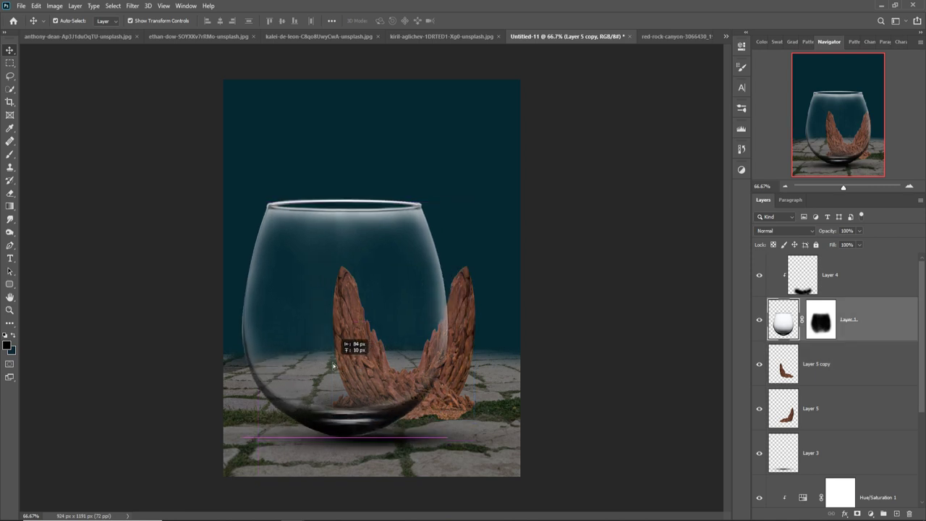
left_click(389, 380)
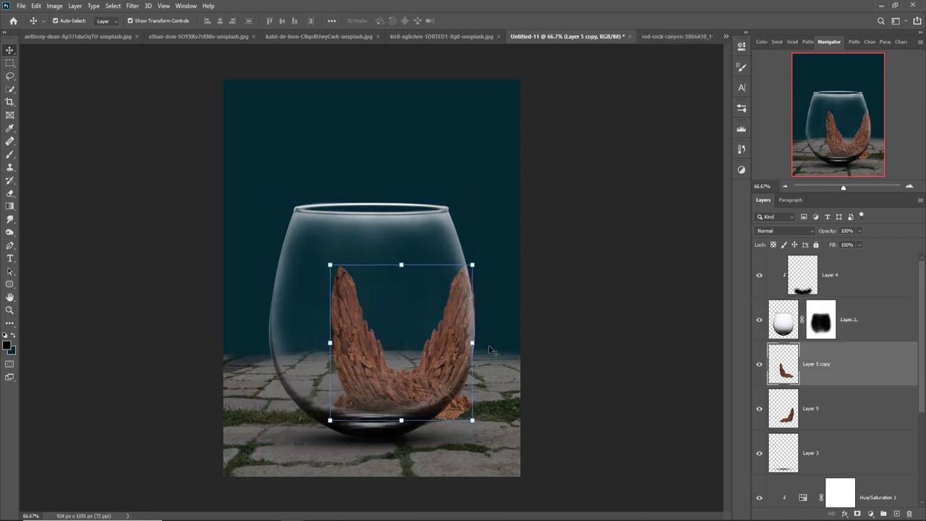
key("shift+Left")
key("shift+Left")
key("shift+Left")
key("shift+Left")
key("shift+Left")
key("shift+Left")
key("shift+Left")
key("shift+Left")
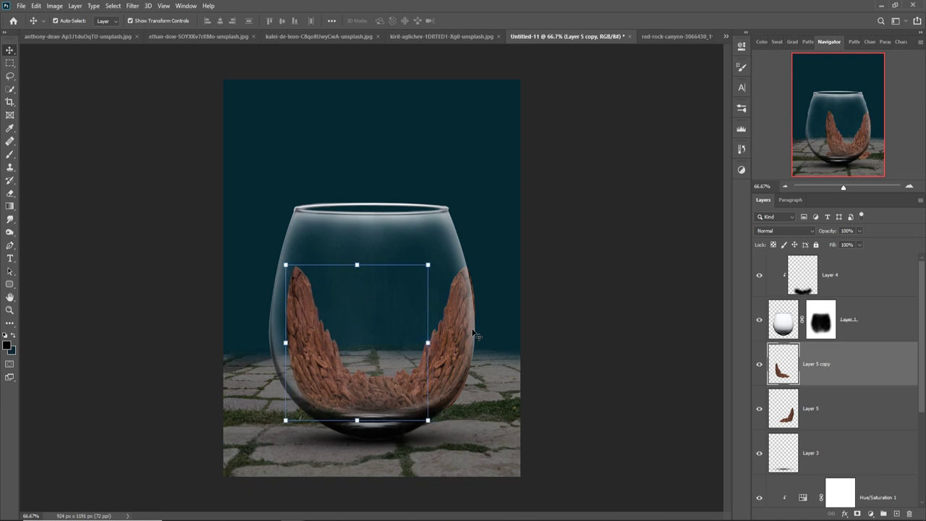
key("shift+Left")
key("shift+Left")
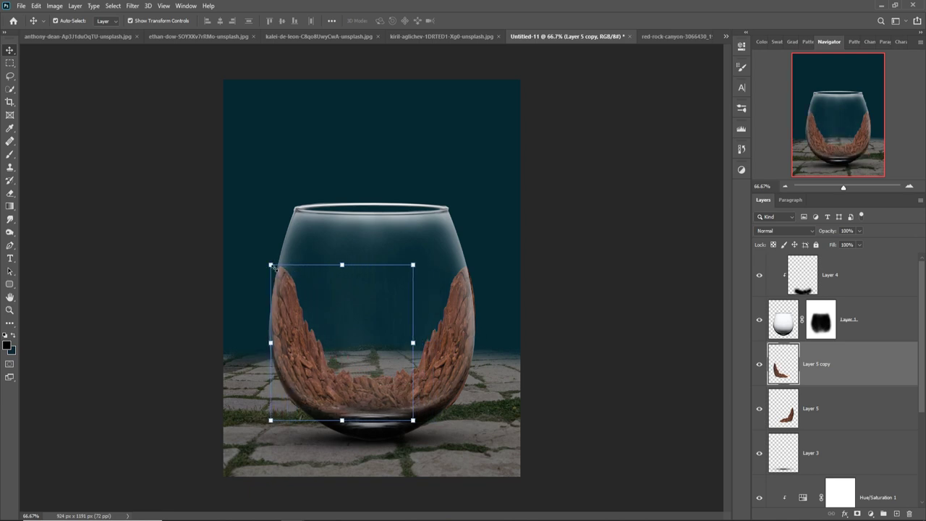
left_click_drag(271, 266, 306, 302)
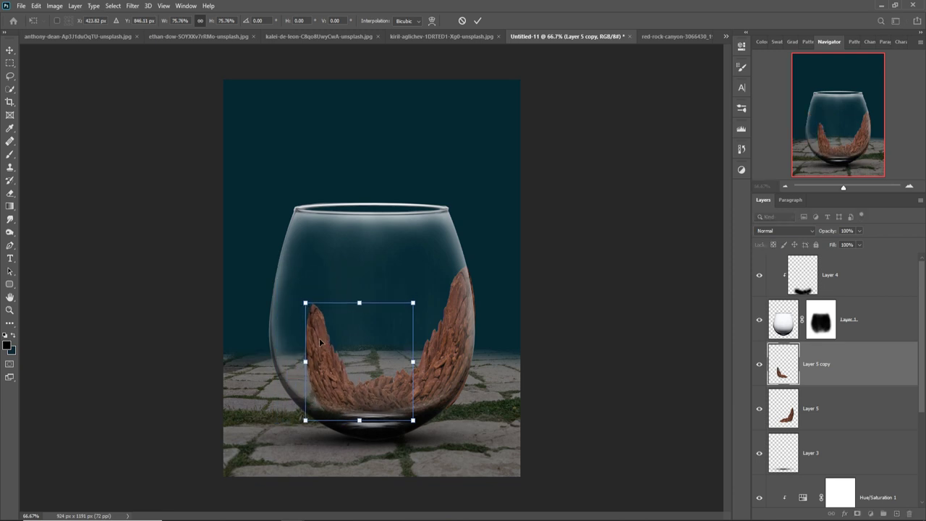
left_click_drag(319, 338, 292, 345)
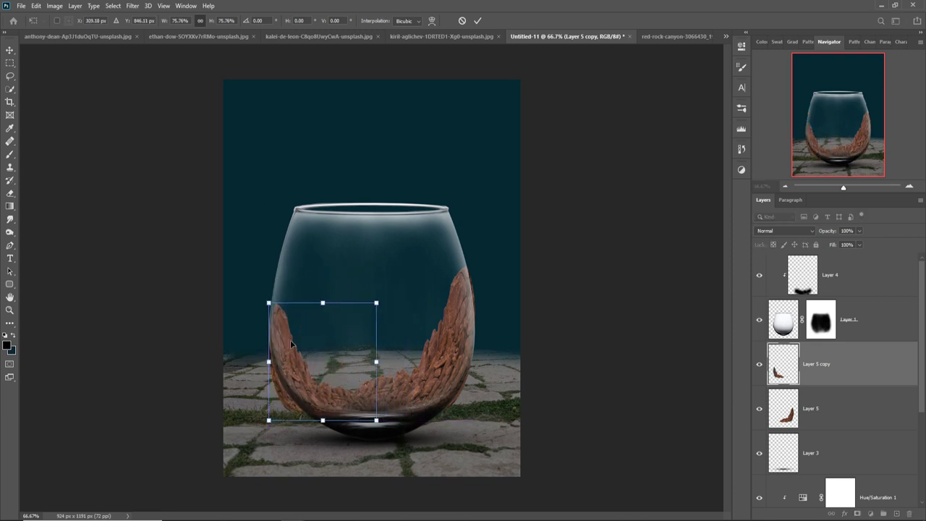
left_click(476, 22)
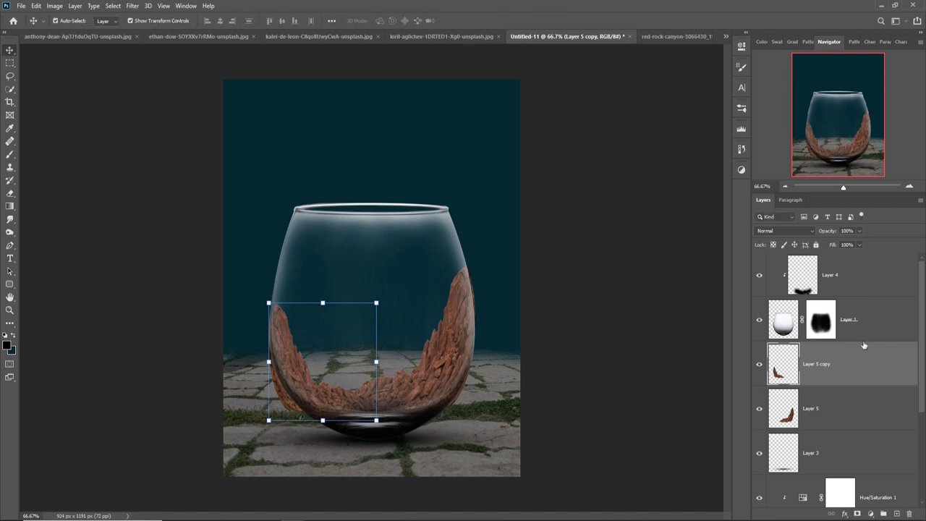
key("Delete")
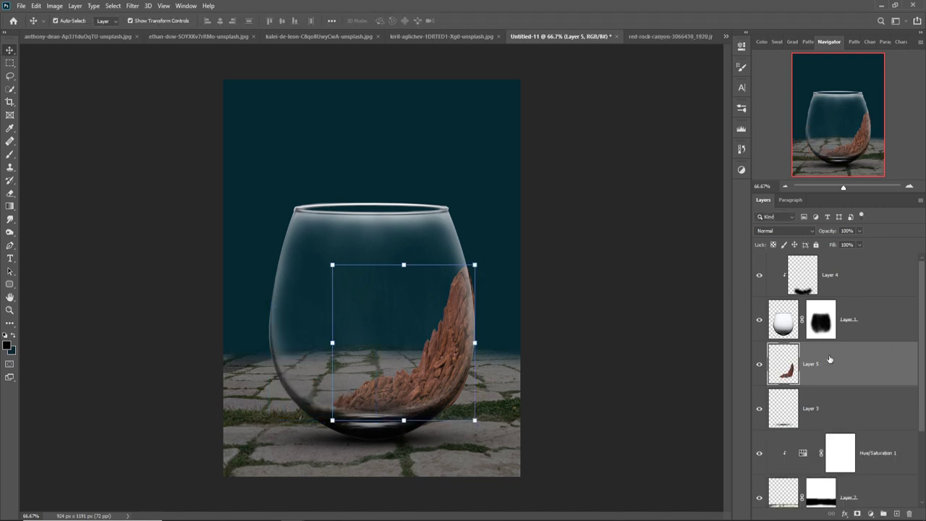
Add a layer mask to Layer 5 and set the brush to 100% opacity, zoomed on the rock edge
left_click(858, 514)
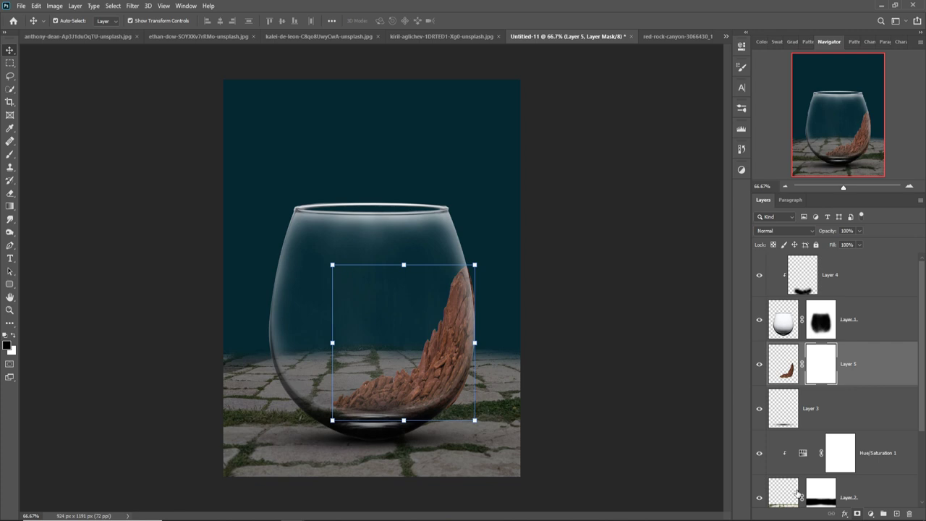
left_click(10, 154)
left_click(222, 21)
left_click_drag(220, 36, 279, 35)
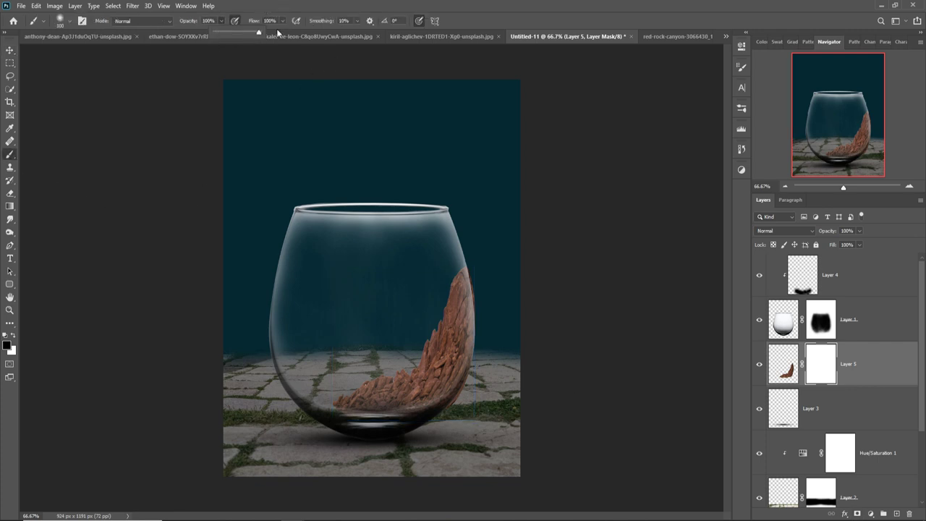
key("ctrl+plus")
key("ctrl+plus")
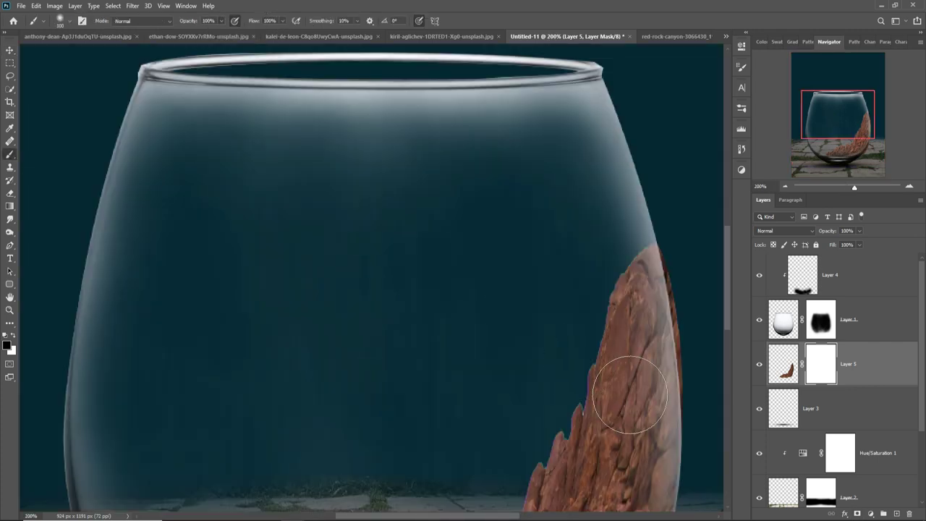
left_click_drag(620, 383, 397, 207)
With a size 25 brush, mask out rock spilling past the glass's right edge and bottom
key("bracketleft")
key("bracketleft")
key("bracketleft")
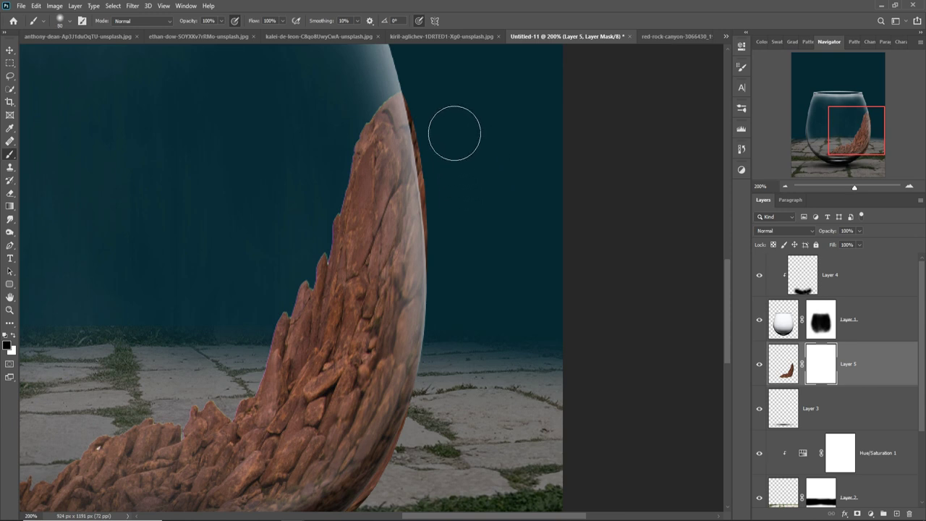
key("bracketleft")
key("bracketleft")
key("bracketleft")
key("bracketleft")
key("bracketleft")
mouse_move(423, 118)
left_mouse_down()
mouse_move(426, 108)
mouse_move(434, 268)
left_mouse_up()
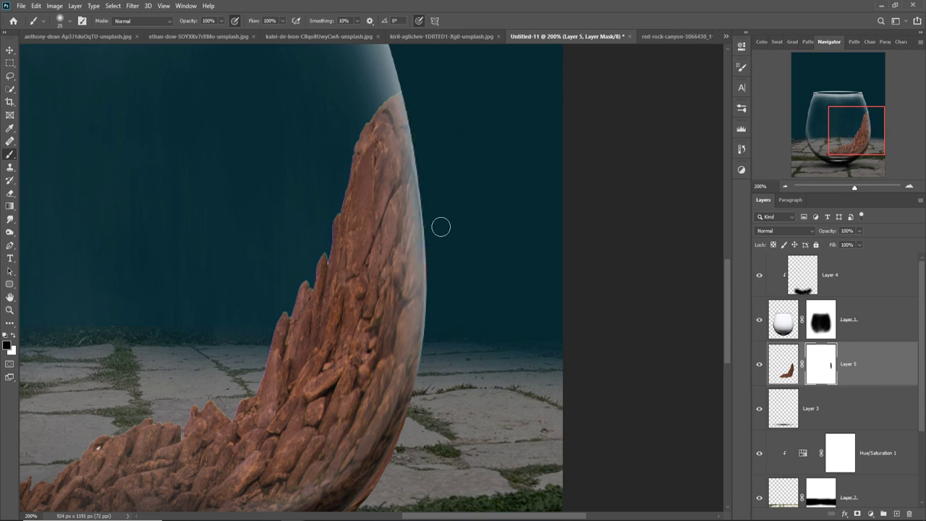
mouse_move(437, 400)
left_mouse_down()
mouse_move(418, 443)
mouse_move(425, 418)
left_mouse_up()
mouse_move(423, 473)
left_mouse_down()
mouse_move(480, 294)
mouse_move(442, 330)
left_mouse_up()
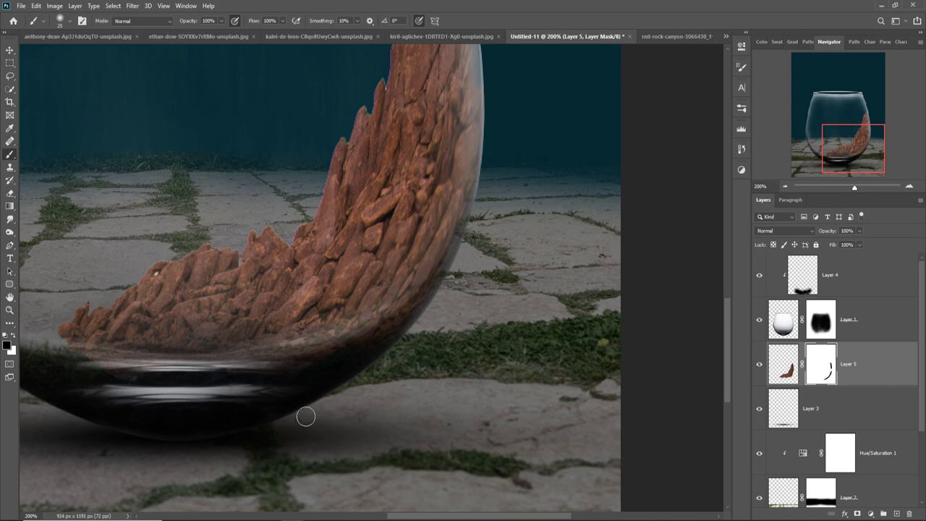
key("ctrl+minus")
key("ctrl+minus")
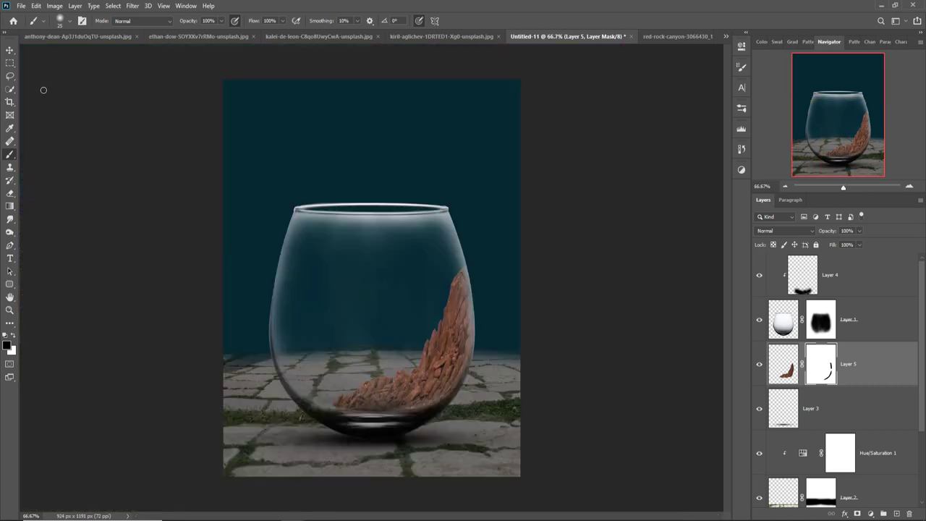
Quick-select the red rock spire in the canyon photo and float that photo over the composite
left_click(10, 52)
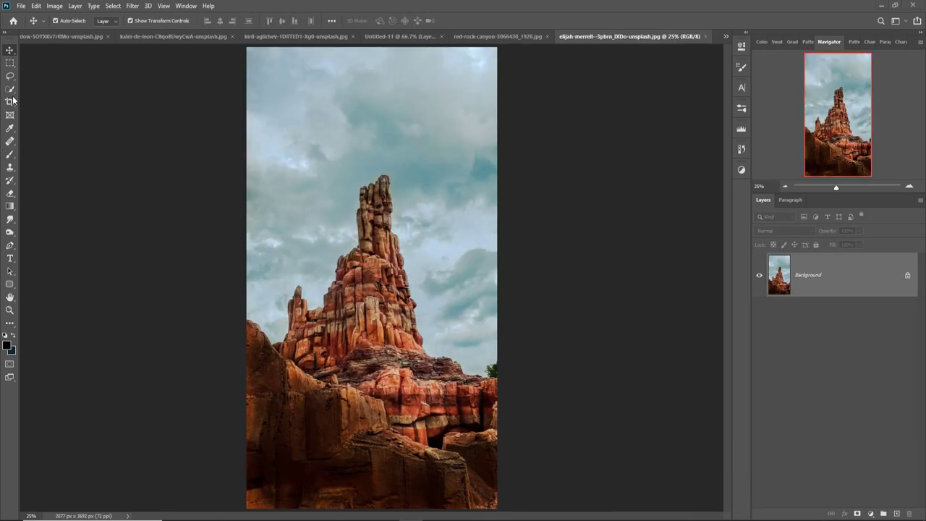
left_click(9, 91)
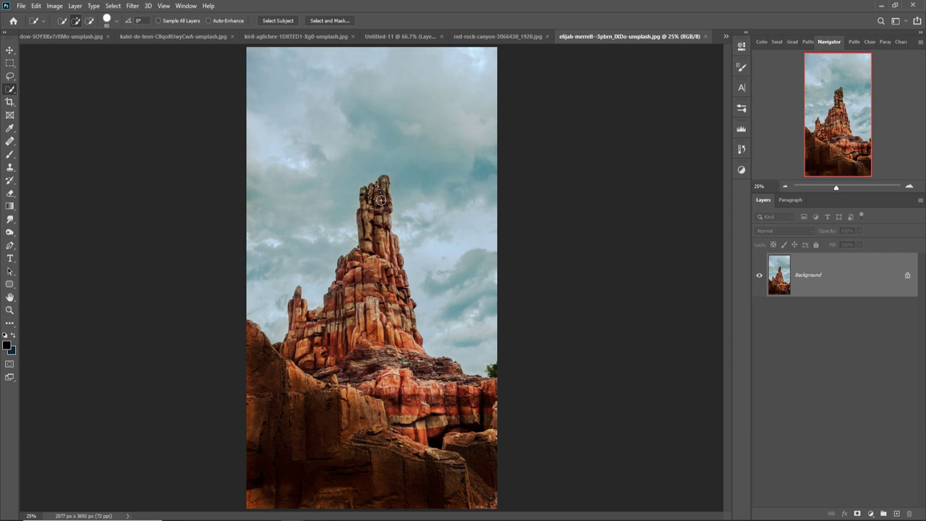
mouse_move(380, 200)
left_mouse_down()
mouse_move(390, 261)
mouse_move(400, 264)
left_mouse_up()
mouse_move(400, 265)
left_mouse_down()
mouse_move(350, 275)
mouse_move(400, 302)
mouse_move(418, 346)
mouse_move(332, 378)
left_mouse_up()
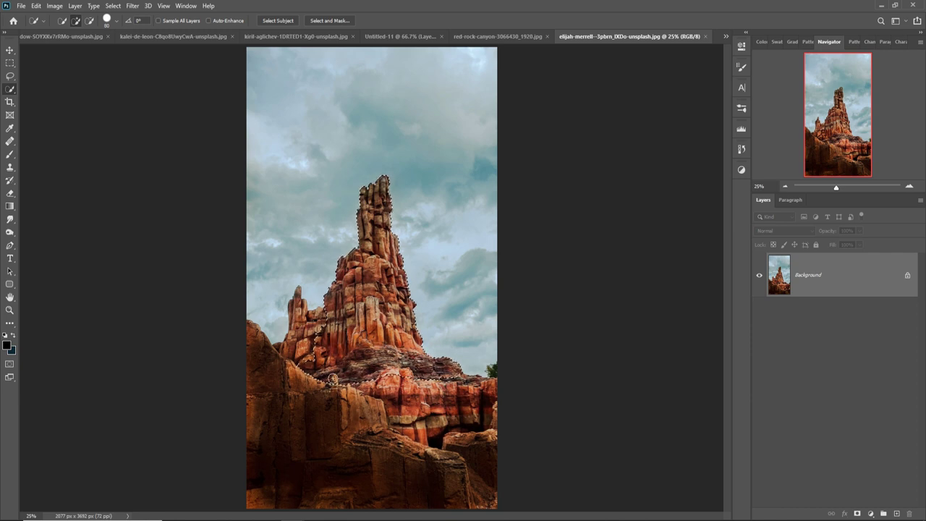
key("v")
left_click_drag(599, 36, 601, 70)
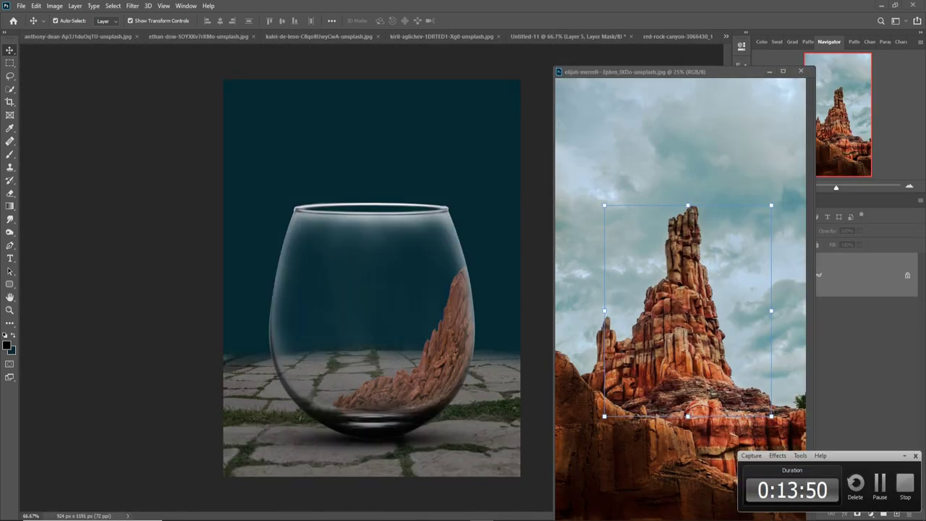
Drop the rock spire into Untitled-11 and scale it to about 379×463 px at the glass's lower left
left_click_drag(694, 312, 379, 309)
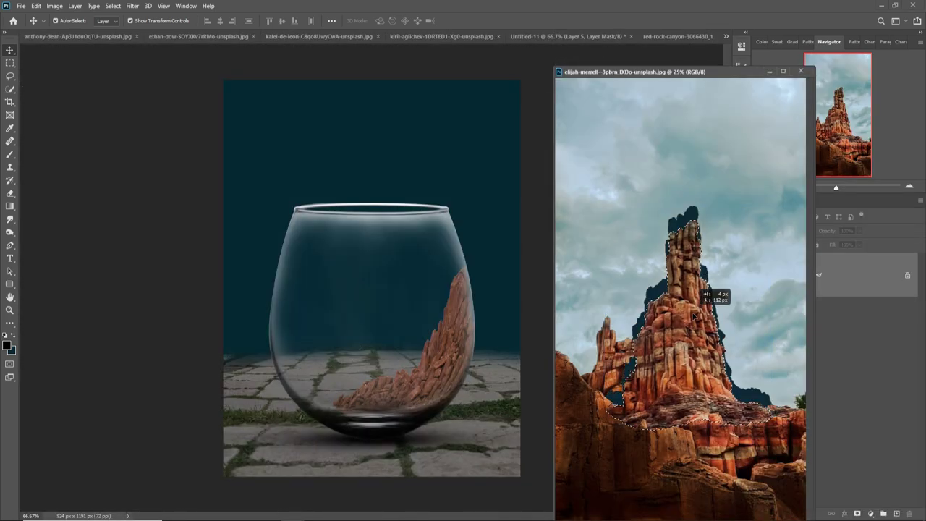
left_click(769, 72)
left_click_drag(591, 57, 309, 413)
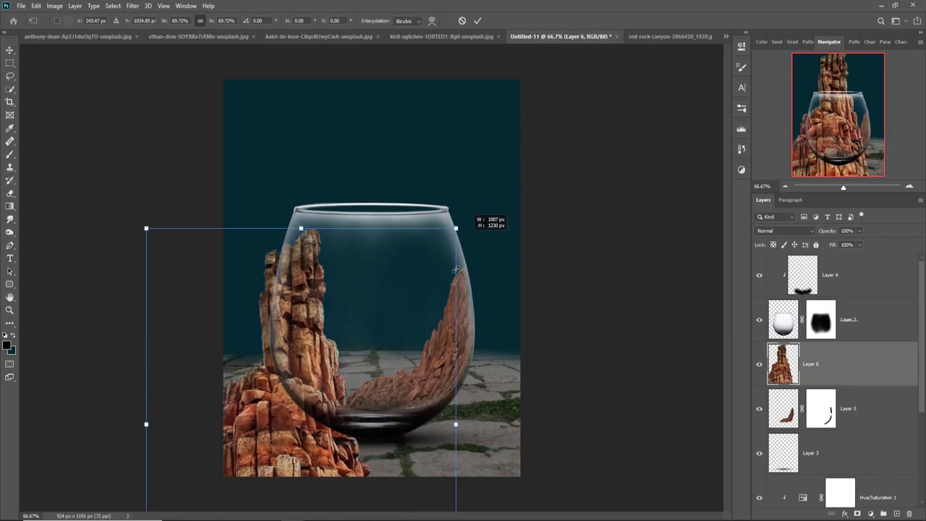
mouse_move(256, 468)
left_mouse_down()
mouse_move(362, 295)
mouse_move(347, 305)
left_mouse_up()
left_click_drag(407, 466, 383, 423)
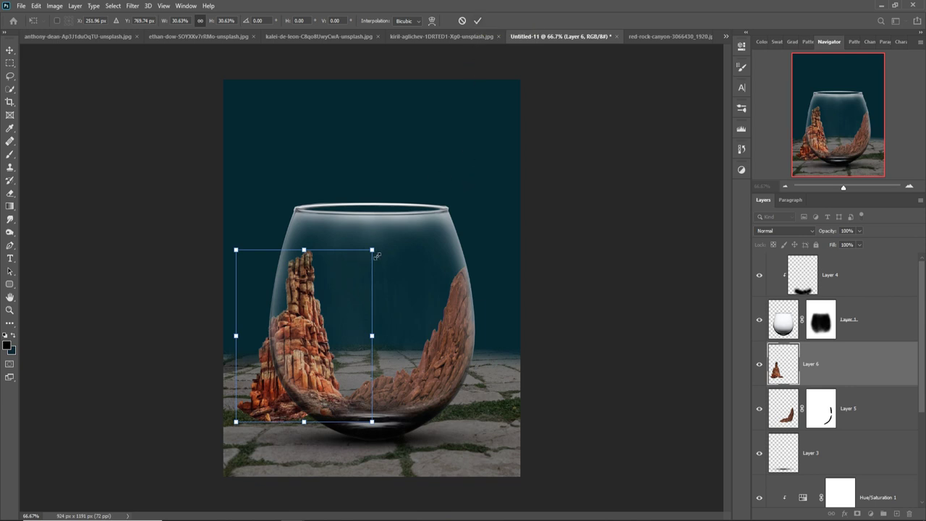
left_click_drag(376, 255, 367, 278)
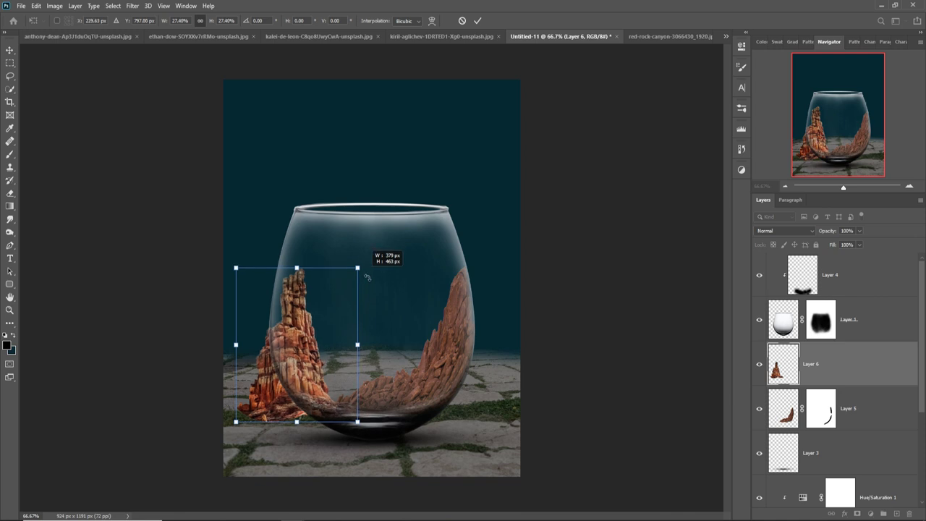
left_click(478, 20)
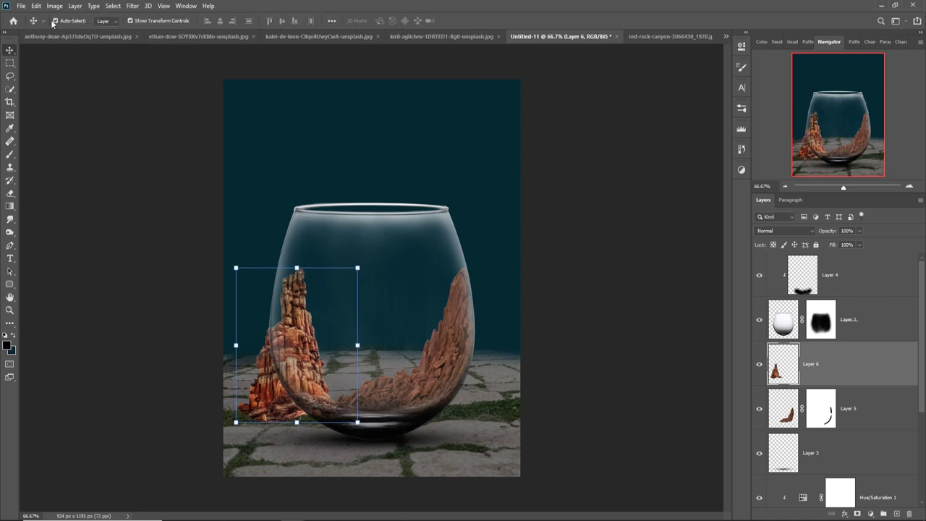
Warp the rock spire (Layer 6) so it bends along the glass's curved left wall
left_click(36, 6)
mouse_move(50, 234)
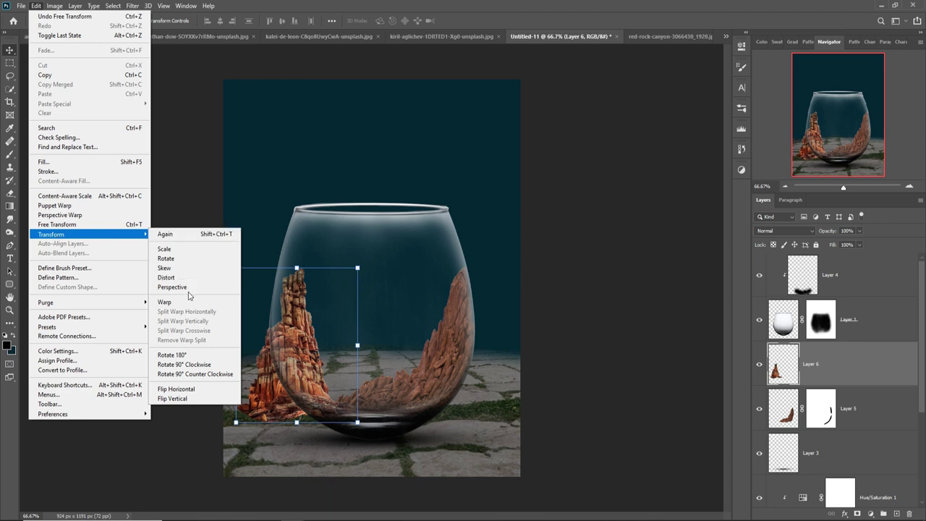
left_click(177, 305)
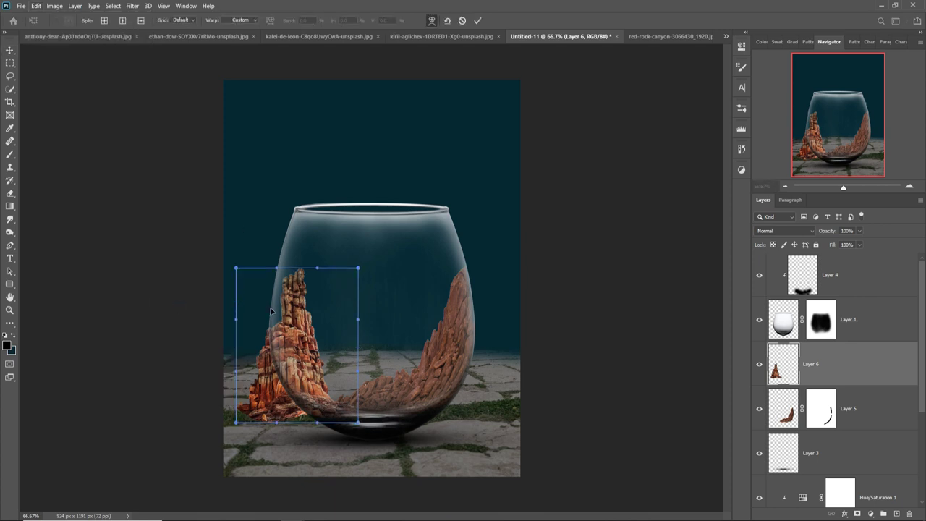
left_click_drag(294, 317, 295, 289)
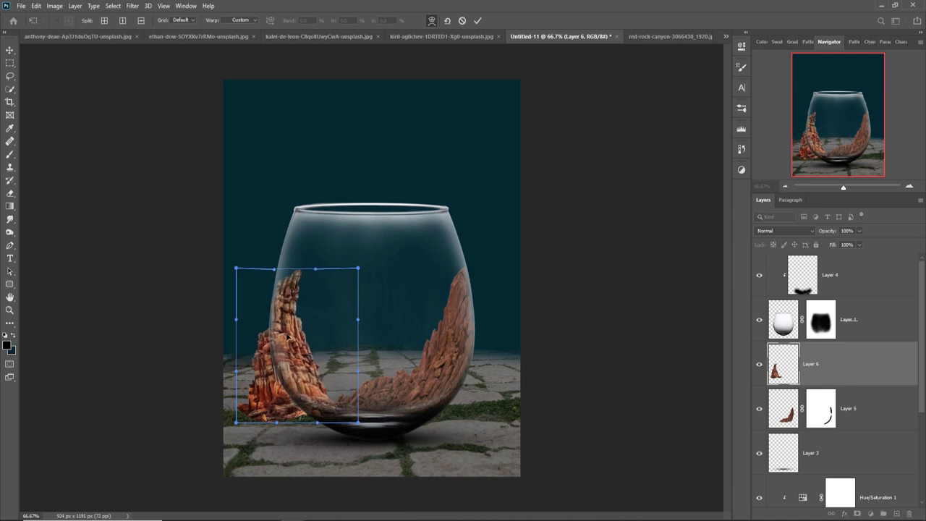
left_click_drag(286, 337, 287, 340)
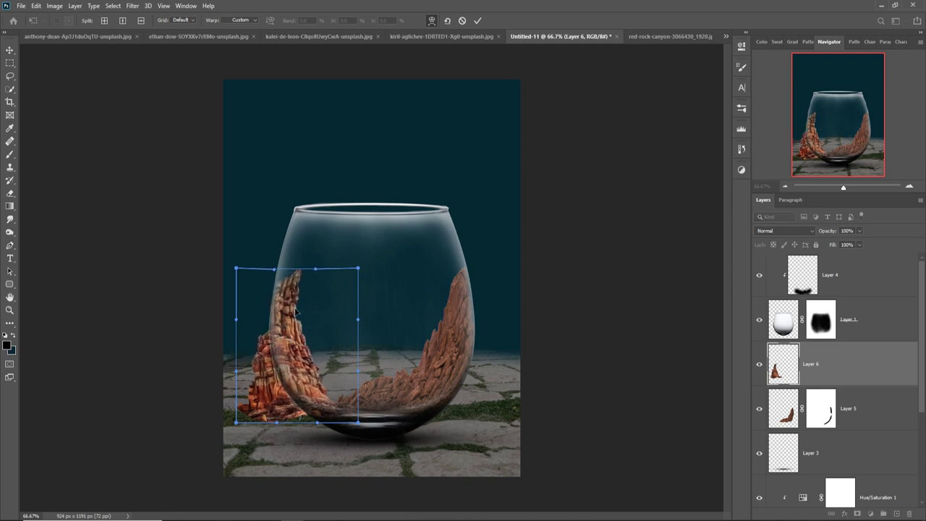
left_click_drag(299, 275, 298, 279)
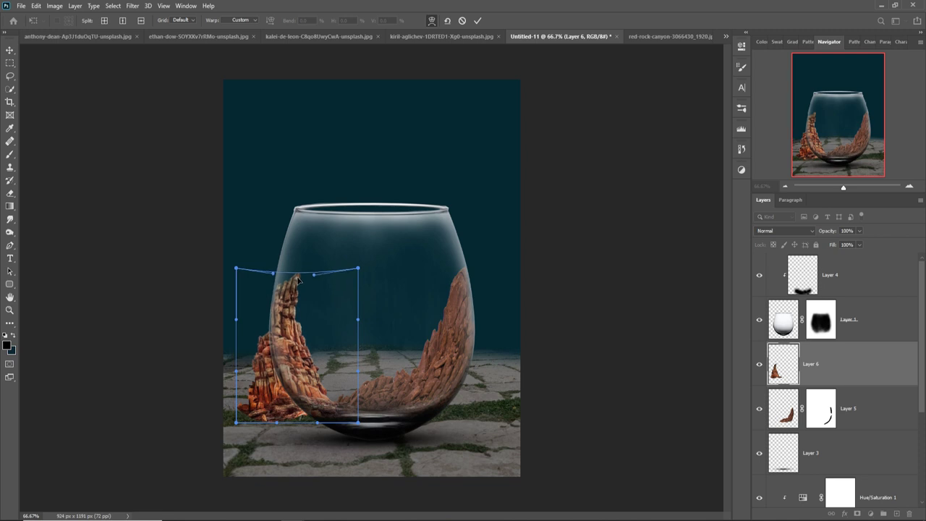
left_click(477, 20)
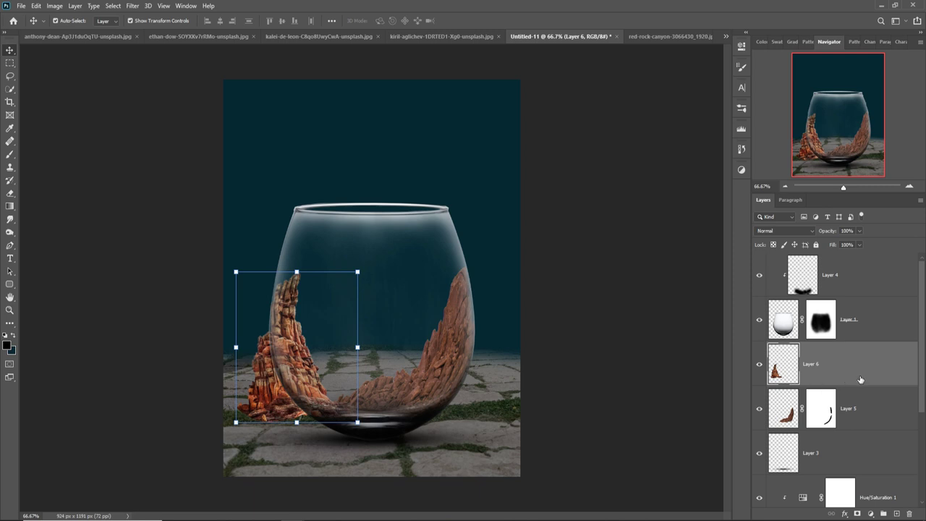
Mask Layer 6 and paint black over the rock spilling past the glass's left edge
left_click(857, 513)
left_click(10, 157)
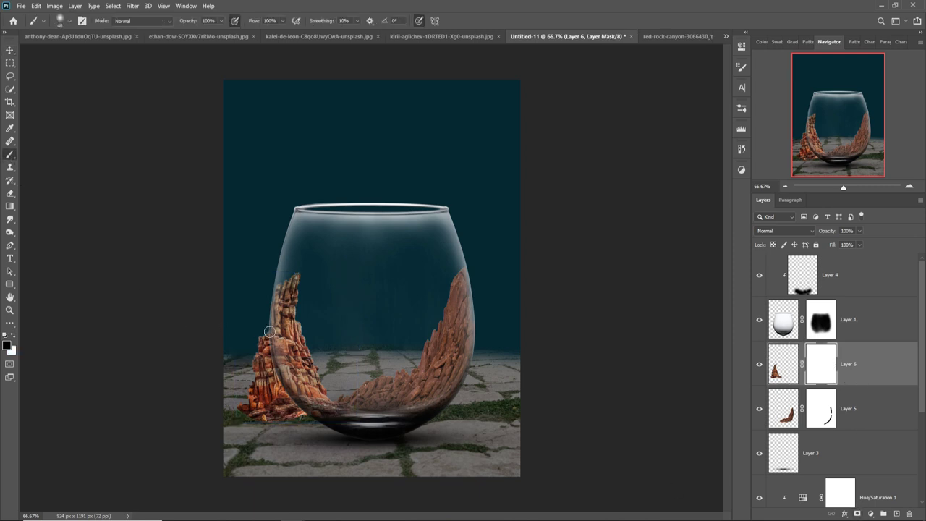
mouse_move(266, 333)
left_mouse_down()
mouse_move(274, 399)
mouse_move(262, 416)
mouse_move(278, 428)
mouse_move(319, 431)
mouse_move(290, 406)
left_mouse_up()
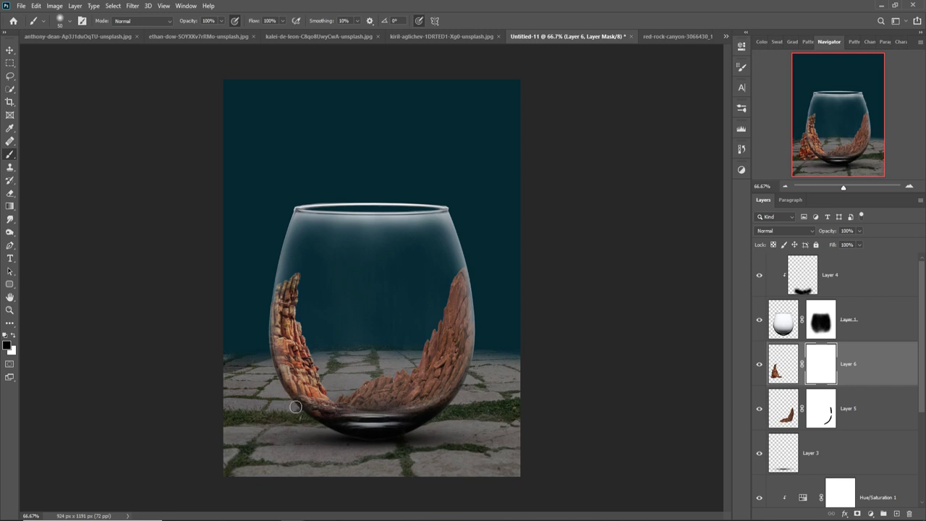
left_click_drag(272, 372, 268, 281)
key("v")
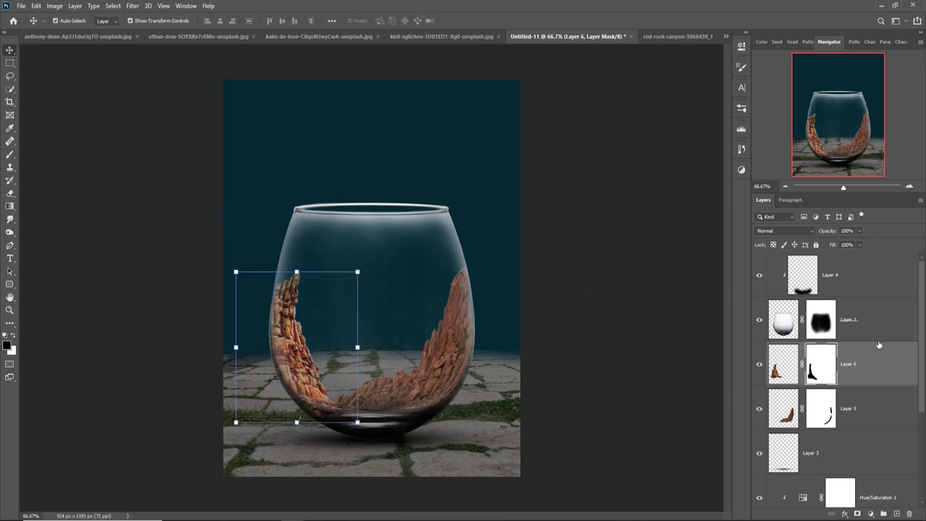
Clip a Hue/Saturation layer to Layer 5 with Saturation -61 and Lightness -31
left_click(793, 418)
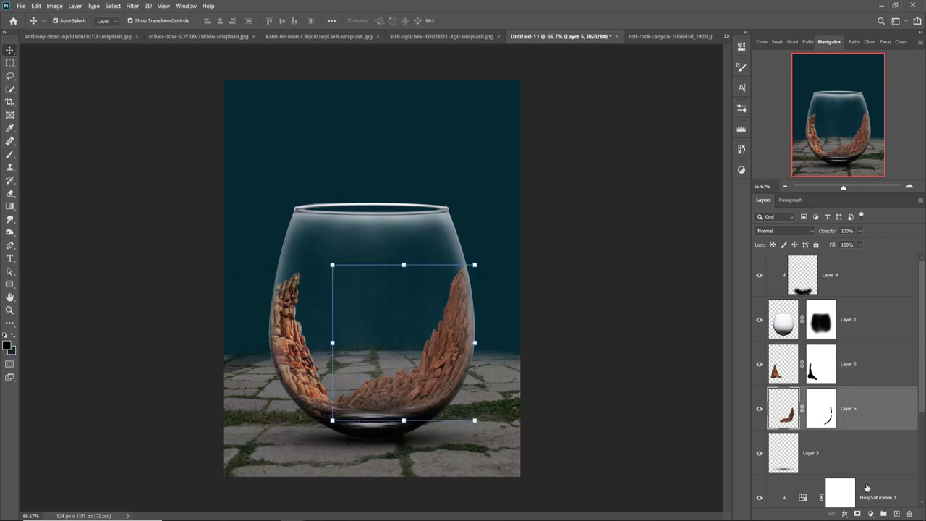
left_click(872, 513)
left_click(861, 428)
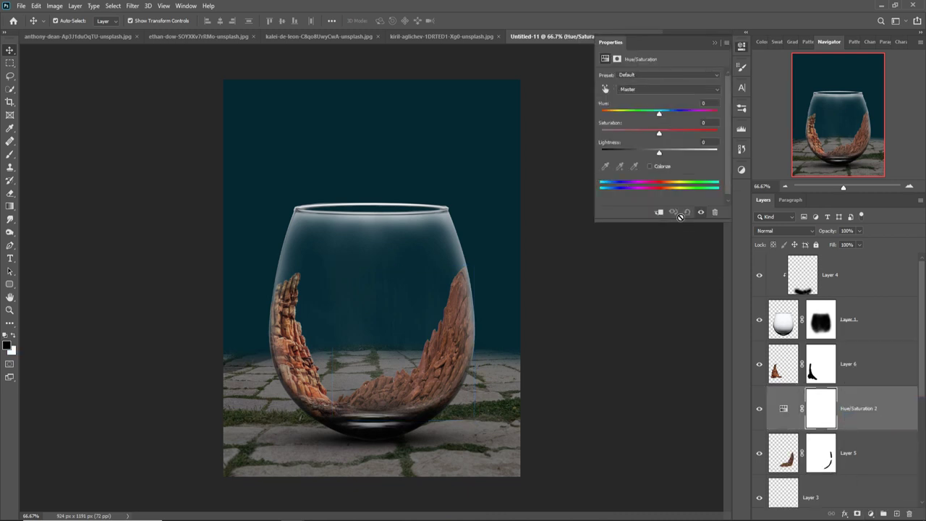
left_click(658, 212)
left_click_drag(659, 135, 622, 142)
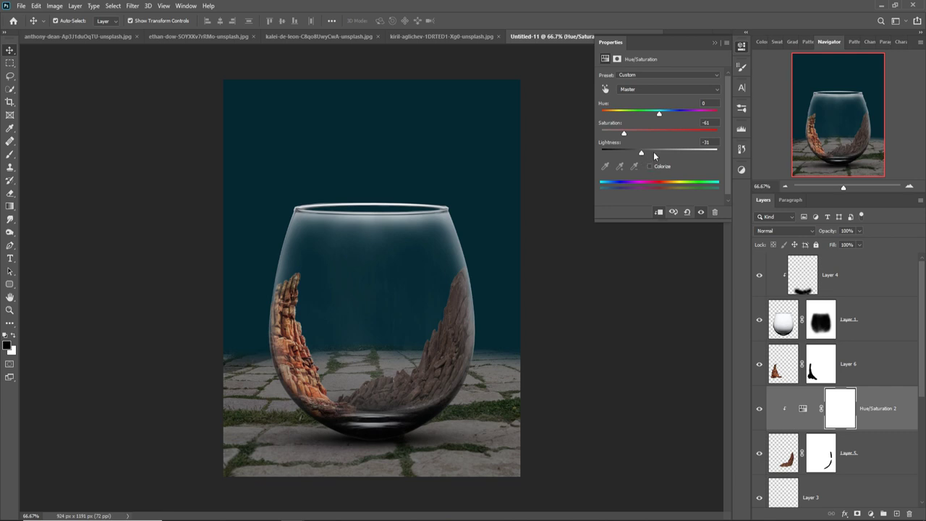
left_click(716, 42)
Clip a Hue/Saturation layer to Layer 6 with Saturation -67 and Lightness -34
left_click(876, 367)
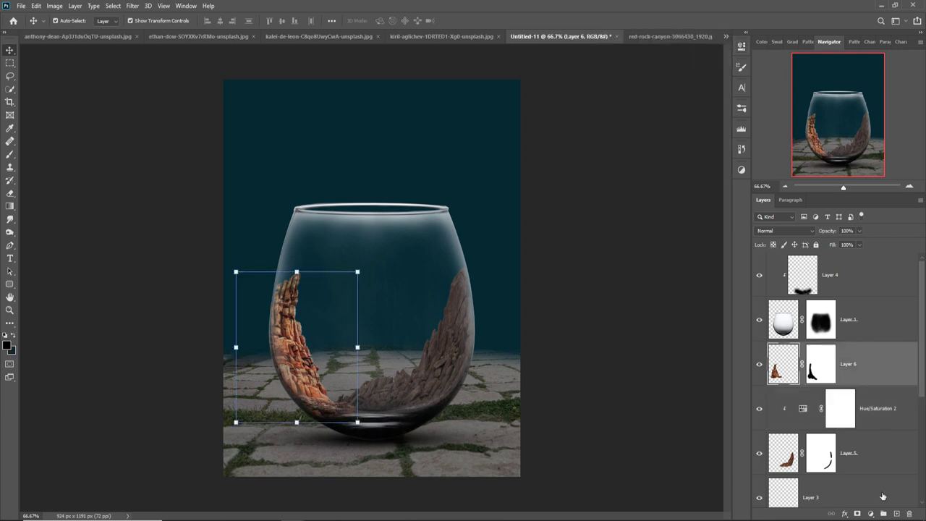
left_click(870, 513)
left_click(875, 418)
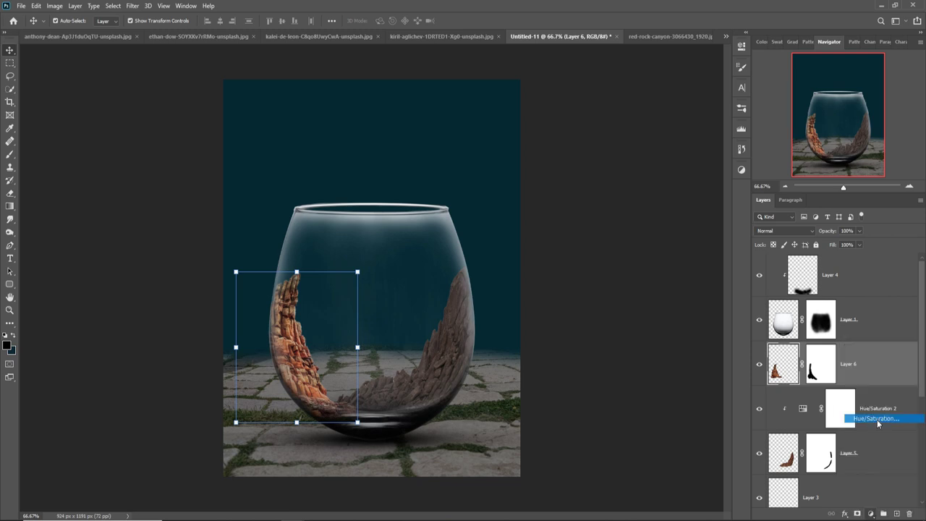
left_click(659, 212)
mouse_move(659, 133)
left_mouse_down()
mouse_move(627, 133)
mouse_move(640, 153)
mouse_move(622, 133)
left_mouse_up()
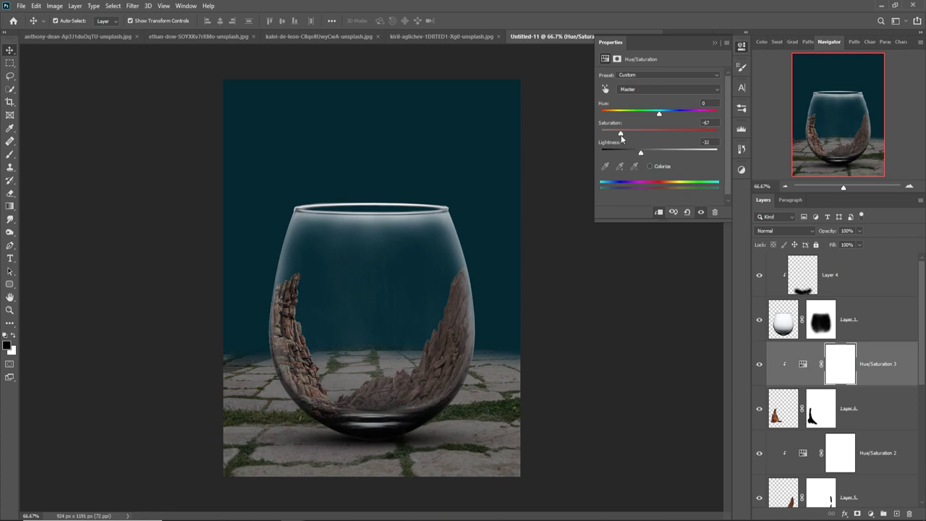
left_click(715, 42)
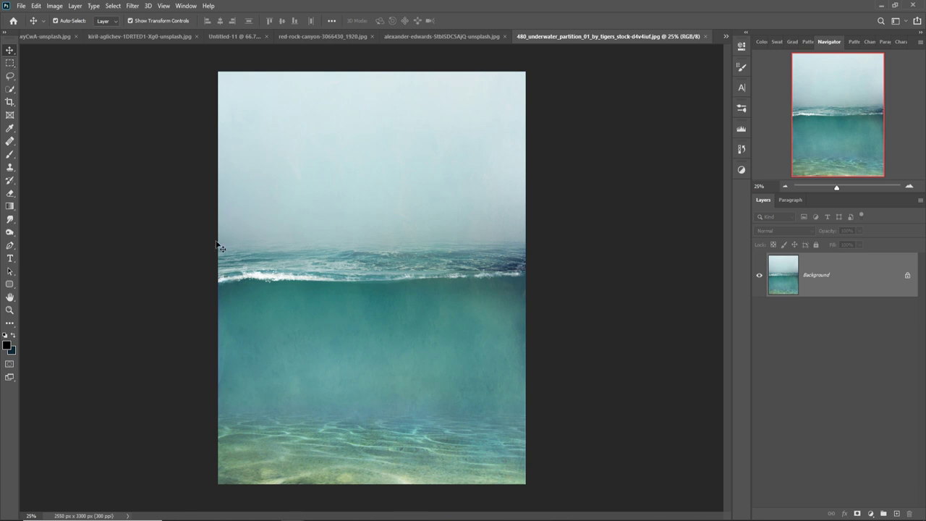
Marquee the sea band in the underwater photo and drag it into Untitled-11 as Layer 7
key("m")
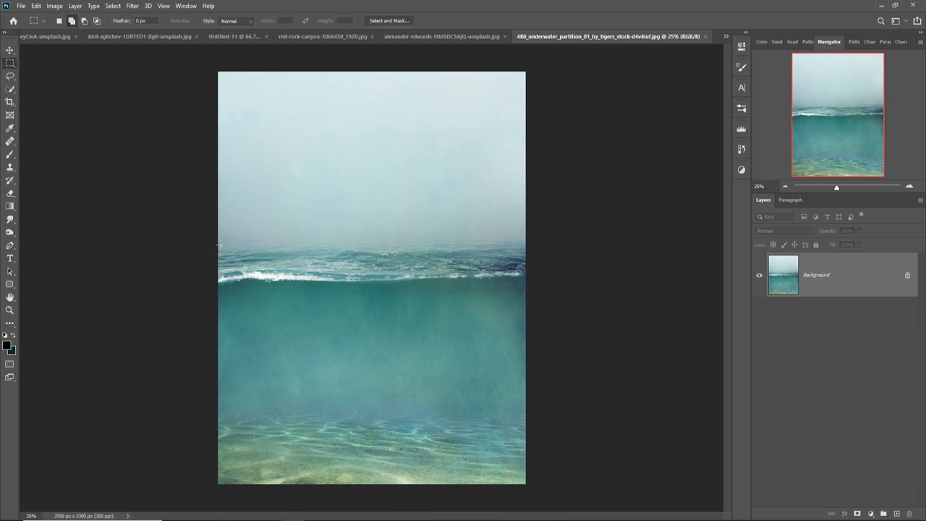
left_click_drag(220, 244, 577, 413)
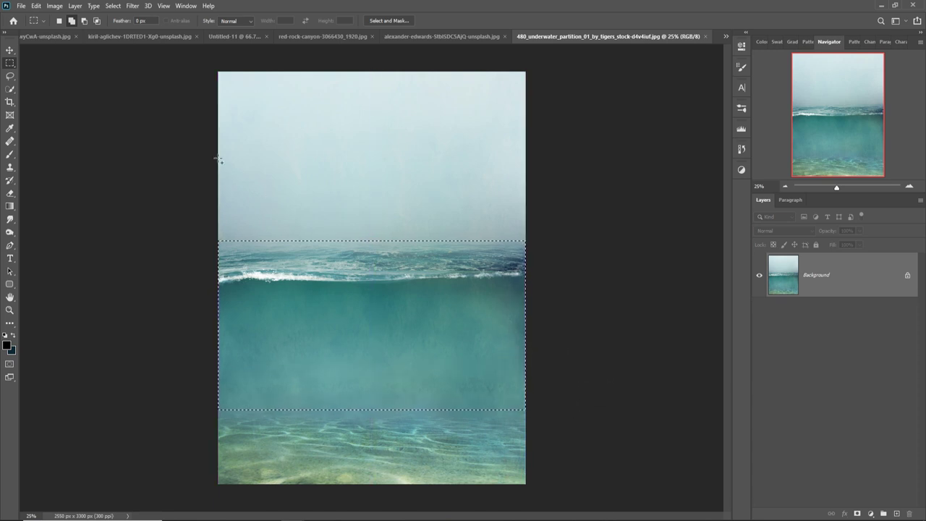
left_click(9, 50)
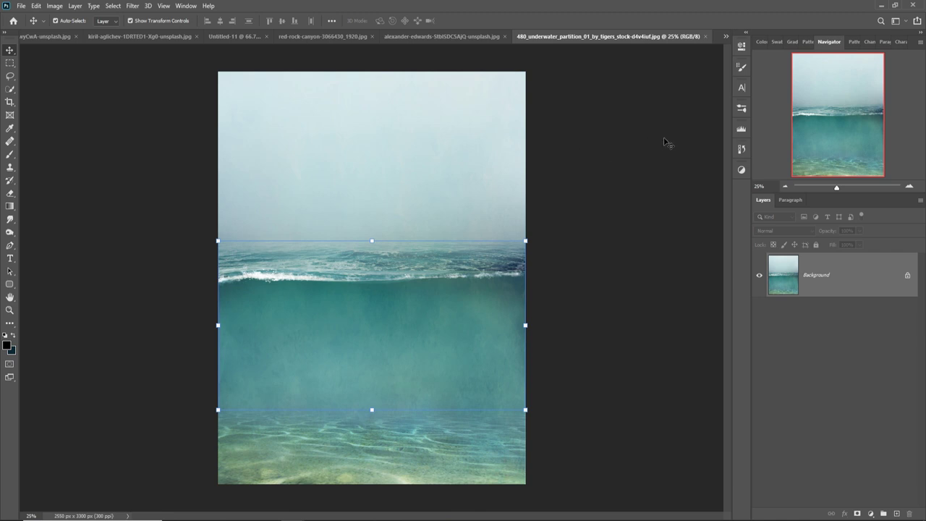
left_click_drag(601, 38, 599, 70)
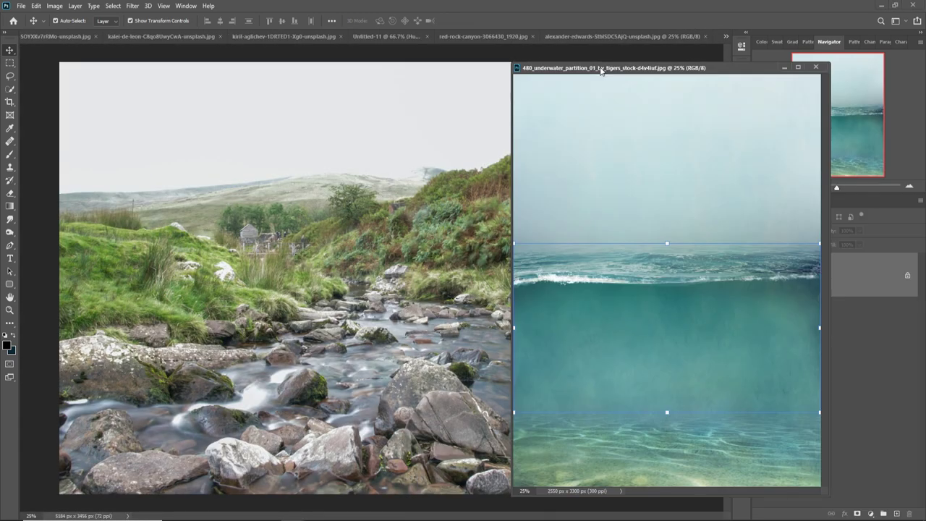
left_click(416, 36)
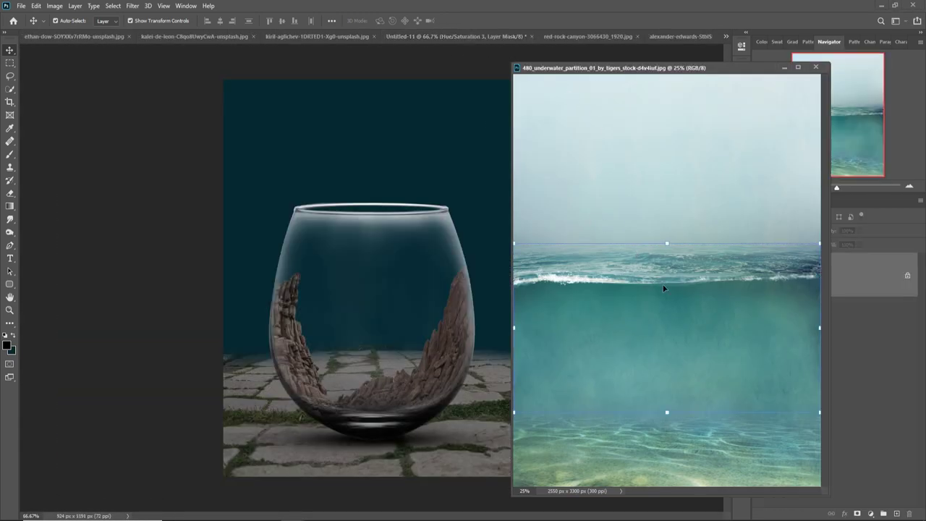
left_click_drag(677, 275, 399, 295)
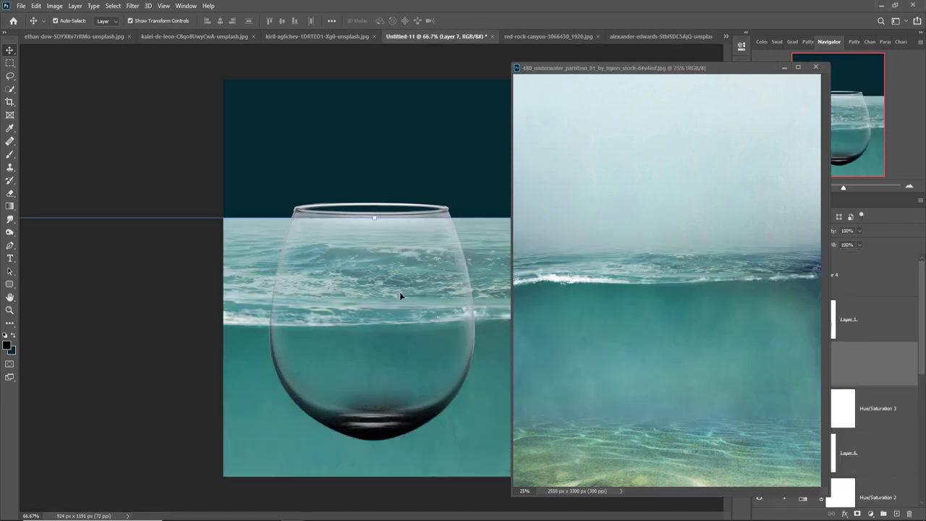
left_click(784, 67)
Free Transform the sea layer up into the glass and stretch it down to the glass bottom
key("ctrl+t")
mouse_move(374, 217)
left_mouse_down()
mouse_move(358, 422)
mouse_move(371, 244)
mouse_move(378, 262)
mouse_move(368, 334)
left_mouse_up()
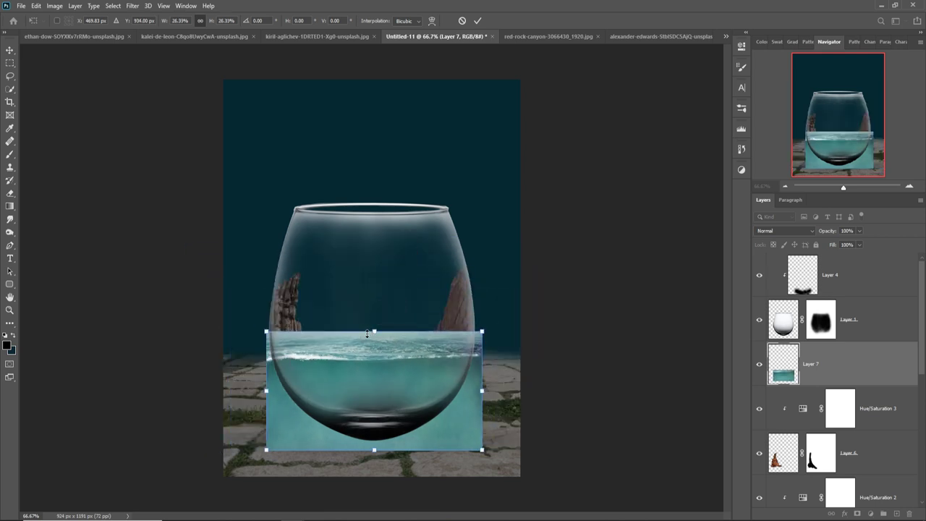
left_click_drag(360, 357, 371, 282)
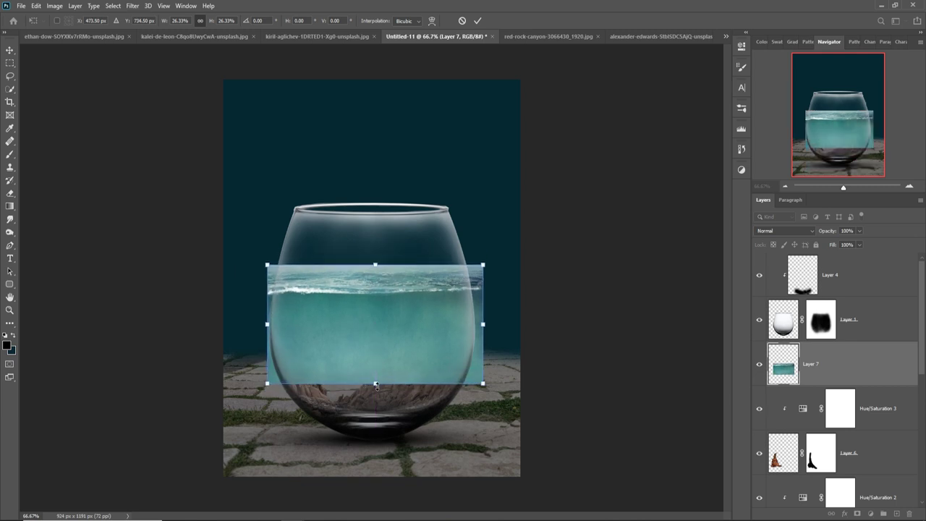
left_click_drag(375, 386, 376, 422)
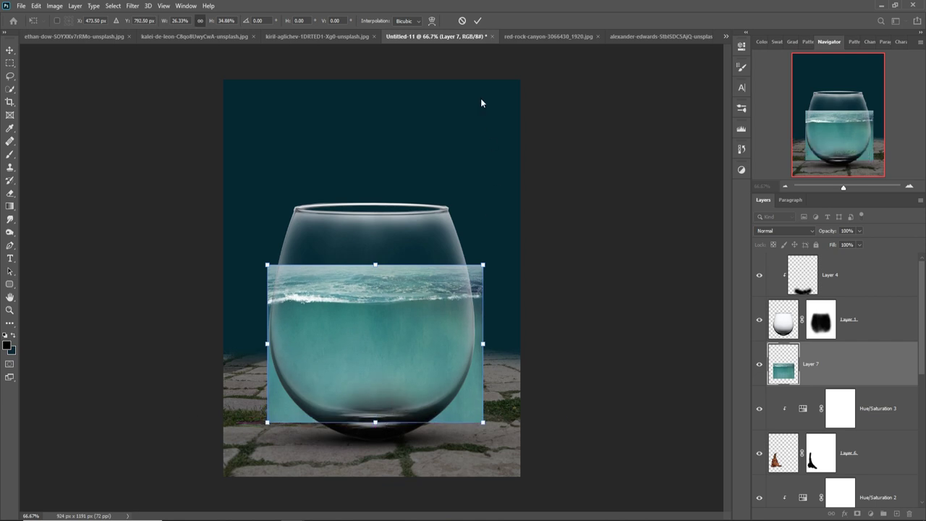
left_click(477, 25)
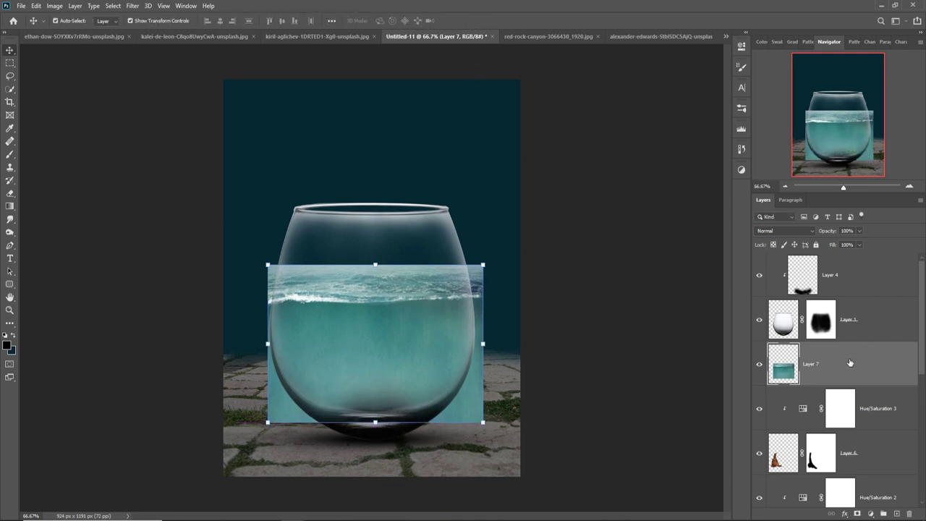
Add a blank layer mask to the sea layer (Layer 7)
left_click(874, 513)
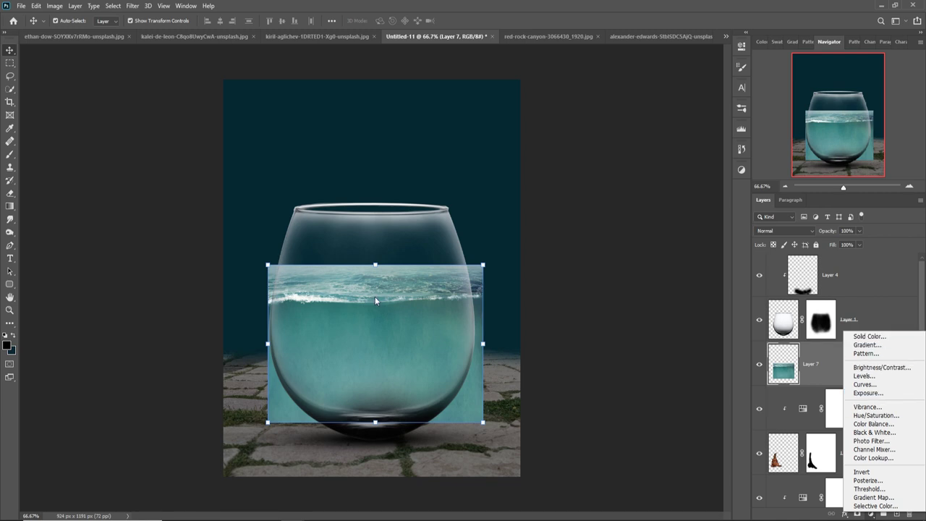
left_click(778, 356)
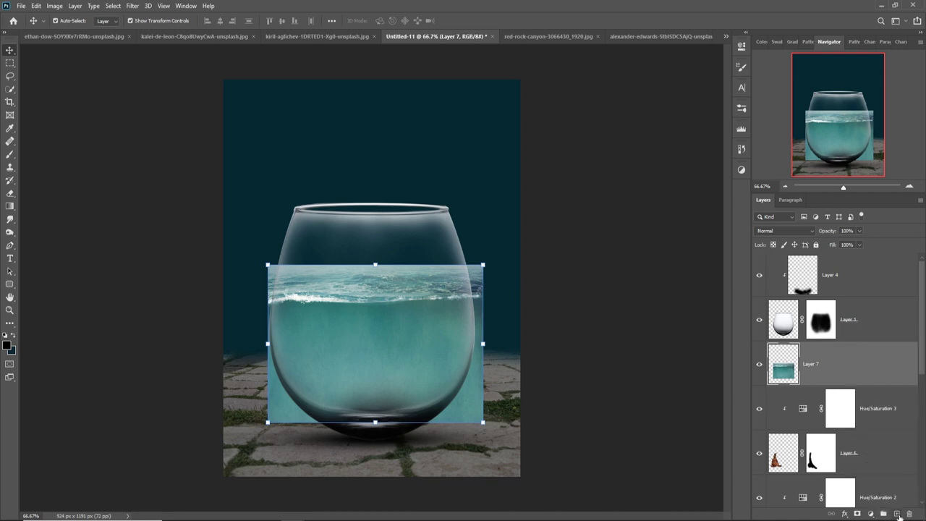
left_click(897, 514)
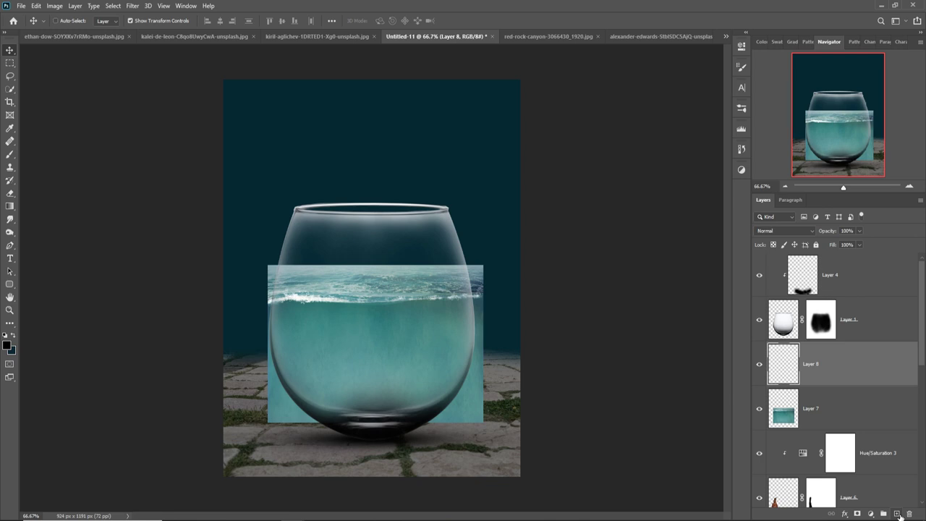
key("ctrl+z")
left_click(862, 515)
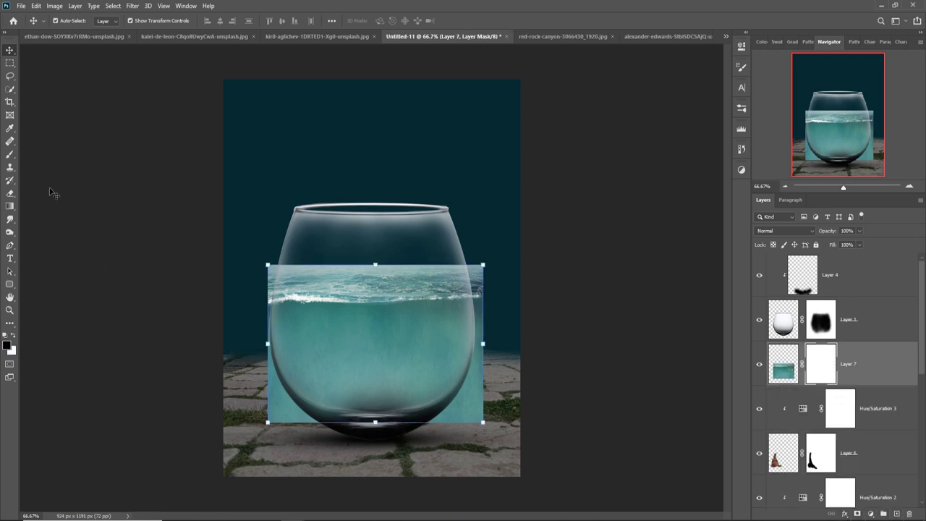
Paint black on Layer 7's mask to hide water beyond the glass's left, right and bottom edges
left_click(9, 155)
left_click_drag(265, 266, 268, 329)
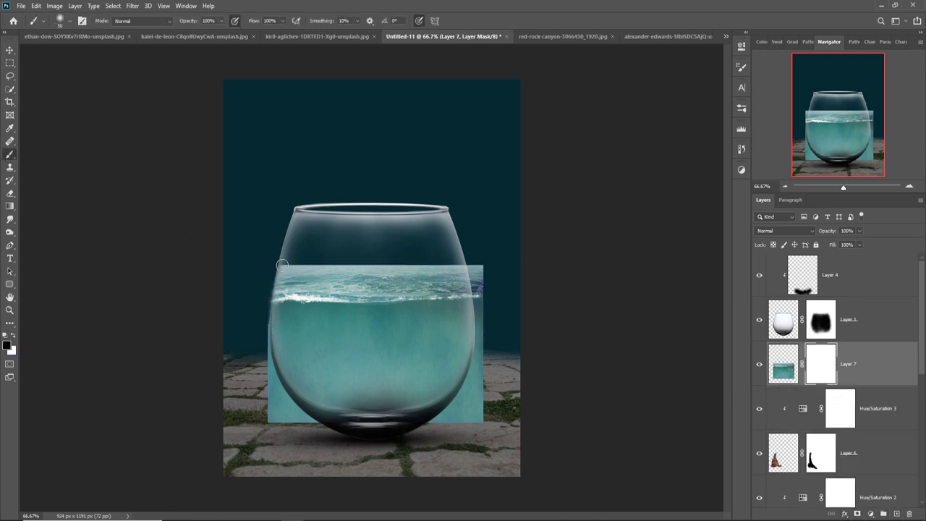
mouse_move(277, 373)
left_mouse_down()
mouse_move(291, 418)
mouse_move(322, 435)
mouse_move(402, 436)
left_mouse_up()
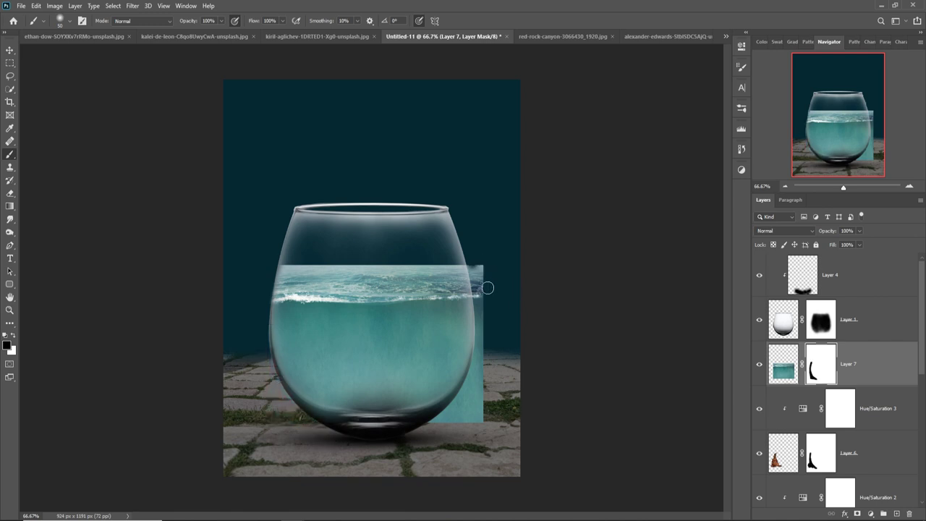
mouse_move(487, 288)
left_mouse_down()
mouse_move(477, 264)
mouse_move(488, 381)
left_mouse_up()
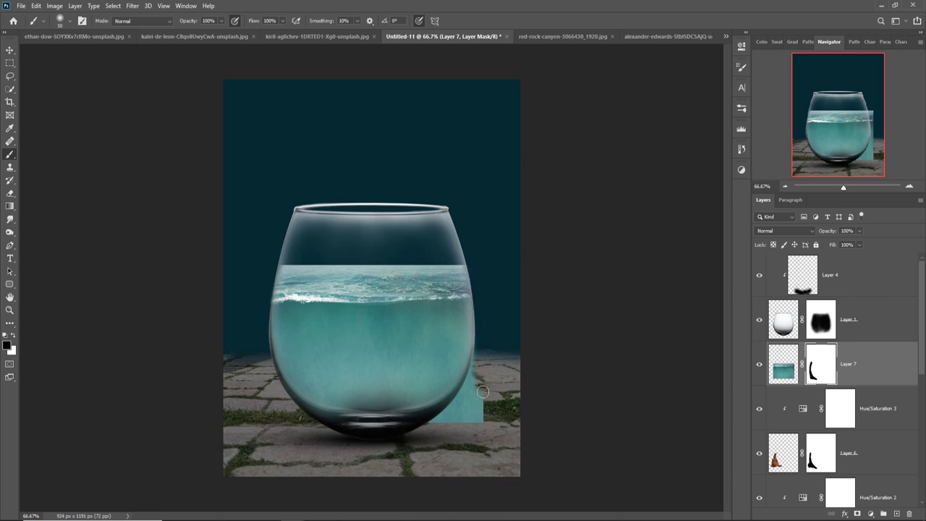
mouse_move(488, 340)
left_mouse_down()
mouse_move(472, 399)
mouse_move(473, 388)
left_mouse_up()
left_click_drag(428, 438, 475, 432)
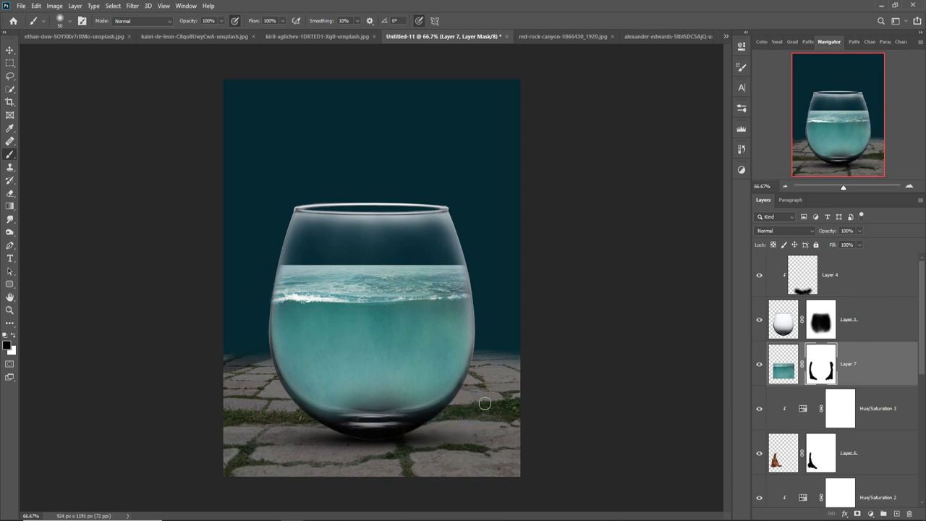
left_click_drag(879, 376, 871, 373)
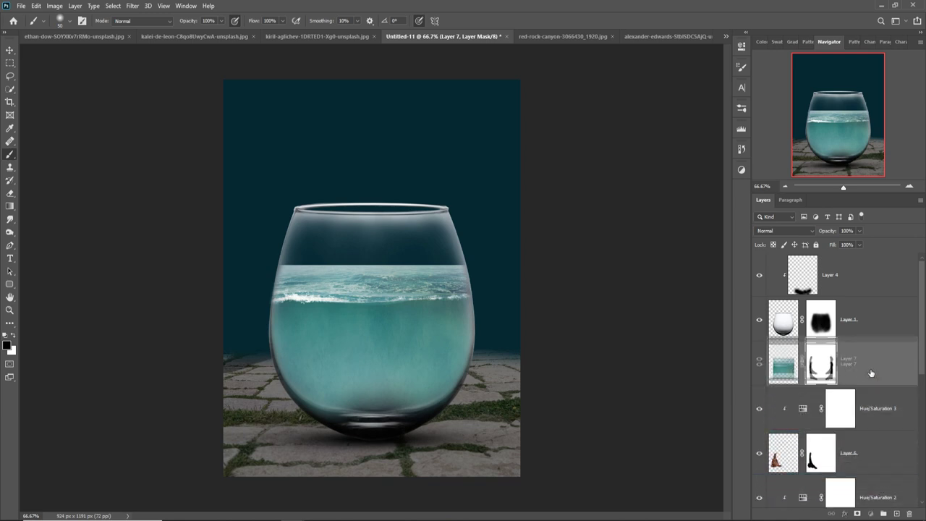
left_click_drag(871, 373, 871, 373)
Undo a stray dark stroke and soften the water band's top edge on the mask
key("ctrl+2")
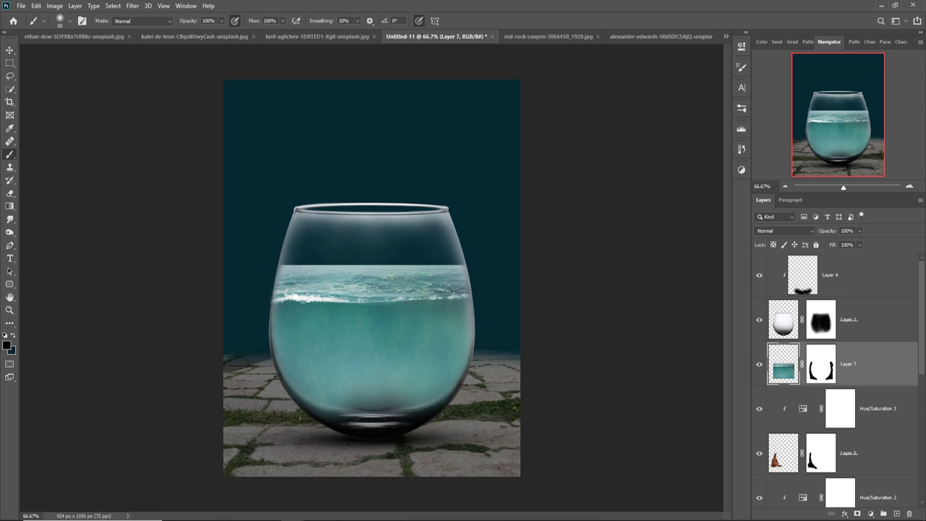
left_click_drag(262, 250, 507, 255)
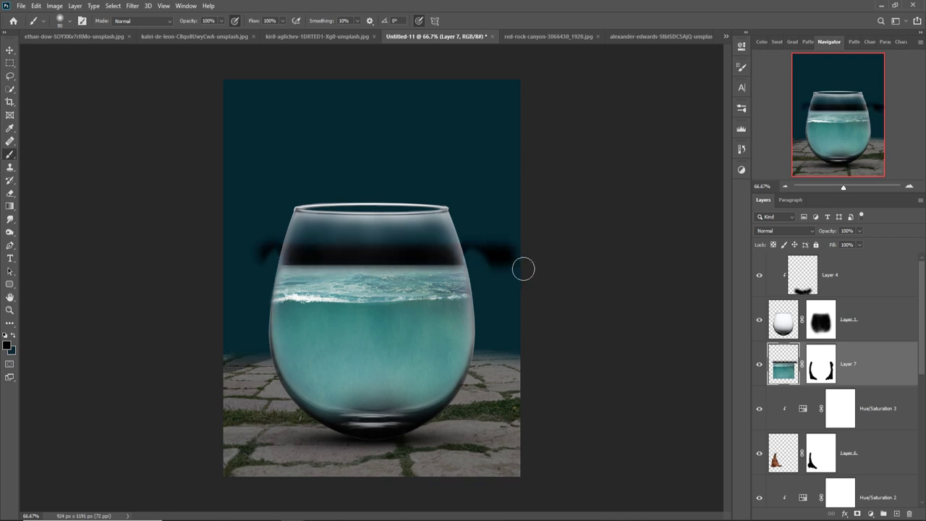
key("ctrl+z")
left_click(822, 361)
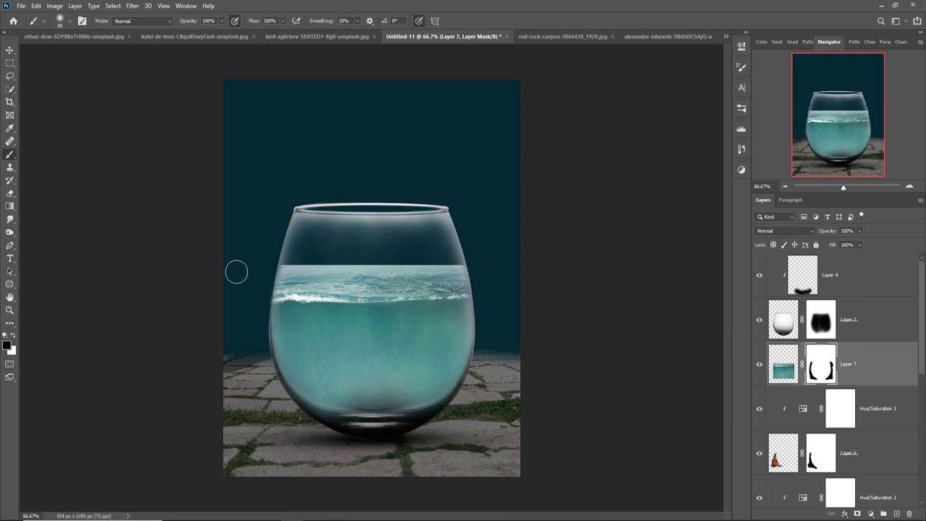
mouse_move(386, 267)
left_mouse_down()
mouse_move(265, 268)
mouse_move(498, 260)
mouse_move(270, 282)
left_mouse_up()
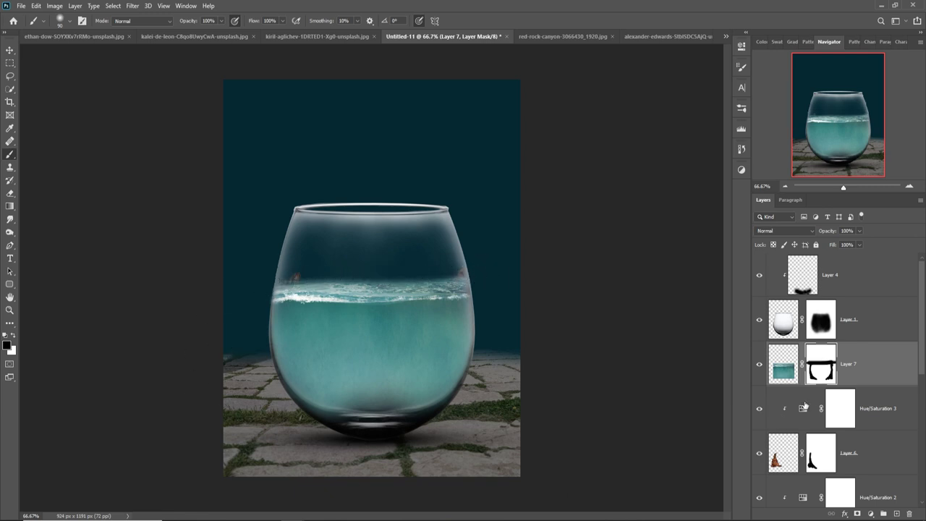
key("ctrl+2")
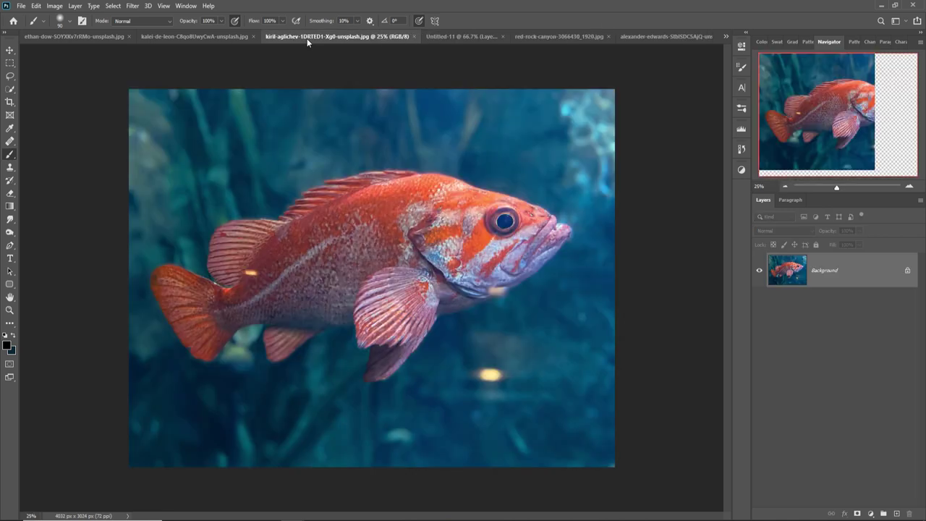
In the red fish photo, zoom in and begin tracing the fish outline with the Pen tool
left_click(306, 38)
left_click(9, 245)
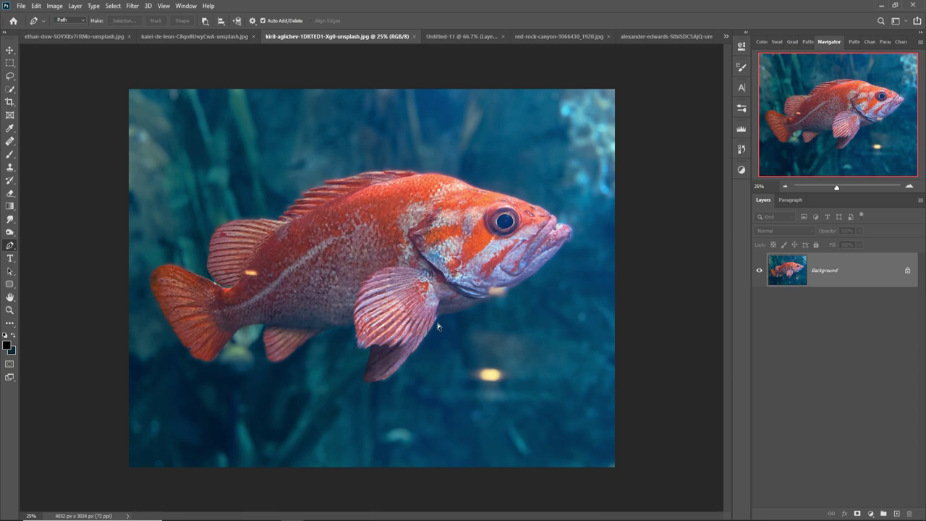
key("ctrl+plus")
key("ctrl+plus")
key("ctrl+plus")
key("ctrl+plus")
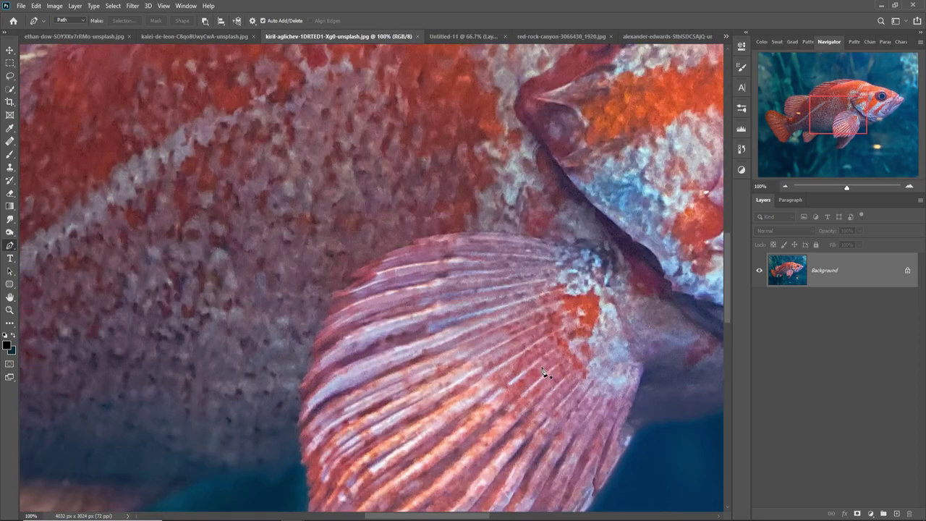
scroll(472, 289, "down", 3)
scroll(474, 288, "down", 2)
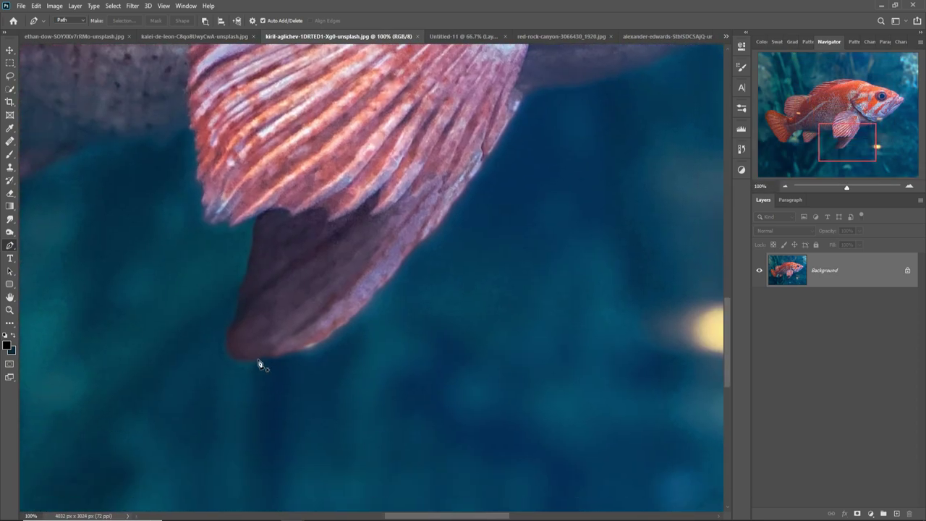
left_click_drag(258, 358, 272, 360)
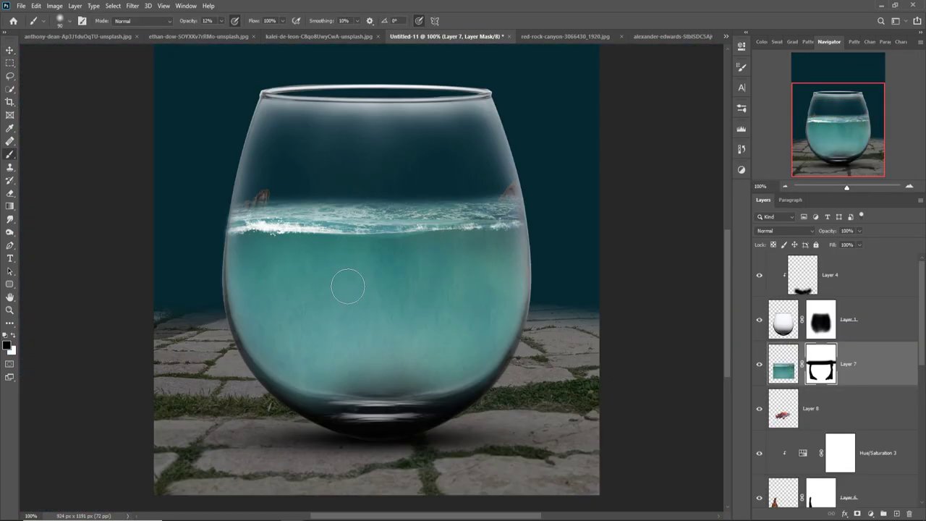
Paint the sea mask to reveal the red fish and clear the haze over it
mouse_move(347, 285)
left_mouse_down()
mouse_move(435, 312)
mouse_move(517, 289)
mouse_move(289, 296)
mouse_move(361, 362)
mouse_move(488, 371)
mouse_move(515, 311)
mouse_move(455, 372)
mouse_move(378, 384)
mouse_move(256, 286)
mouse_move(279, 348)
mouse_move(322, 381)
mouse_move(494, 364)
left_mouse_up()
key("bracketleft")
key("bracketleft")
key("bracketleft")
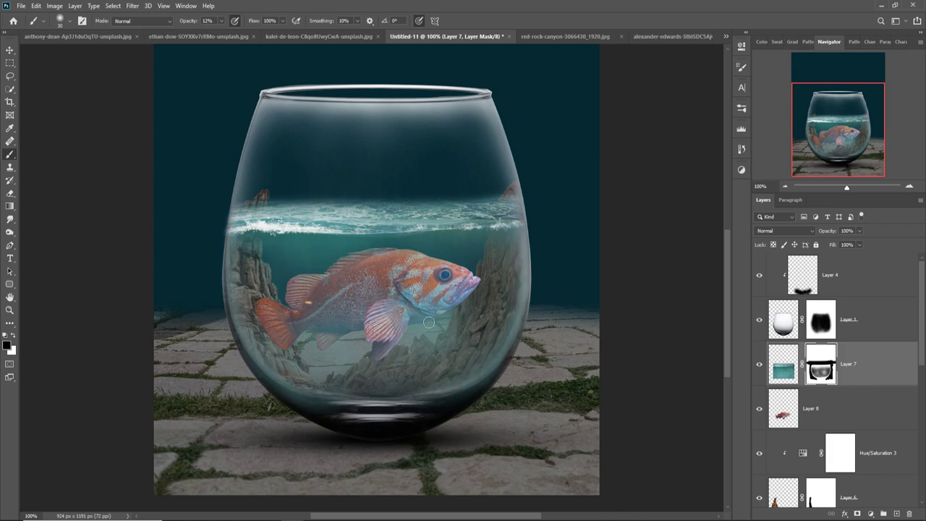
key("bracketright")
key("bracketright")
key("bracketright")
left_click_drag(362, 332, 409, 360)
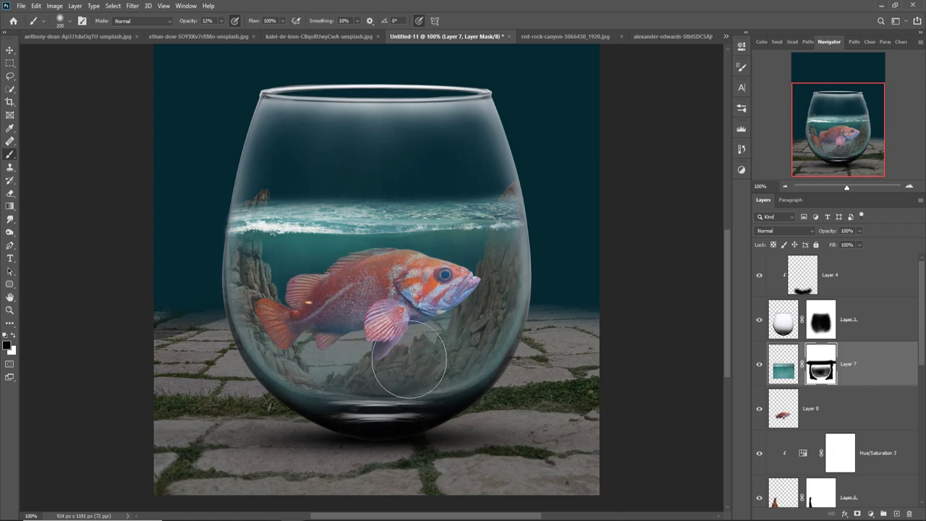
Lasso the house in the river photo and Content-Aware Fill it with hillside
left_click(669, 36)
key("l")
mouse_move(246, 230)
left_mouse_down()
mouse_move(299, 232)
mouse_move(246, 230)
left_mouse_up()
key("shift+Delete")
Bring the river photo into the composite, move it lower in the stack and shrink it to fit the glass
key("v")
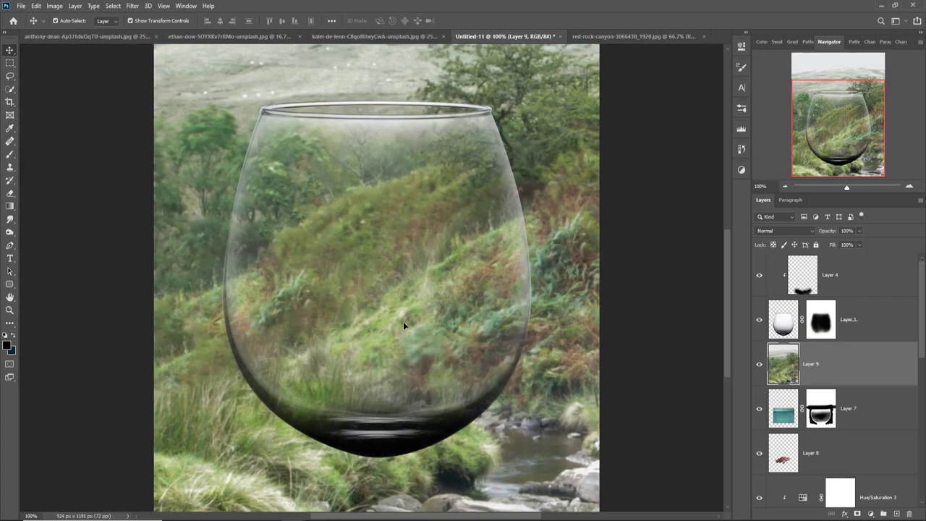
left_click_drag(587, 42, 420, 302)
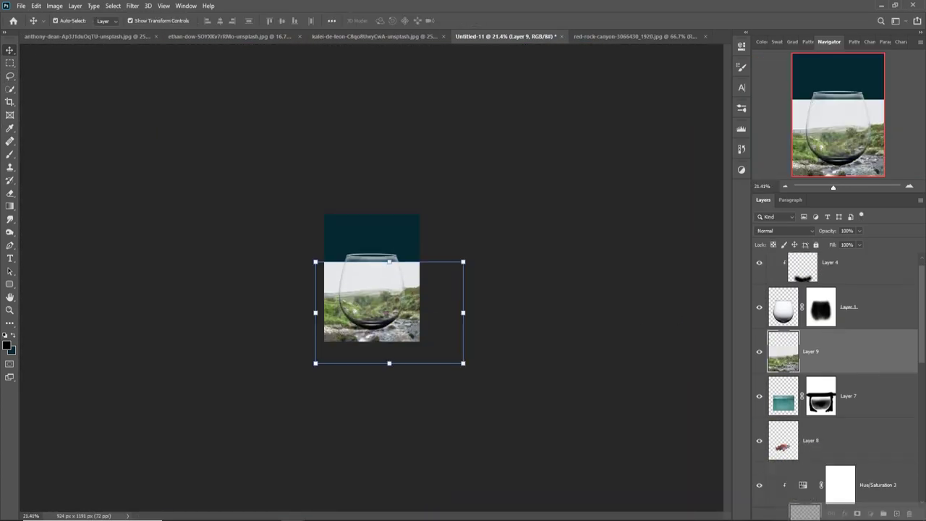
left_click_drag(810, 351, 829, 396)
key("ctrl+plus")
key("ctrl+plus")
key("ctrl+plus")
left_click_drag(657, 390, 584, 377)
key("Return")
Mask the river layer and paint away its top part
left_click(857, 513)
key("b")
mouse_move(506, 282)
left_mouse_down()
mouse_move(258, 279)
mouse_move(403, 318)
mouse_move(268, 333)
mouse_move(521, 328)
mouse_move(289, 438)
mouse_move(456, 444)
left_mouse_up()
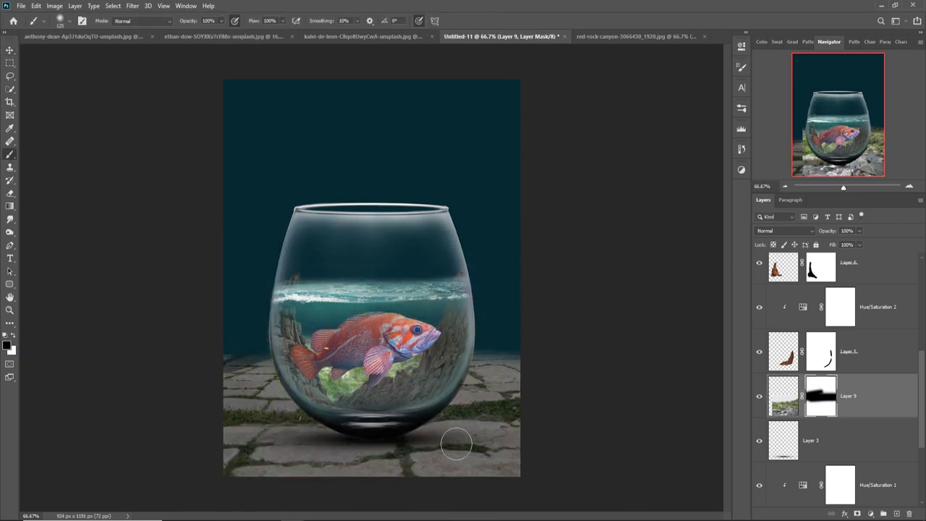
key("v")
Add a Hue/Saturation adjustment that darkens and desaturates the river greenery
left_click(870, 513)
left_click_drag(657, 151, 641, 151)
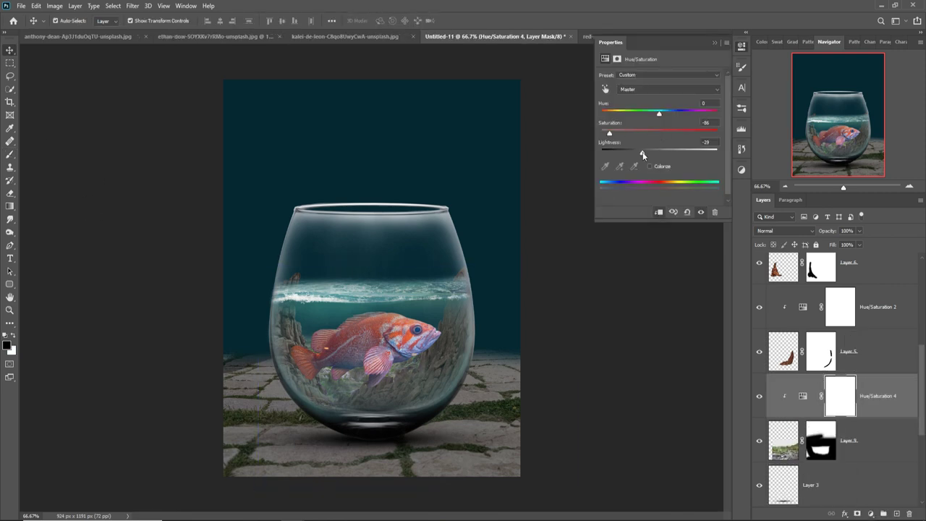
left_click(708, 45)
scroll(858, 449, "up", 3)
Add Curves adjustments above Hue/Saturation 3 and Hue/Saturation 2, placing a curve point
left_click(875, 307)
left_click(870, 513)
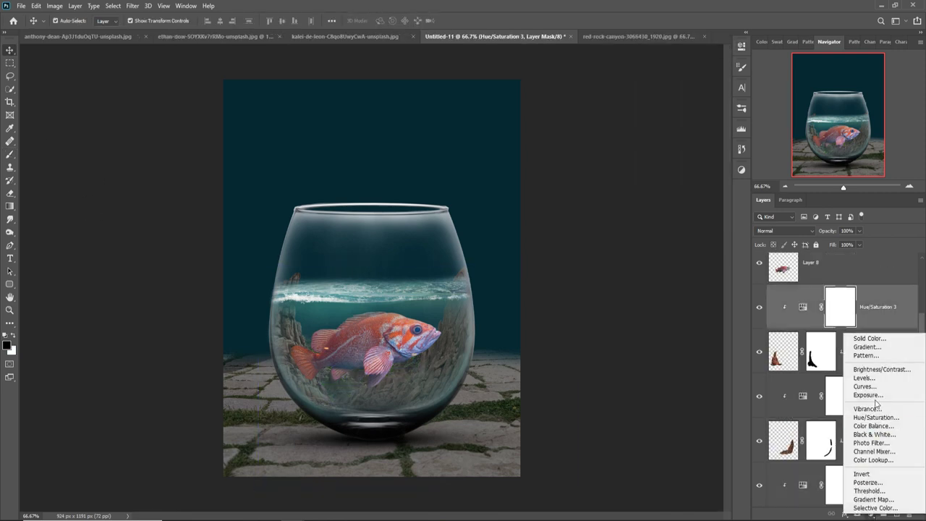
left_click(841, 355)
left_click(880, 440)
left_click(870, 512)
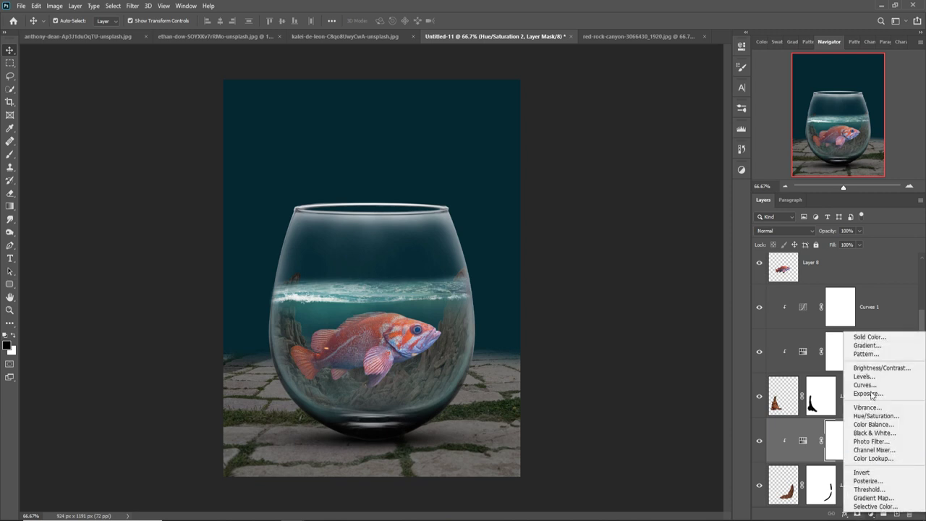
left_click(865, 406)
left_click(668, 151)
left_click(714, 42)
Desaturate the fish, shift its hue toward purple, and darken it with clipped Curves
scroll(832, 361, "up", 3)
left_click(809, 409)
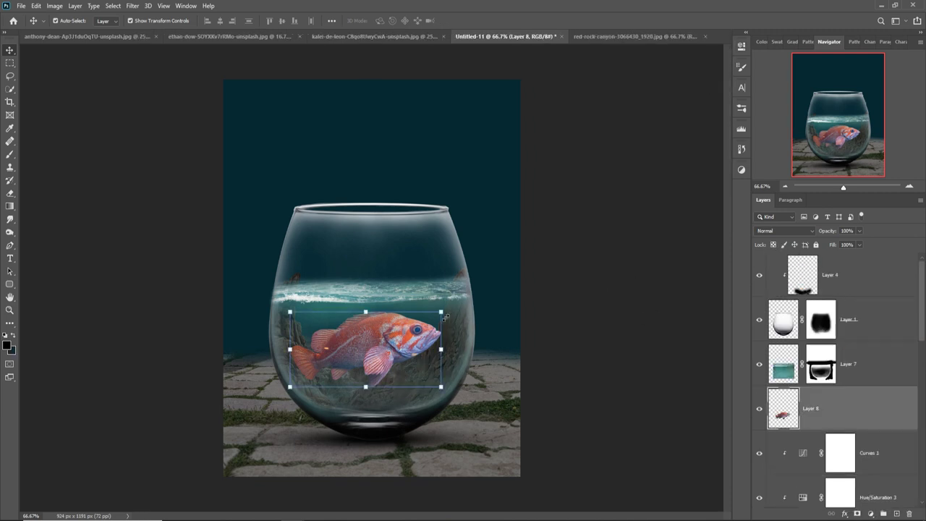
left_click(870, 513)
left_click(868, 418)
mouse_move(656, 133)
left_mouse_down()
mouse_move(634, 136)
mouse_move(676, 165)
left_mouse_up()
left_click(674, 211)
left_click(714, 42)
left_click(870, 513)
left_click(864, 386)
left_click(658, 212)
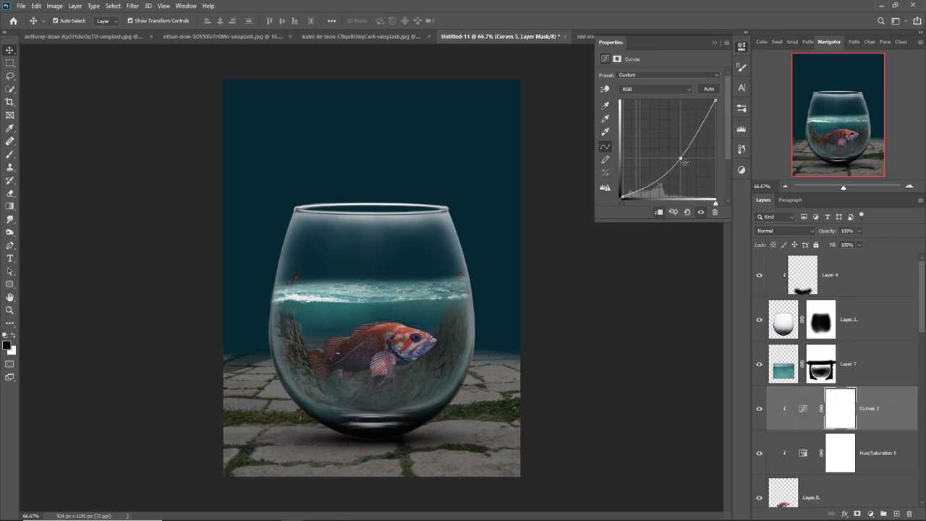
left_click(839, 452)
left_click(605, 88)
mouse_move(658, 113)
left_mouse_down()
mouse_move(625, 115)
mouse_move(654, 117)
mouse_move(664, 129)
left_mouse_up()
Bring the quick-selected snowy mountains into the composite as a thin strip above the glass's water
left_click(713, 43)
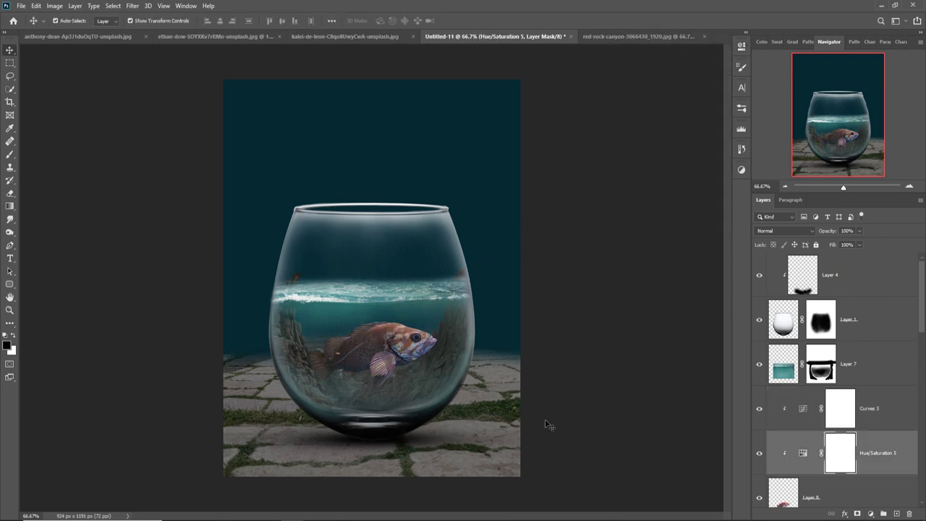
left_click_drag(347, 303, 636, 289)
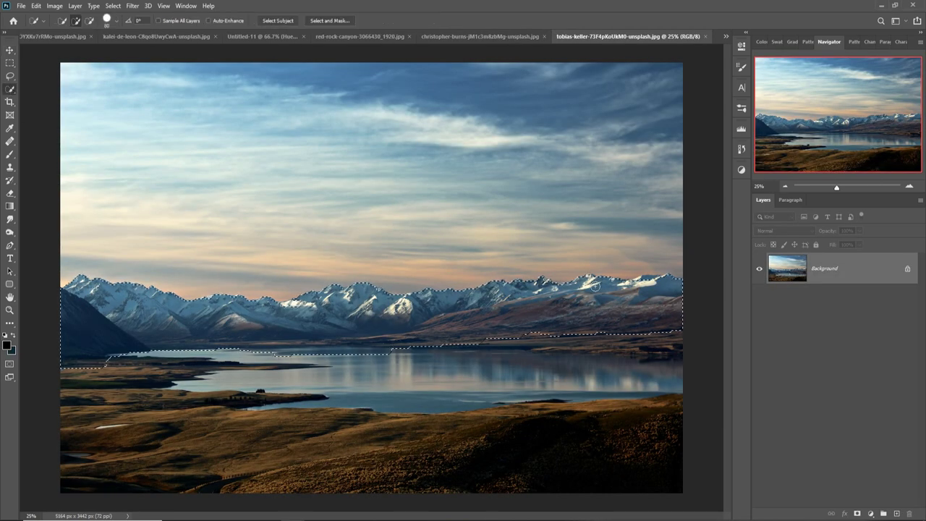
key("v")
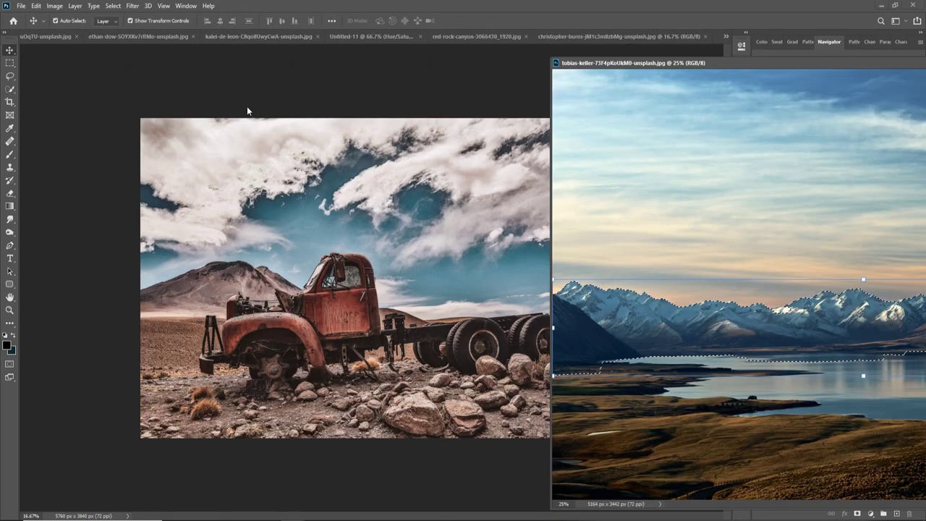
mouse_move(777, 315)
left_mouse_down()
mouse_move(799, 59)
mouse_move(412, 145)
left_mouse_up()
key("ctrl+t")
left_click_drag(672, 325, 510, 321)
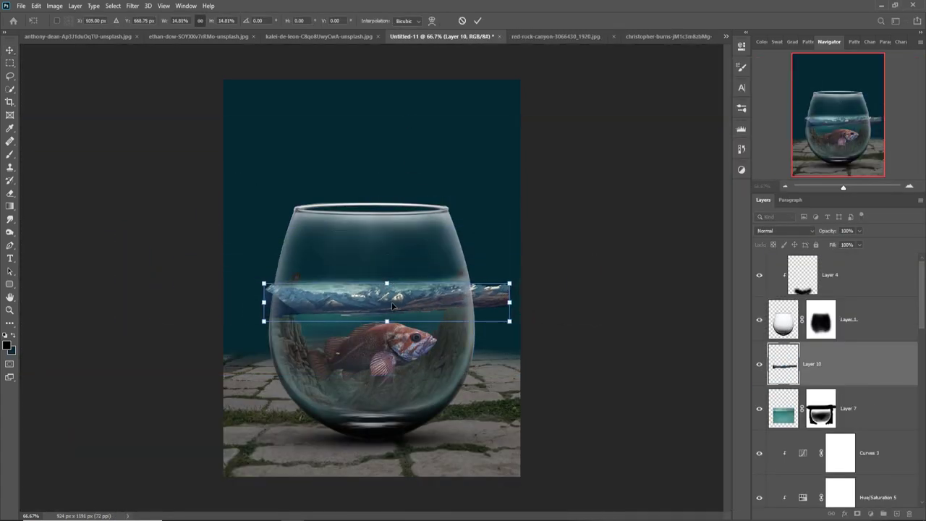
left_click_drag(392, 306, 371, 282)
key("Return")
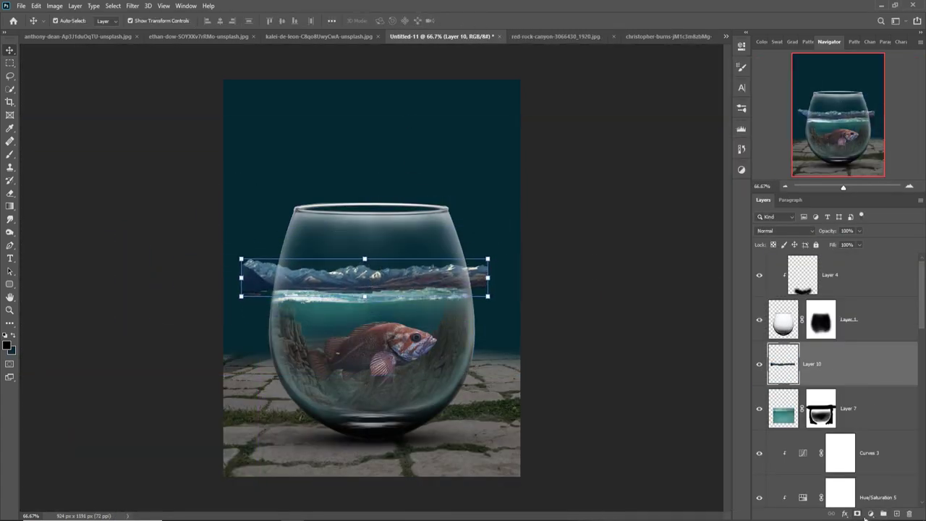
Mask the mountain strip and paint out its left and right ends
left_click(857, 512)
key("b")
mouse_move(249, 271)
left_mouse_down()
mouse_move(289, 206)
mouse_move(279, 275)
left_mouse_up()
left_click_drag(499, 271, 473, 310)
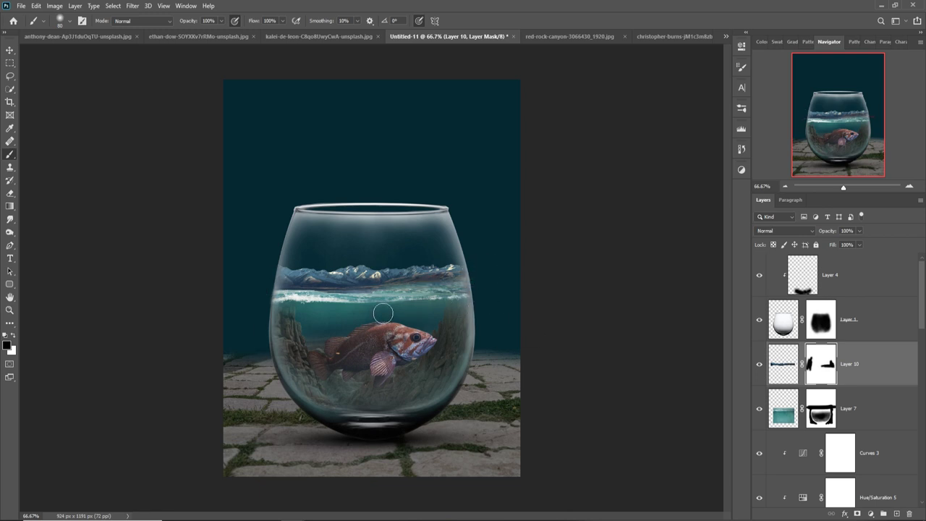
key("v")
Clip Curves and Color Balance adjustments to the mountain strip
key("ctrl+m")
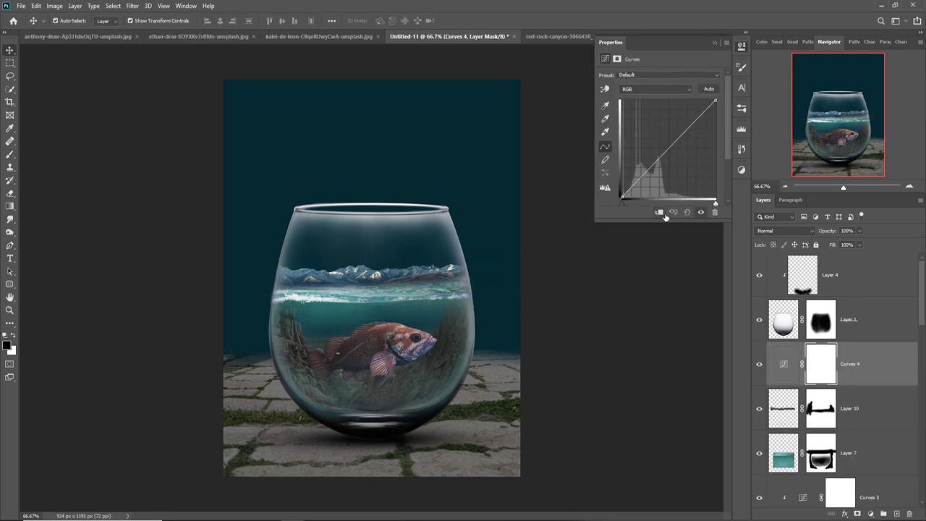
left_click(658, 211)
left_click(870, 513)
left_click(882, 425)
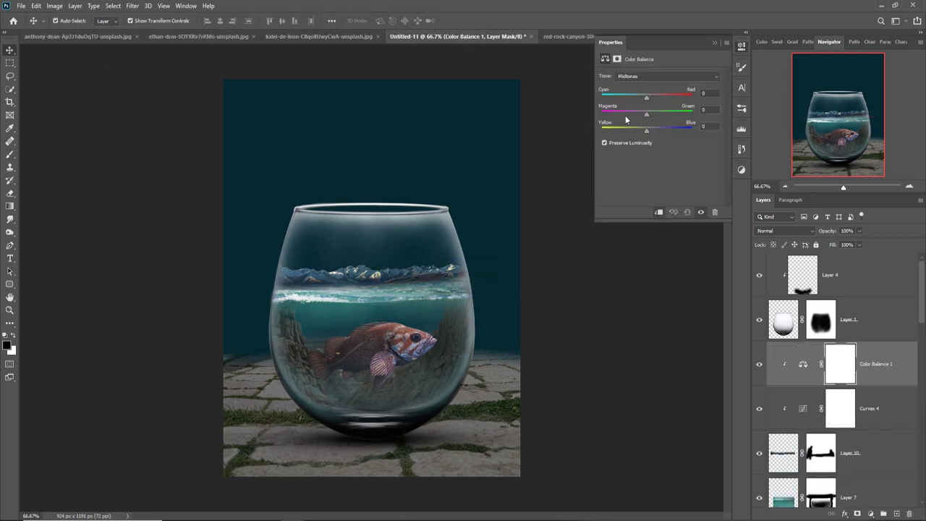
key("ctrl+Tab")
key("ctrl+Tab")
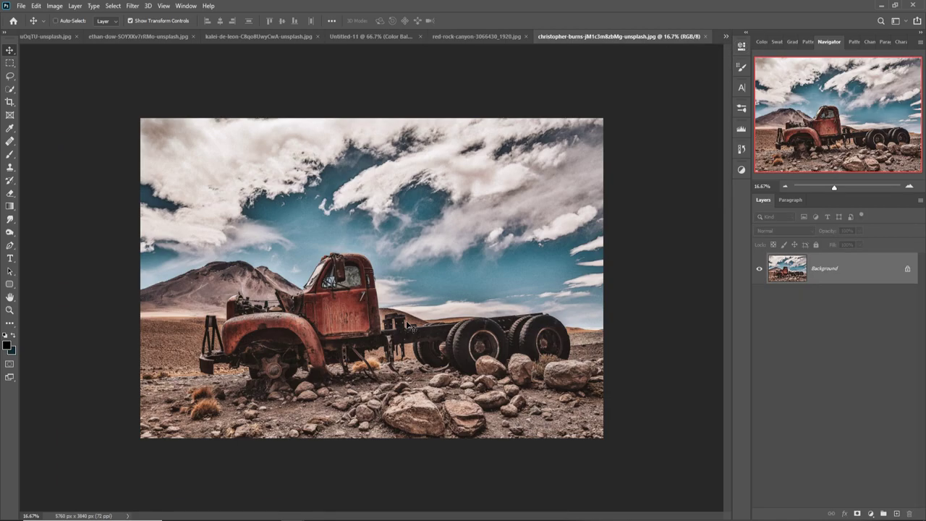
Lasso rocks in the truck photo and drag two of them into the glass composite
scroll(373, 319, "up", 3)
key("l")
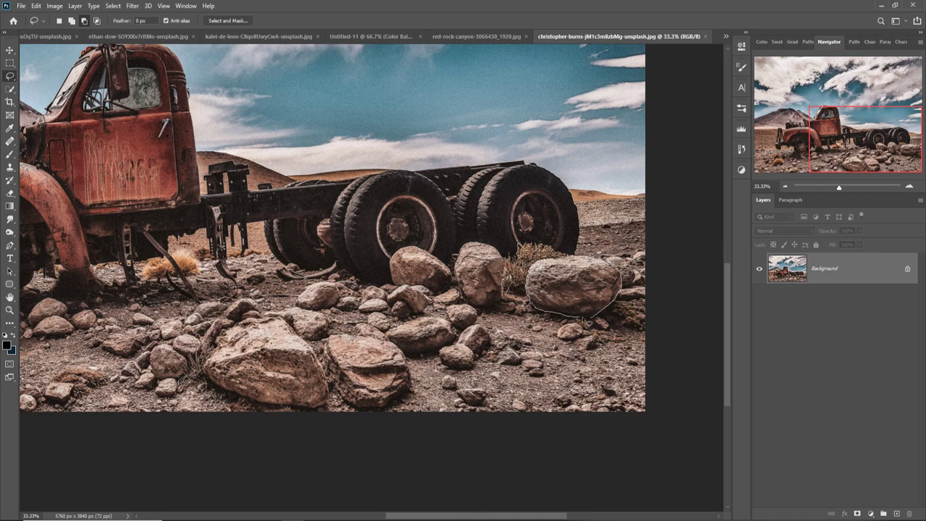
key("v")
mouse_move(571, 286)
left_mouse_down()
mouse_move(676, 82)
mouse_move(651, 398)
left_mouse_up()
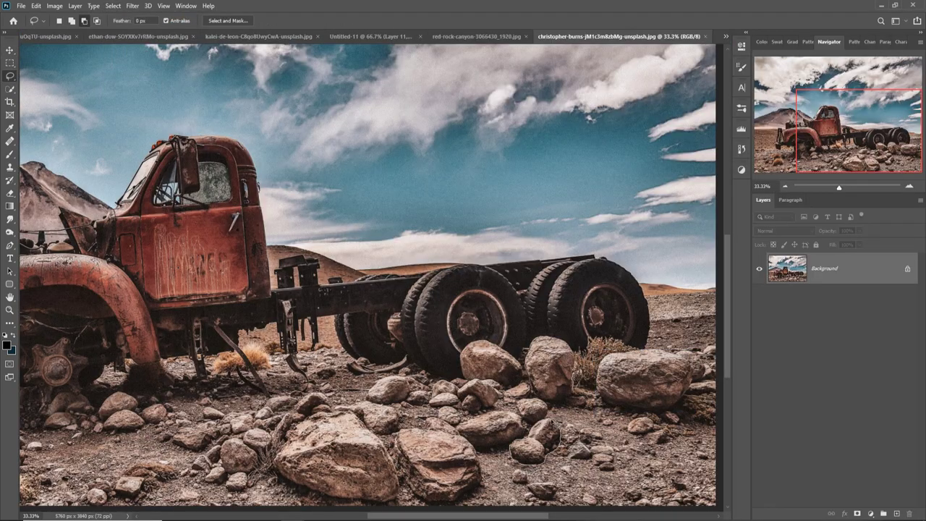
key("v")
left_click_drag(539, 441, 270, 376)
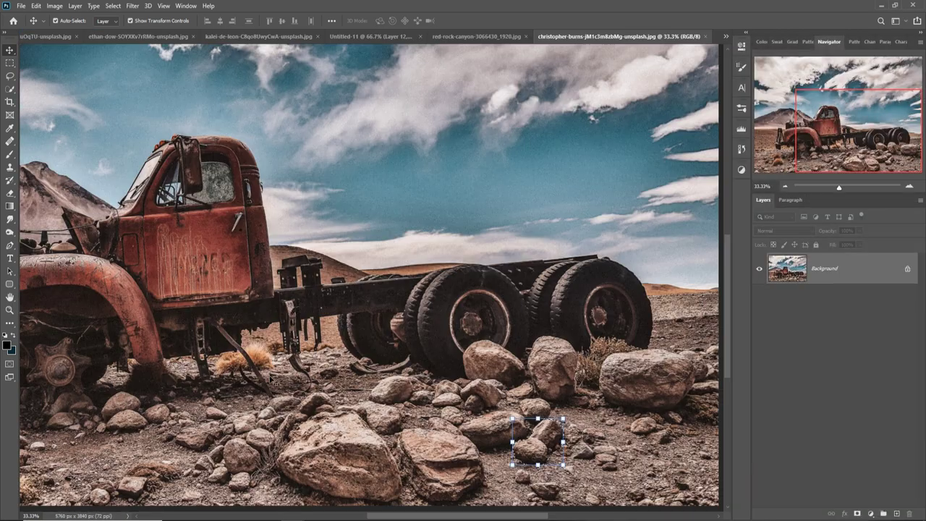
key("l")
key("ctrl+d")
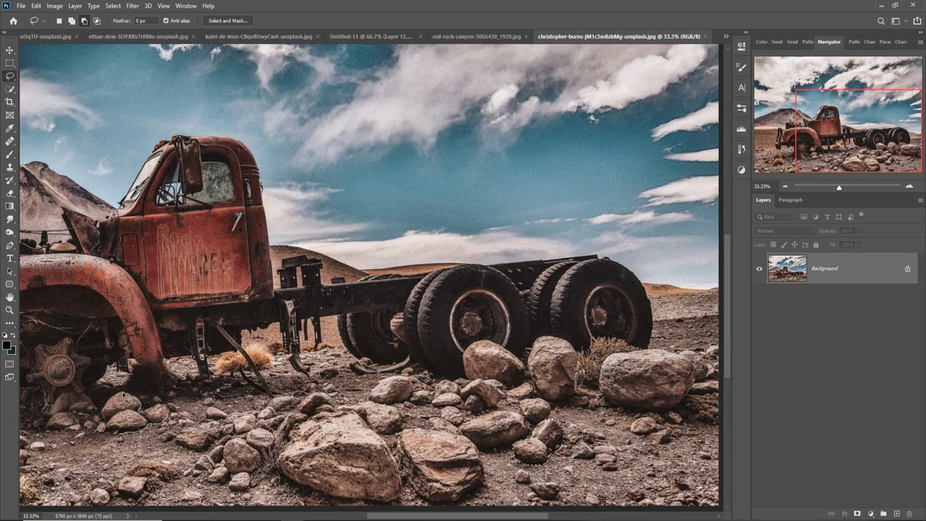
left_click_drag(120, 437, 123, 434)
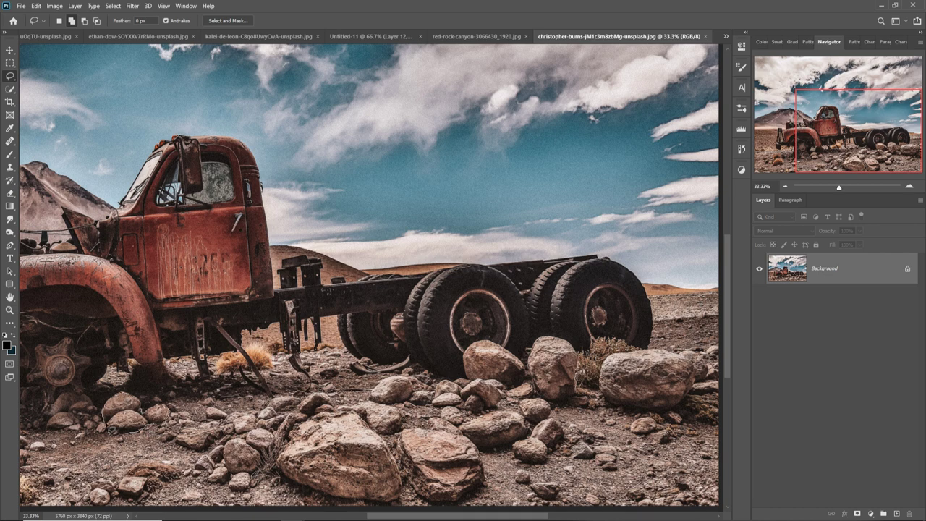
Bring the last rock into the composite and stack the three rock layers in front of the glass
key("v")
left_click_drag(115, 434, 491, 417)
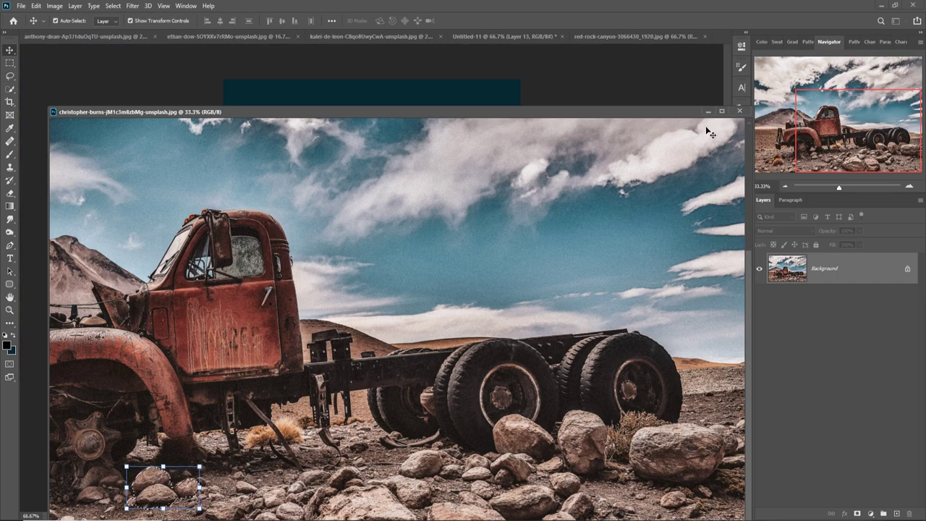
left_click(885, 452, "shift")
left_click_drag(886, 434, 869, 274)
Shrink the left rock cluster and the big central rock and place them around the glass base
left_click(475, 405)
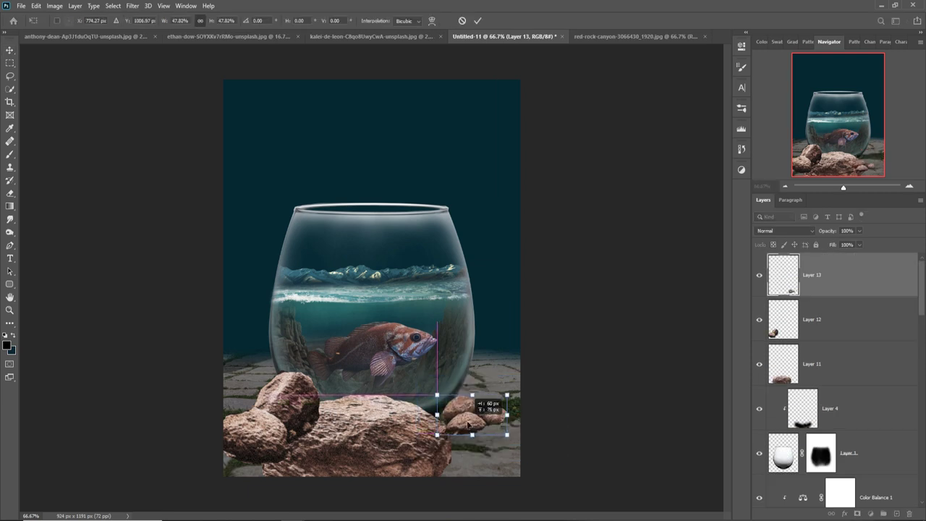
left_click(305, 384)
left_click_drag(319, 370, 267, 418)
left_click(361, 434)
left_click_drag(448, 396, 393, 440)
left_click_drag(349, 468, 322, 445)
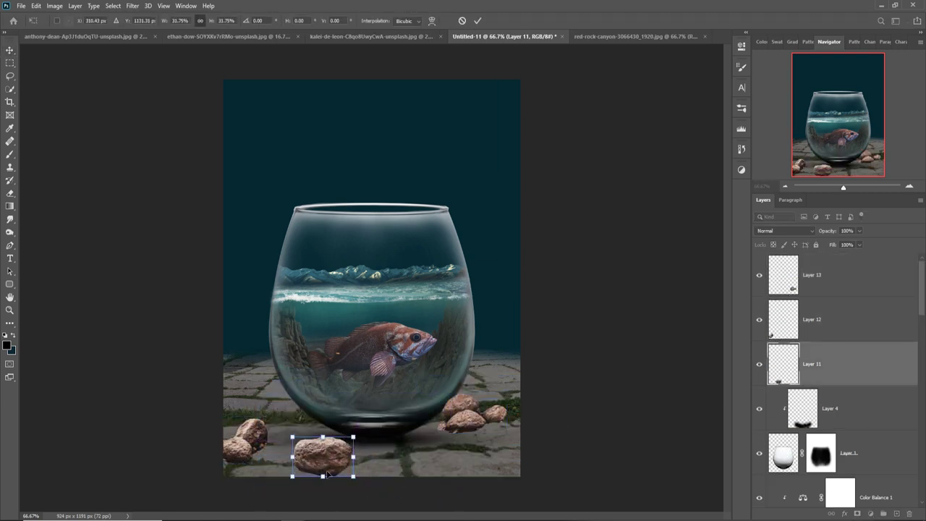
left_click(257, 439)
mouse_move(258, 439)
left_mouse_down()
mouse_move(423, 452)
mouse_move(267, 410)
mouse_move(289, 429)
left_mouse_up()
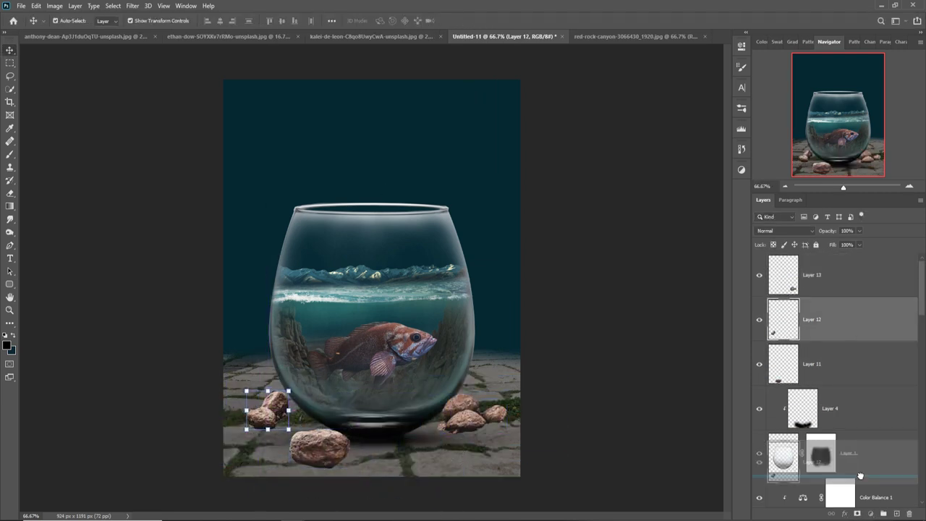
mouse_move(868, 319)
left_mouse_down()
mouse_move(812, 506)
mouse_move(832, 383)
left_mouse_up()
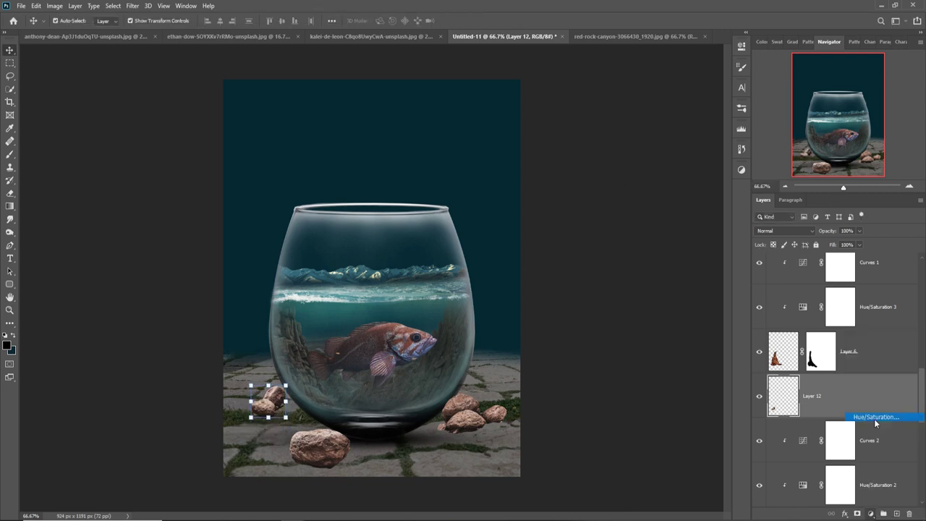
Shift the left rocks' hue to match the scene and paint a dark shadow beside them
double_click(802, 395)
left_click_drag(659, 115, 695, 122)
left_click(324, 452)
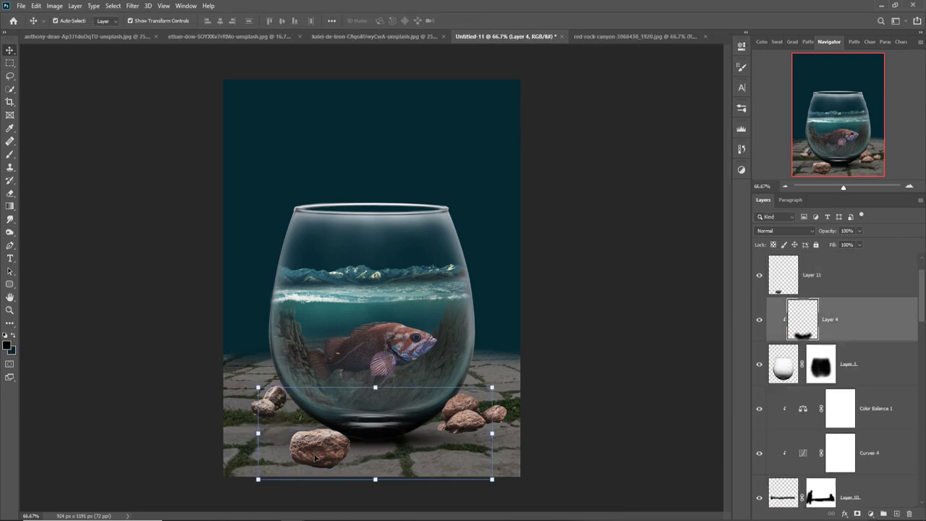
key("ctrl+shift+alt+n")
key("b")
left_click_drag(364, 429, 347, 469)
key("v")
Tint the bottom and right rocks toward cyan, darken their midtones, and add their shadow
left_click(319, 448)
left_click(879, 515)
left_click_drag(645, 97, 639, 98)
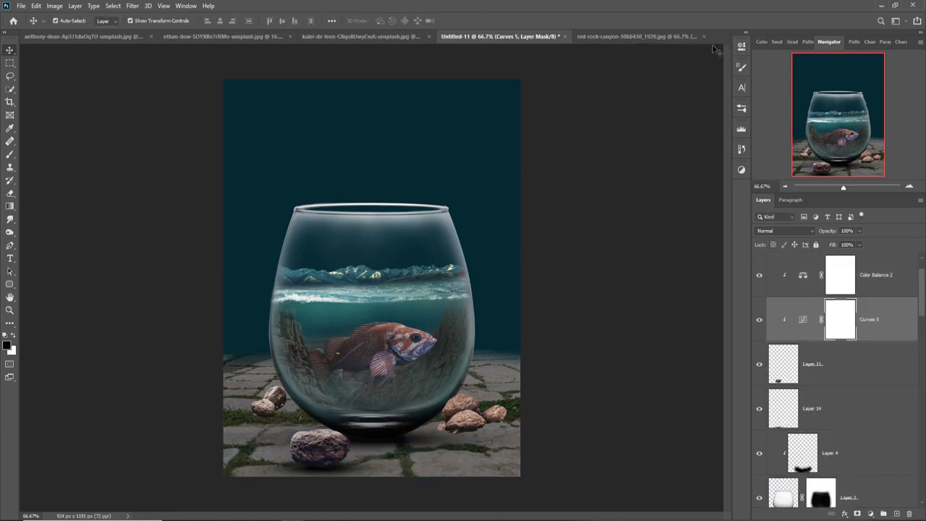
left_click_drag(470, 412, 455, 432)
left_click(870, 513)
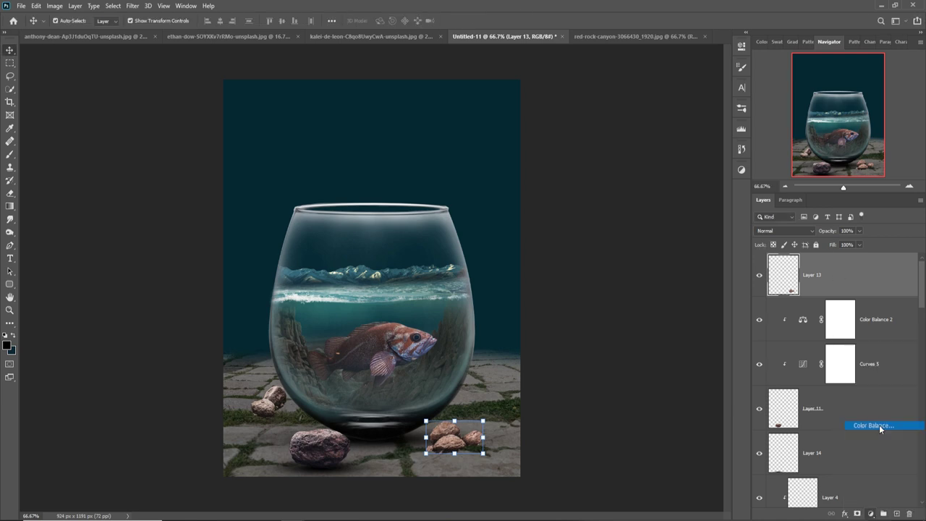
left_click(879, 424)
left_click_drag(646, 97, 642, 102)
left_click_drag(678, 140, 683, 157)
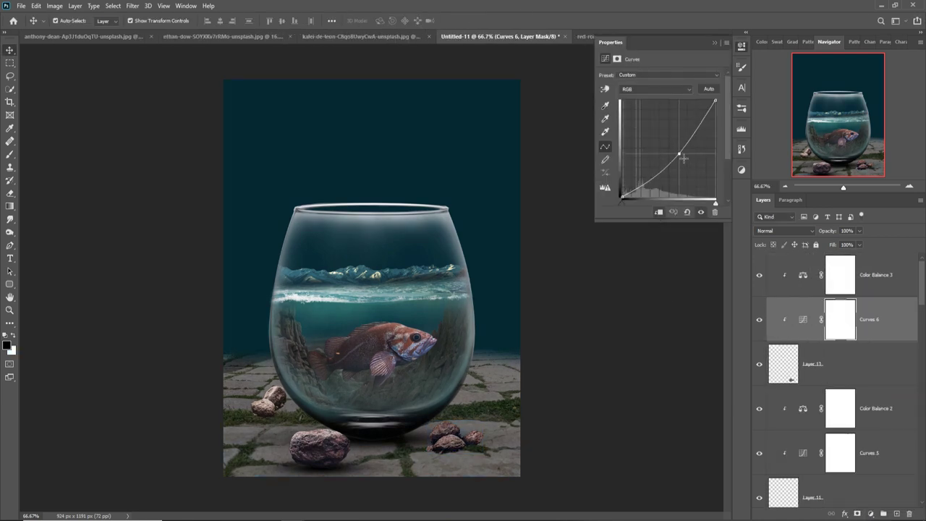
left_click(715, 45)
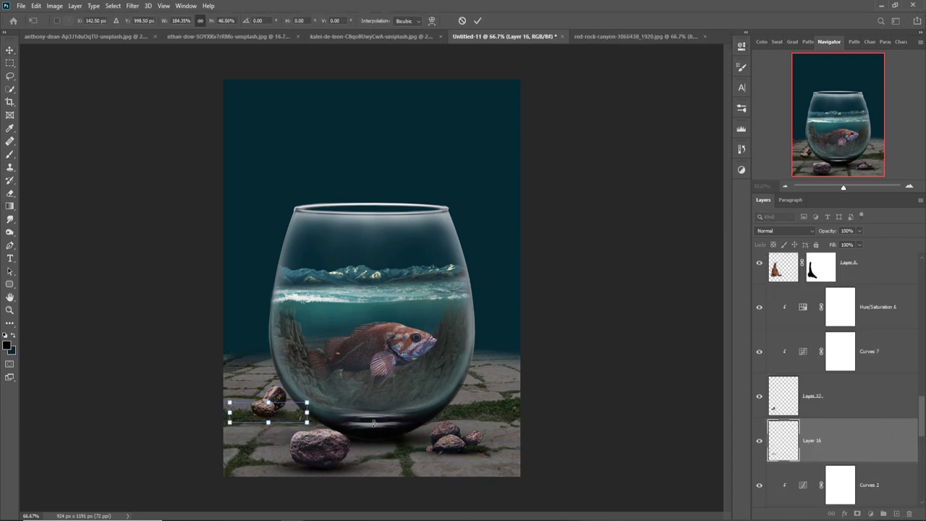
left_click_drag(310, 424, 316, 421)
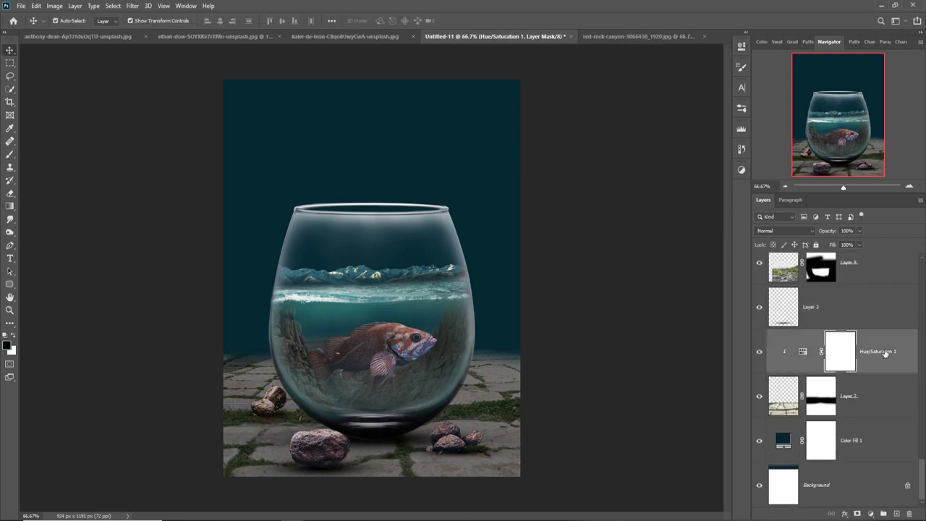
Paint soft black shading over the lower ground and rocks around the glass
left_click(8, 156)
left_click_drag(499, 405, 267, 448)
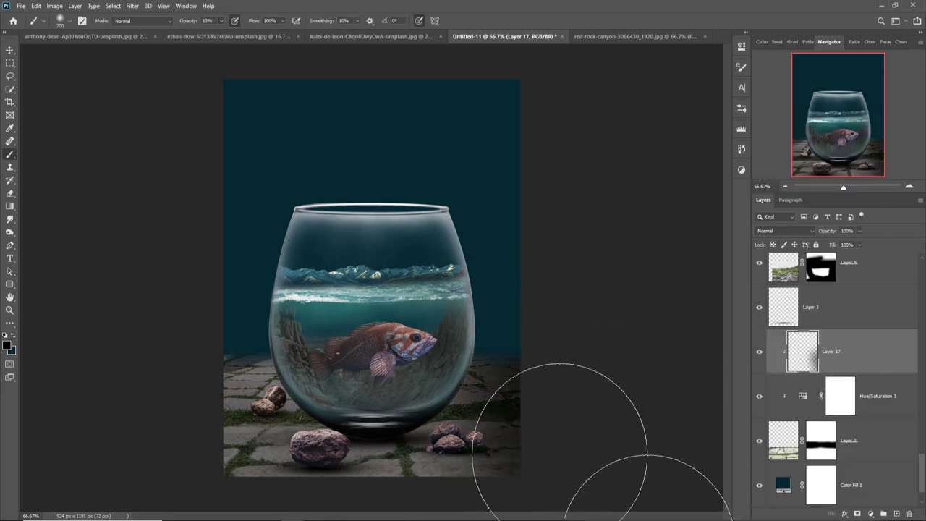
key("v")
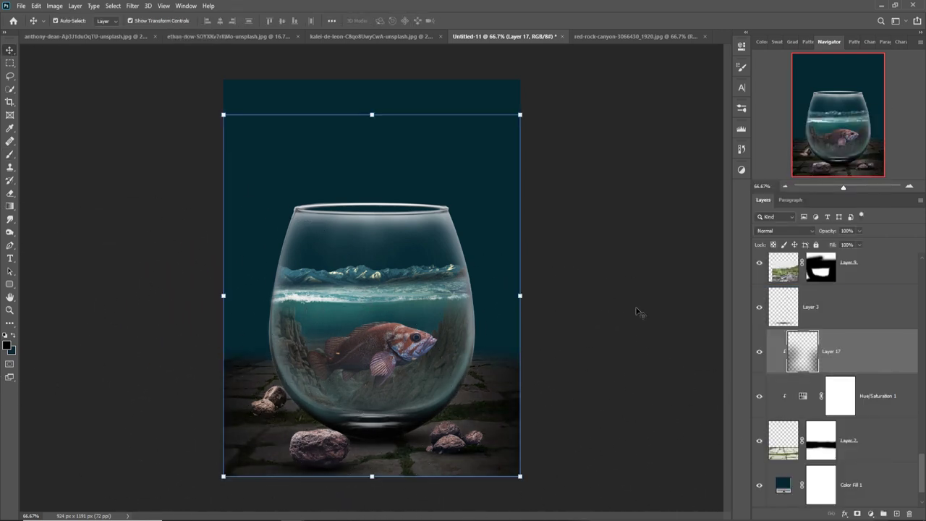
left_click(261, 405)
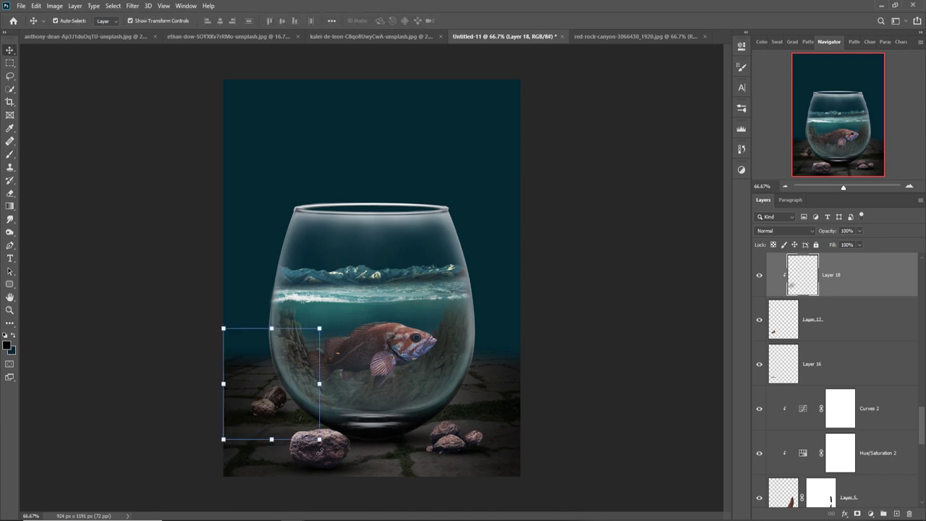
left_click(319, 447)
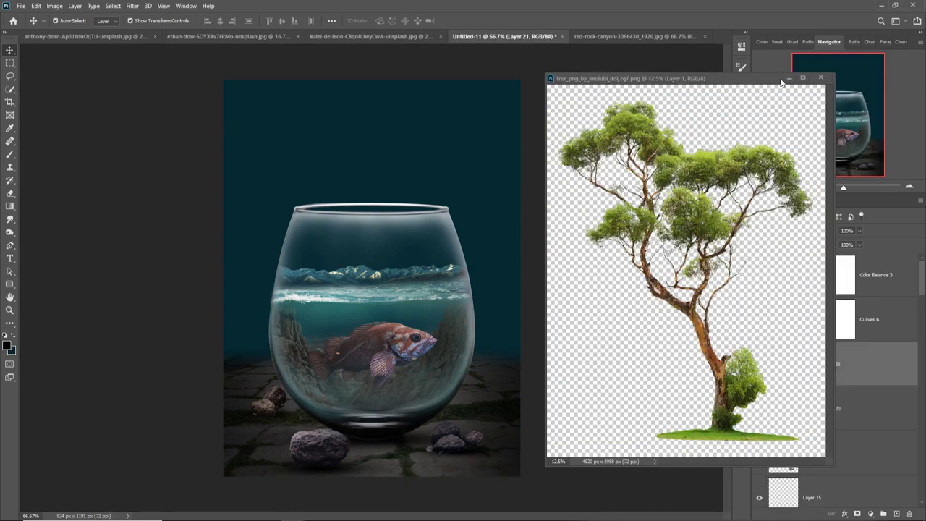
Move the tree layer to the top of the stack and release its clipping mask
left_click(789, 78)
mouse_move(880, 365)
left_mouse_down()
mouse_move(860, 260)
mouse_move(887, 214)
left_mouse_up()
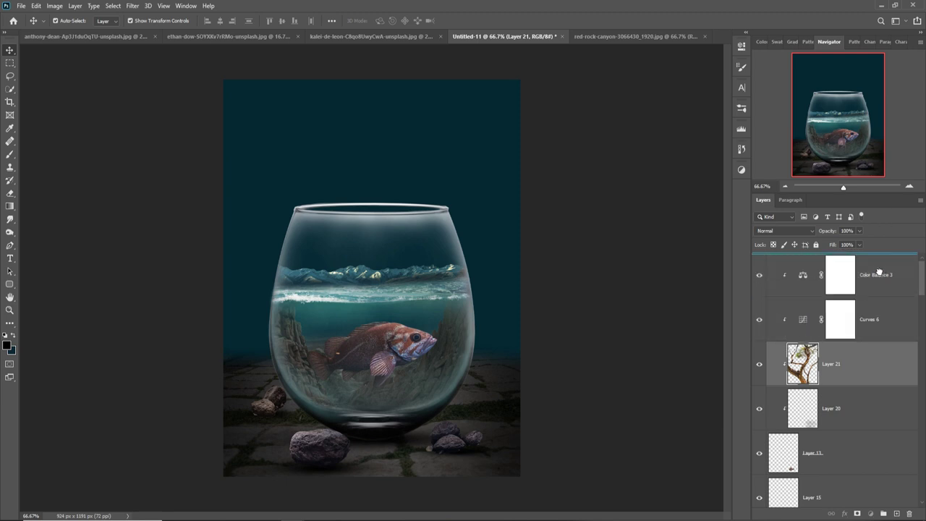
left_click_drag(886, 216, 879, 272)
right_click(873, 273)
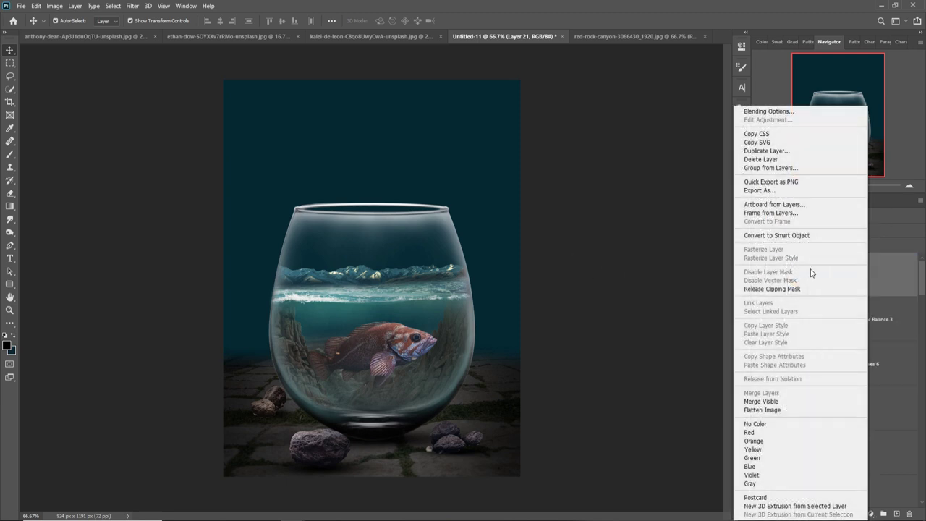
left_click(788, 289)
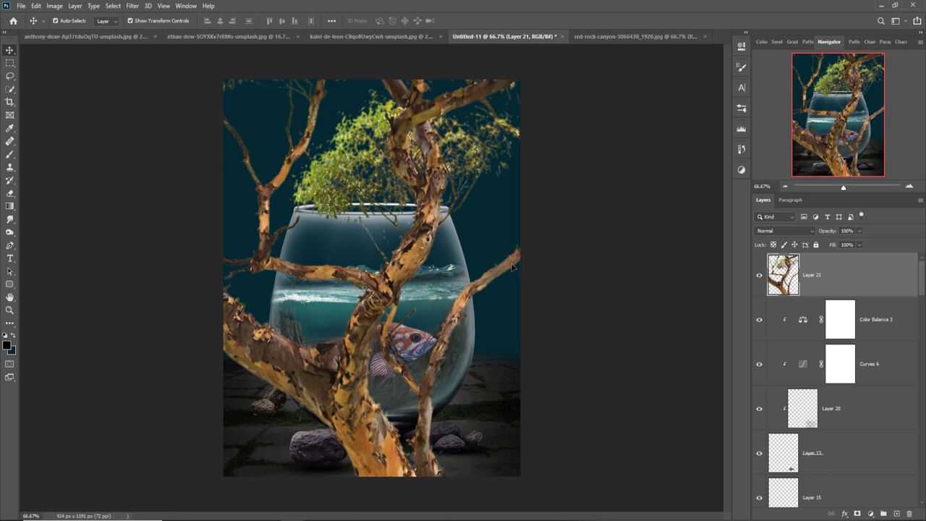
Shrink the tree to a small size and place it on the glass's right rim
key("ctrl+minus")
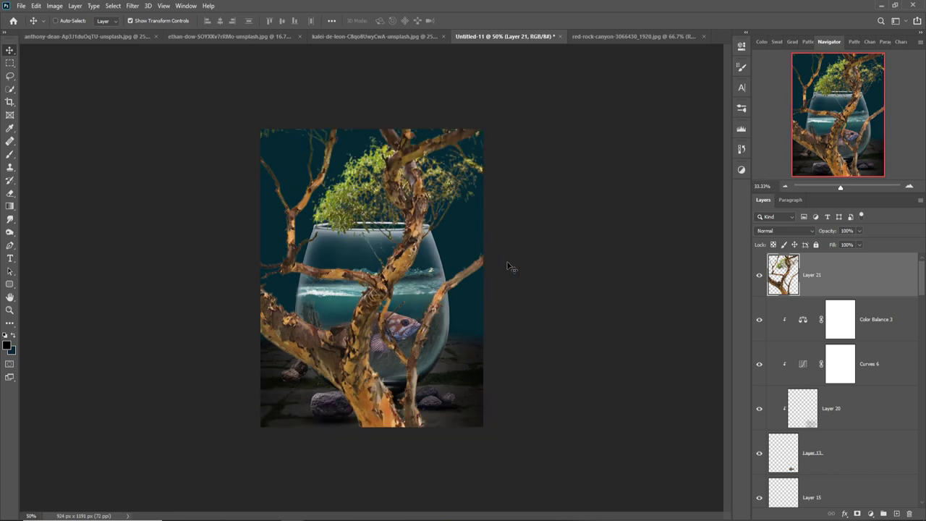
key("ctrl+minus")
left_click_drag(689, 236, 244, 238)
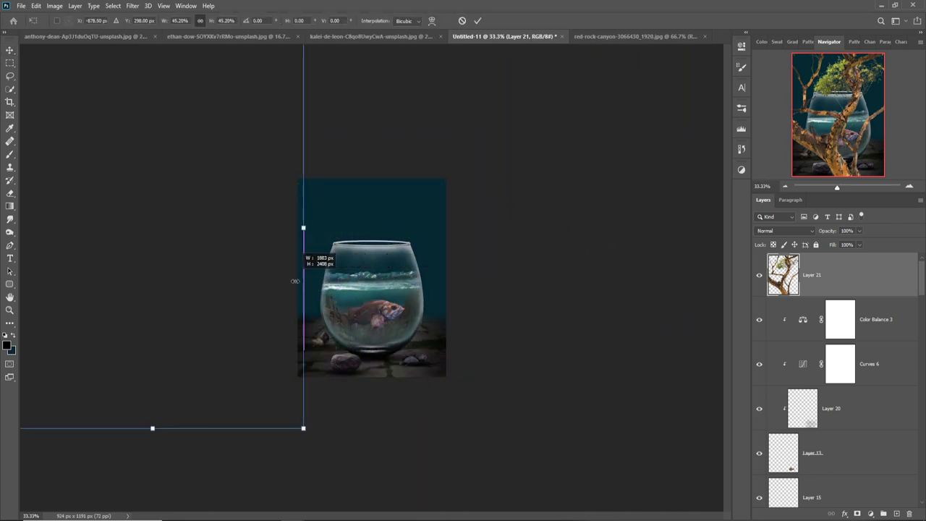
left_click_drag(176, 218, 423, 212)
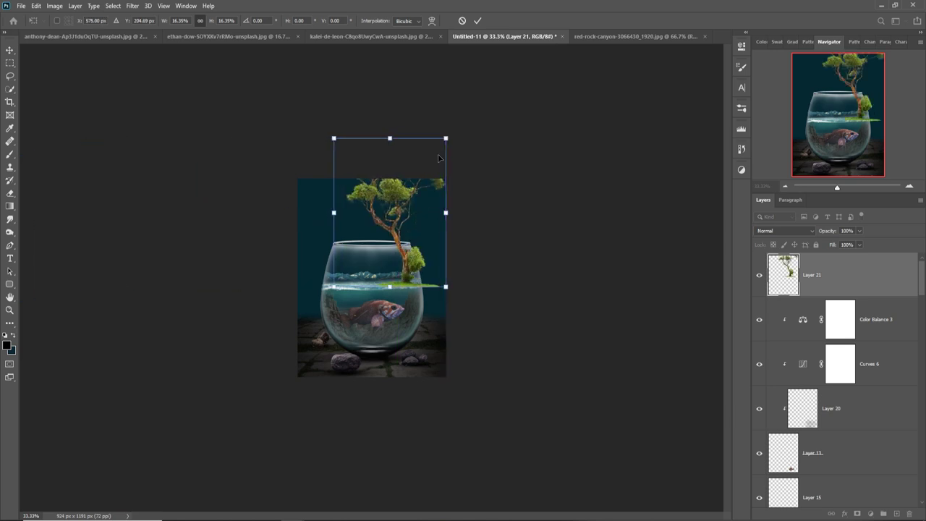
left_click_drag(445, 138, 411, 185)
left_click_drag(374, 228, 405, 228)
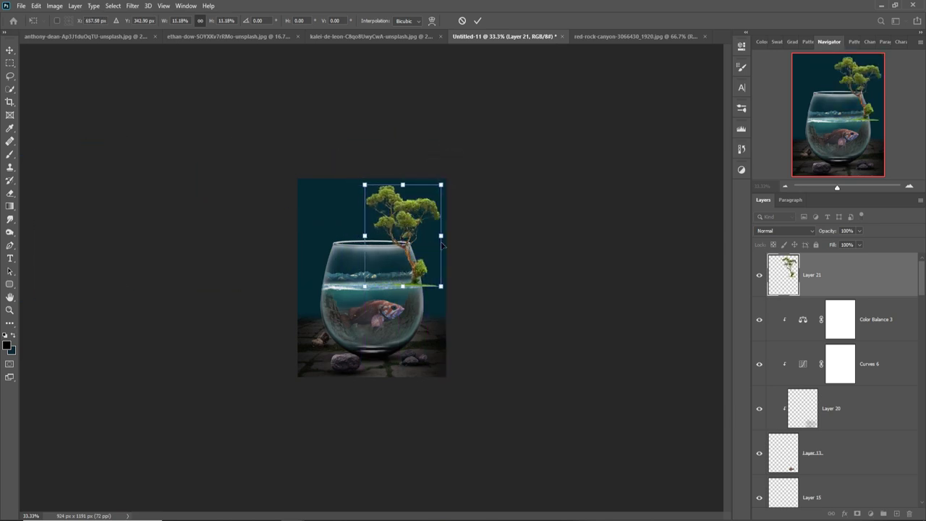
left_click(476, 21)
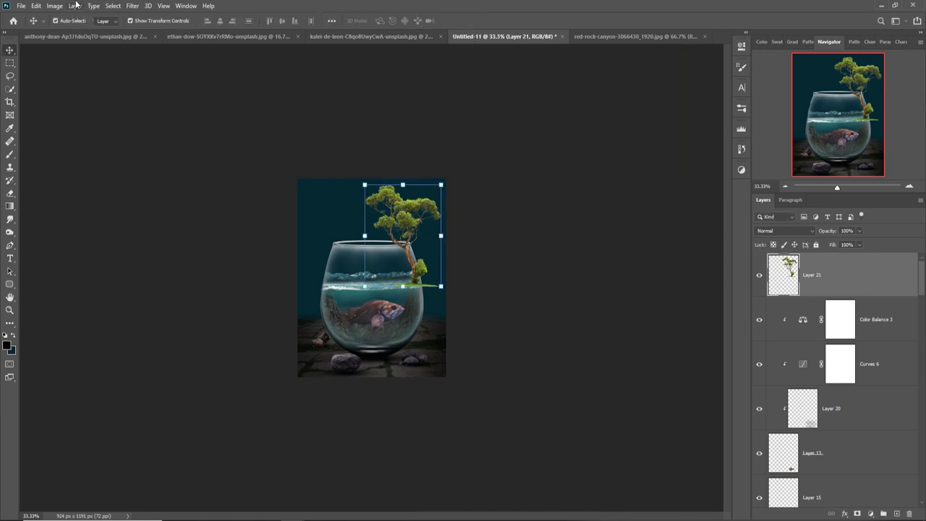
Flip the tree horizontally, refine its fit on the rim, and stack it beneath the glass layer
left_click(35, 6)
mouse_move(52, 235)
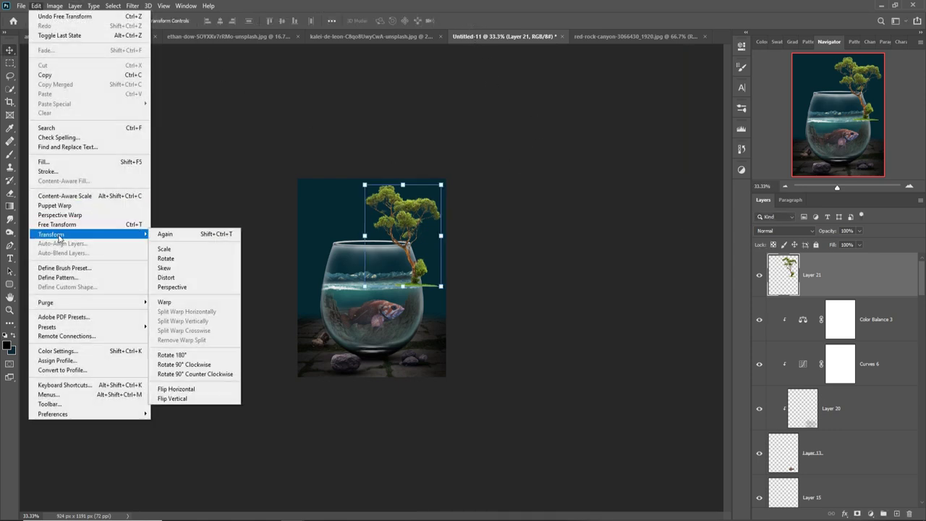
left_click(180, 389)
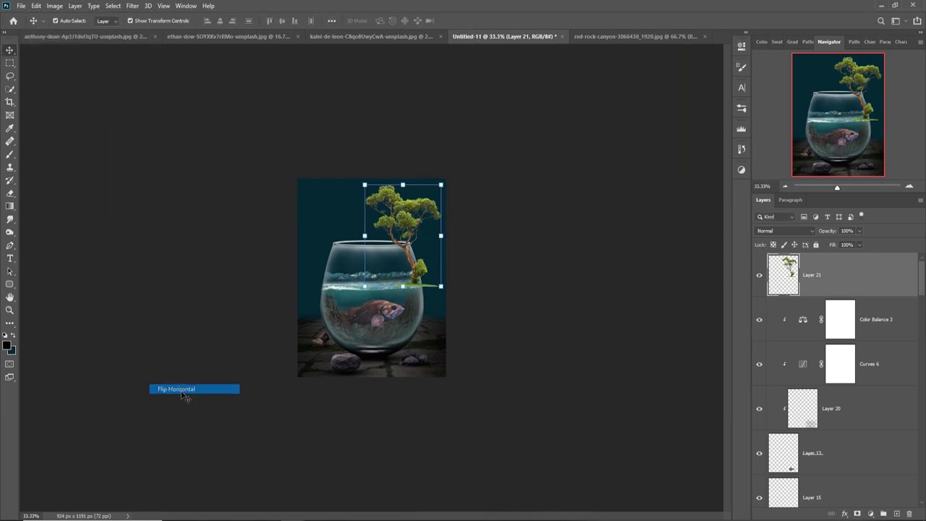
left_click(447, 186)
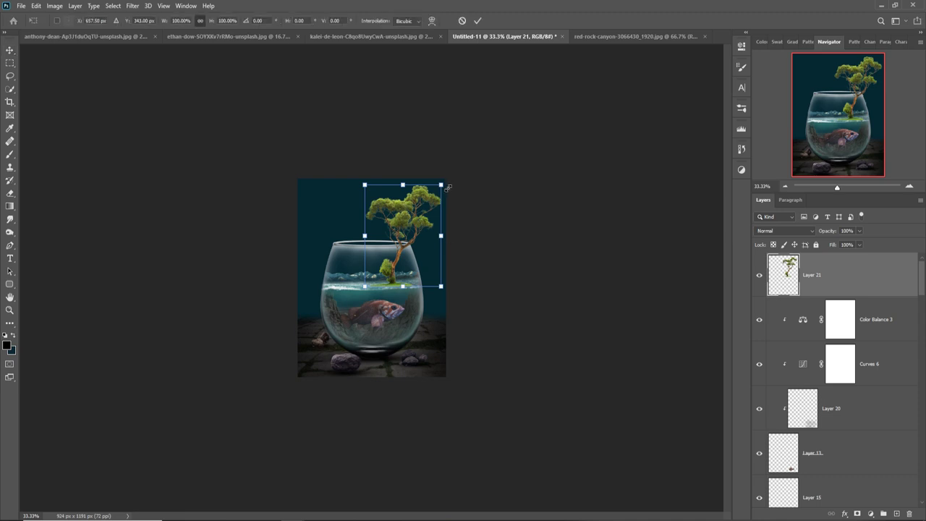
left_click_drag(443, 188, 440, 194)
left_click_drag(407, 232, 437, 232)
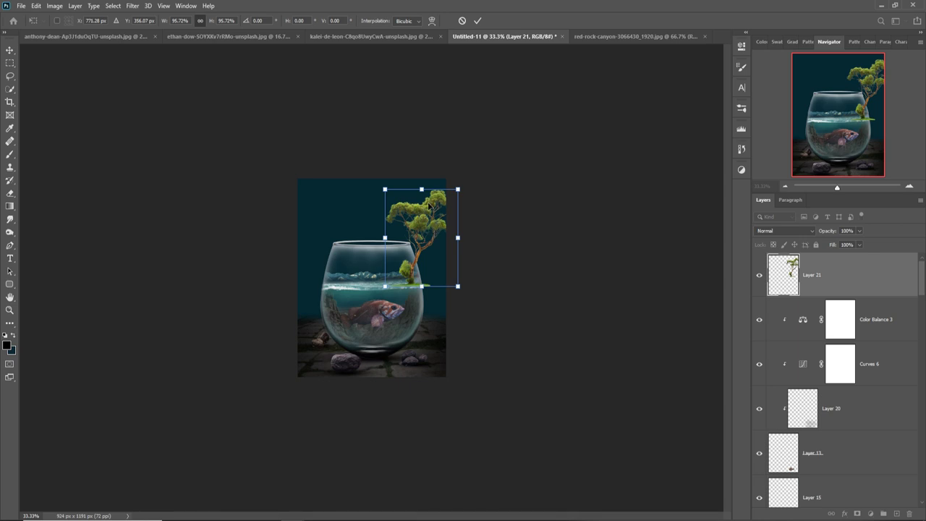
left_click(36, 6)
mouse_move(50, 234)
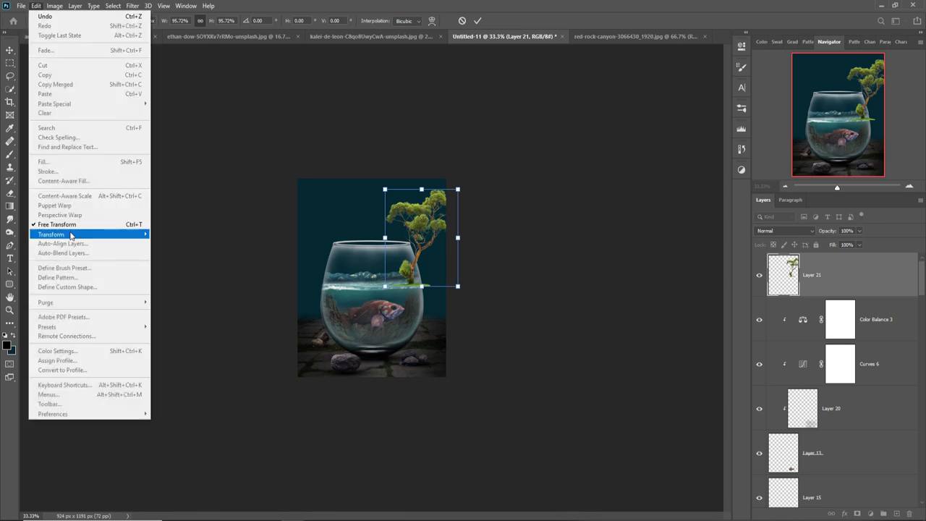
left_click(177, 396)
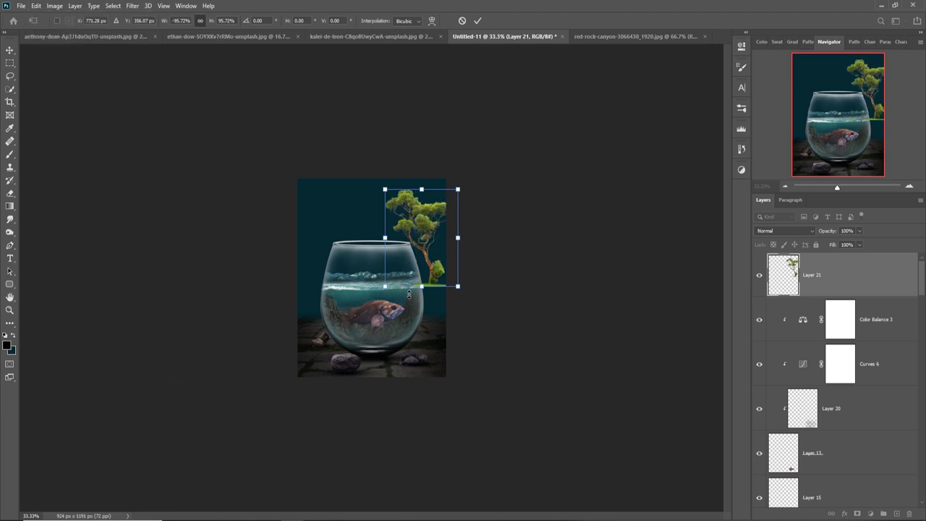
left_click_drag(431, 230, 415, 229)
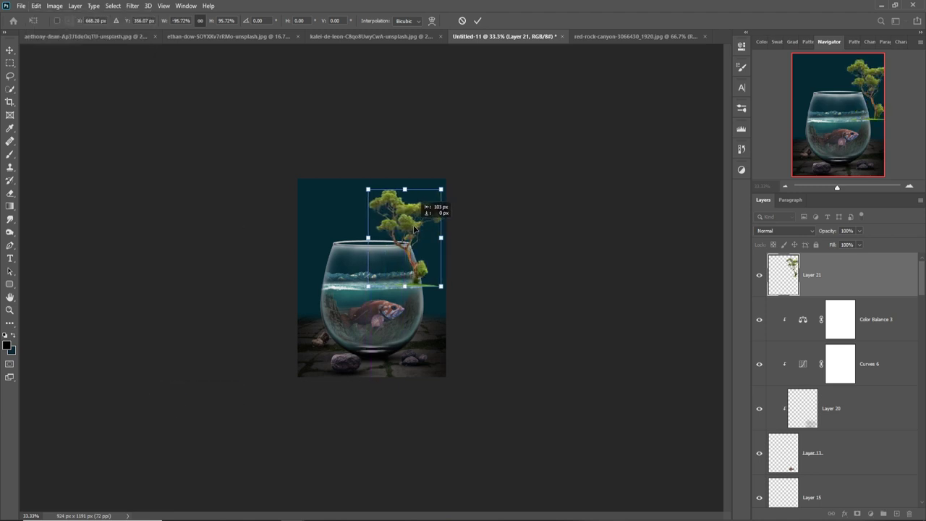
key("ctrl+z")
key("ctrl+z")
left_click(477, 20)
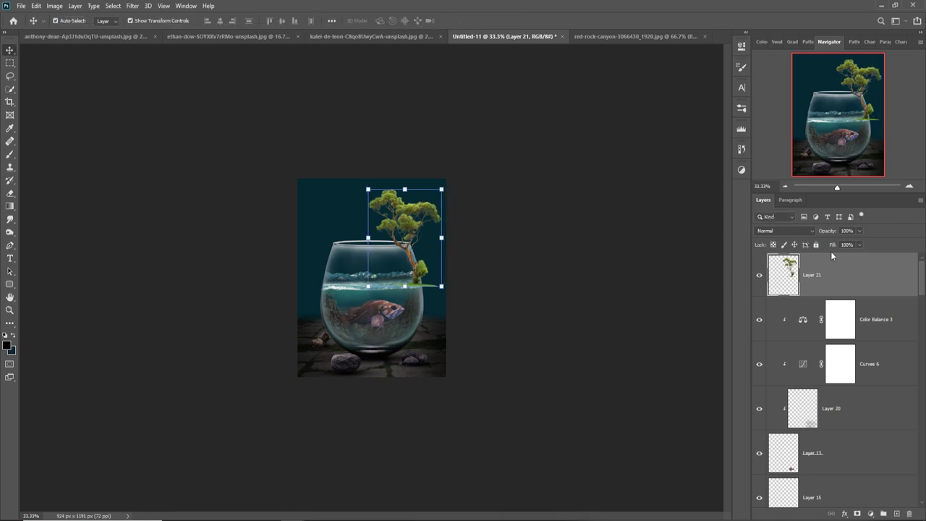
mouse_move(889, 292)
left_mouse_down()
mouse_move(795, 510)
mouse_move(887, 418)
left_mouse_up()
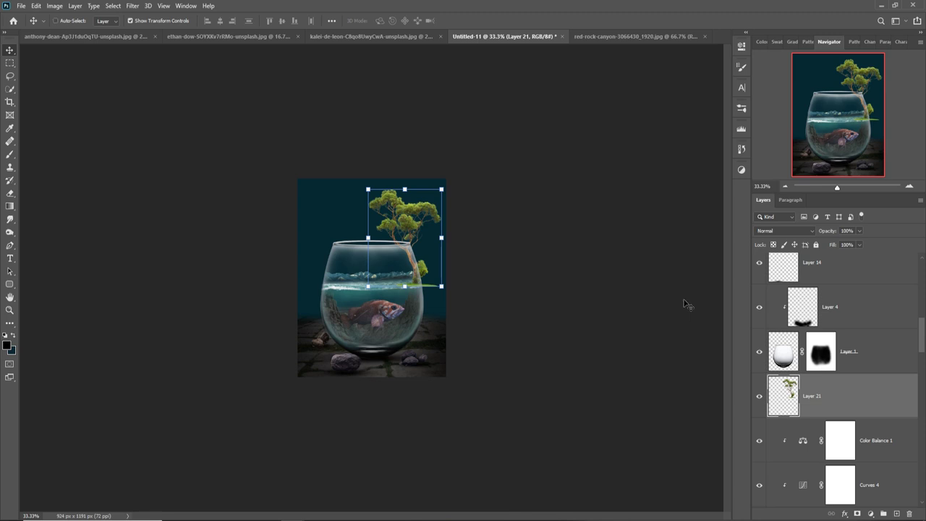
Mask the tree layer and paint out the foliage and grass right of the glass with a small 100% black brush
key("ctrl+plus")
key("ctrl+plus")
key("ctrl+plus")
key("ctrl+plus")
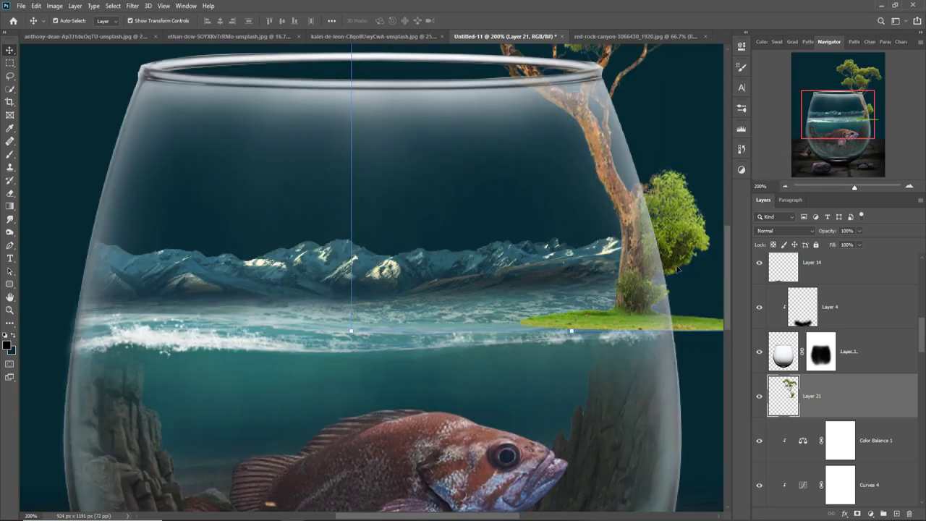
scroll(677, 269, "right", 5)
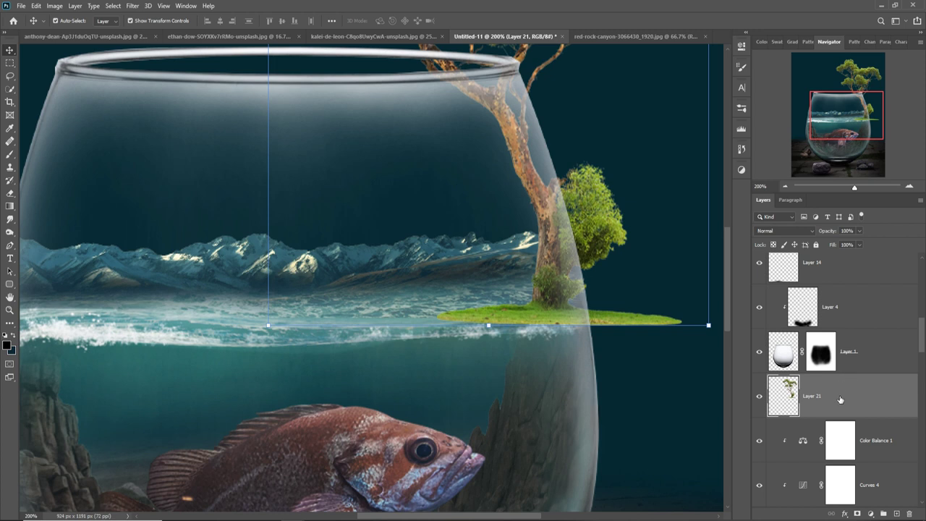
left_click(857, 513)
left_click(8, 156)
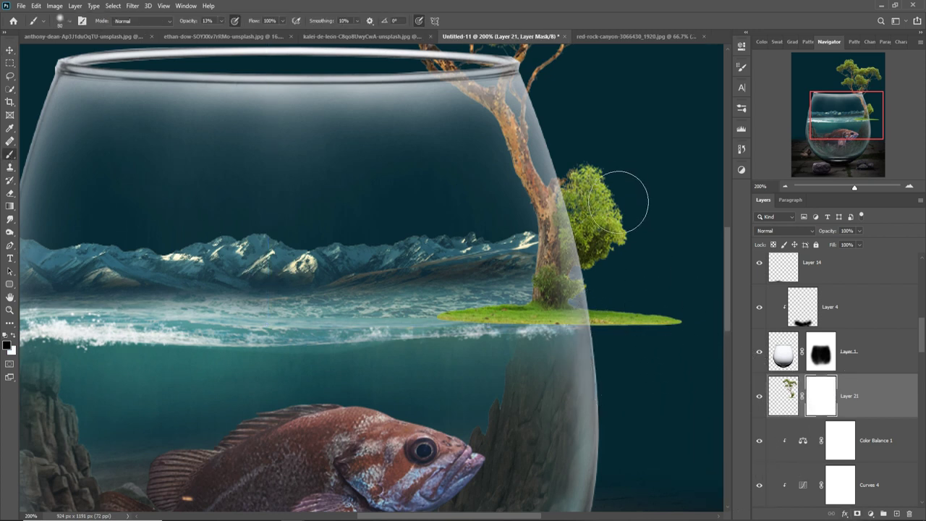
key("bracketleft")
key("bracketleft")
left_click(222, 21)
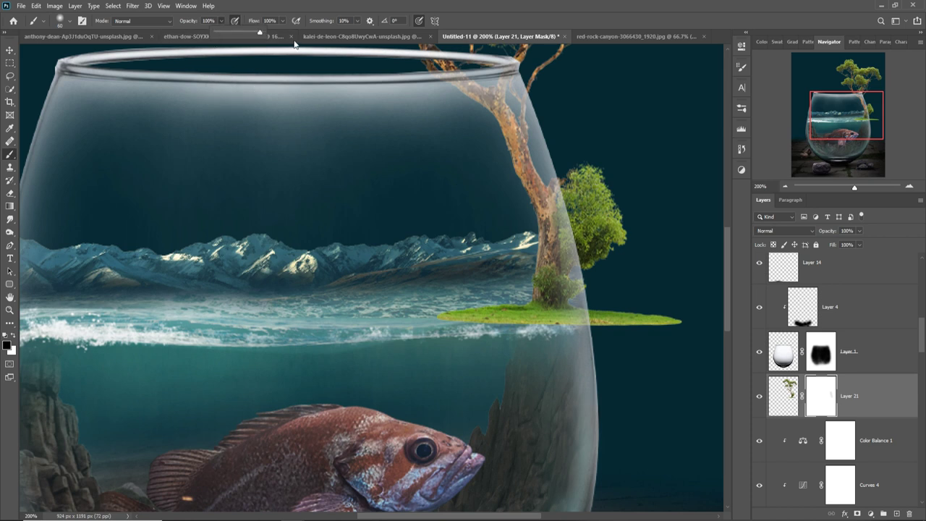
mouse_move(640, 203)
left_mouse_down()
mouse_move(627, 305)
mouse_move(613, 277)
left_mouse_up()
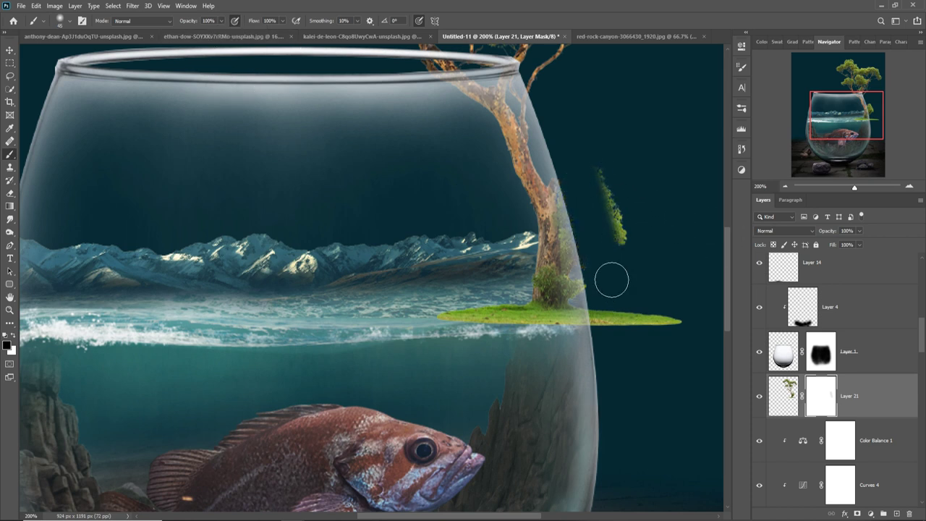
left_click_drag(600, 170, 651, 273)
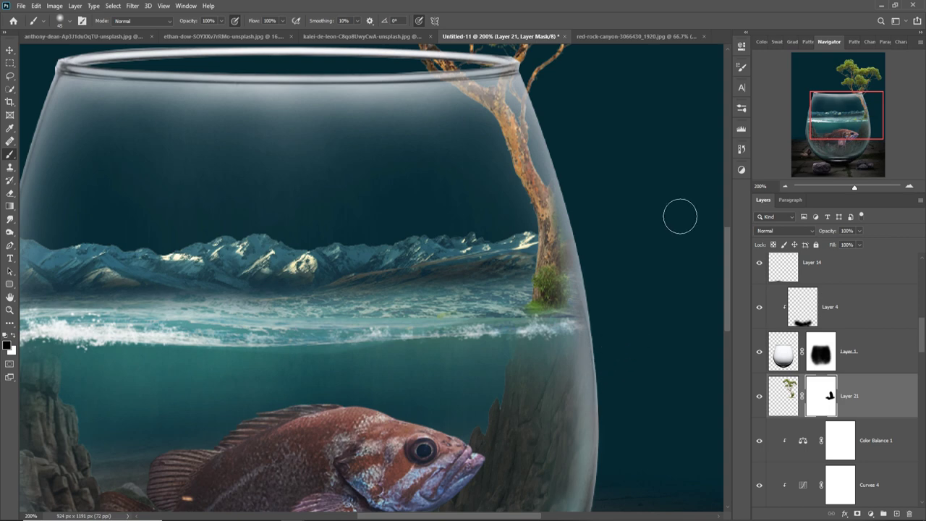
left_click_drag(604, 149, 609, 343)
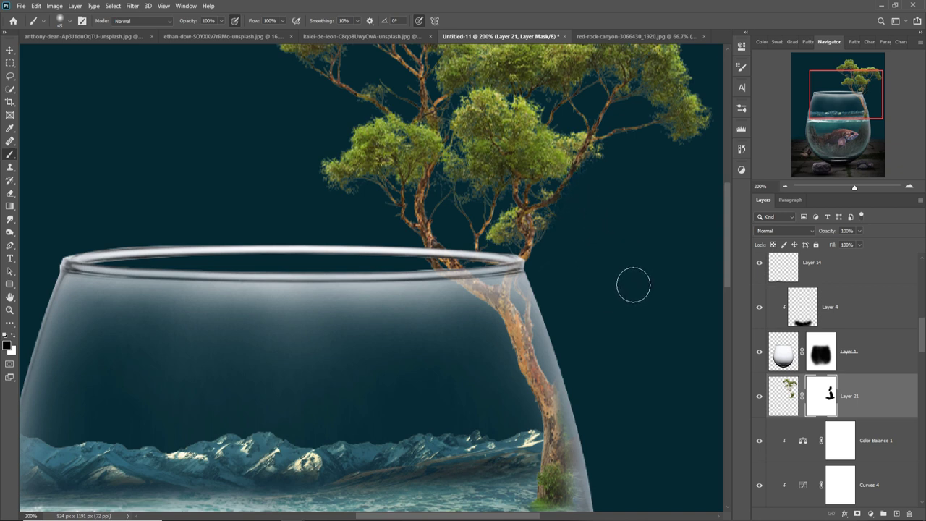
left_click(817, 356)
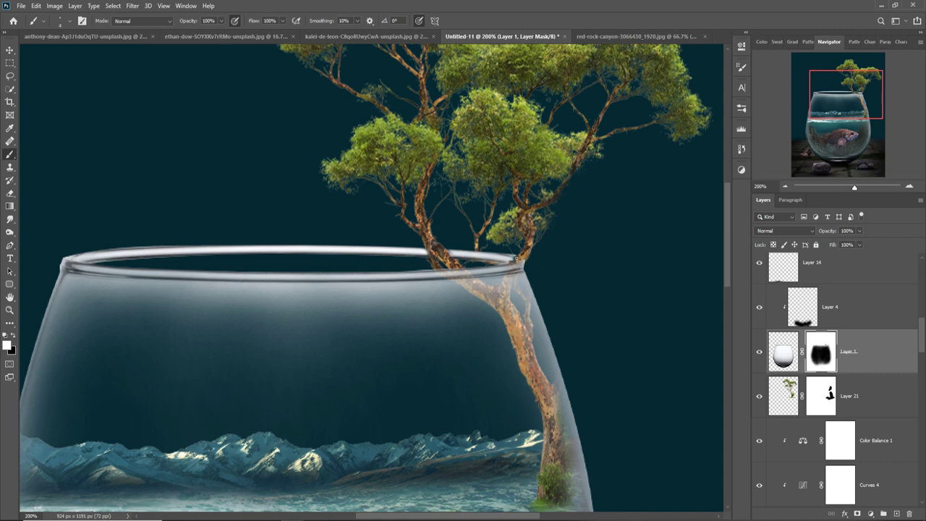
Add a Curves adjustment clipped to Layer 4
key("v")
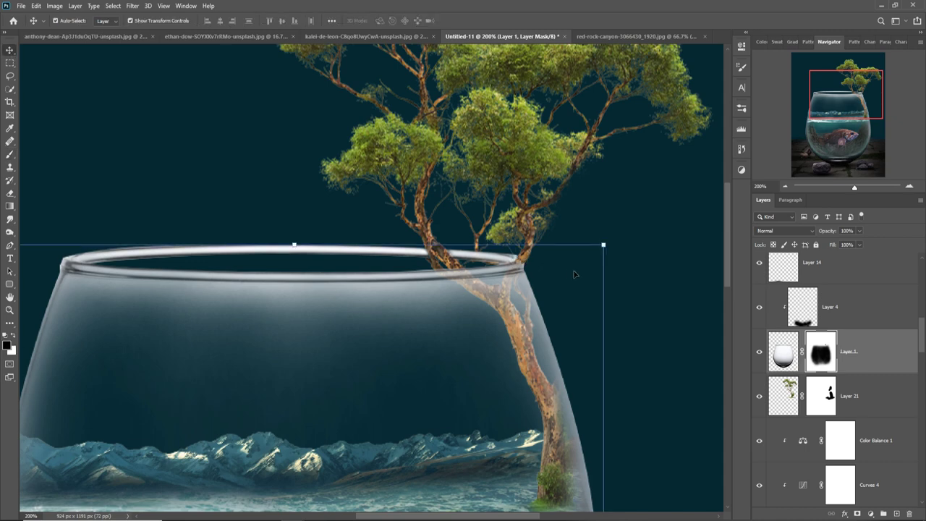
key("ctrl+minus")
key("ctrl+minus")
scroll(871, 415, "down", 2)
scroll(894, 278, "up", 2)
left_click(868, 351)
left_click(870, 512)
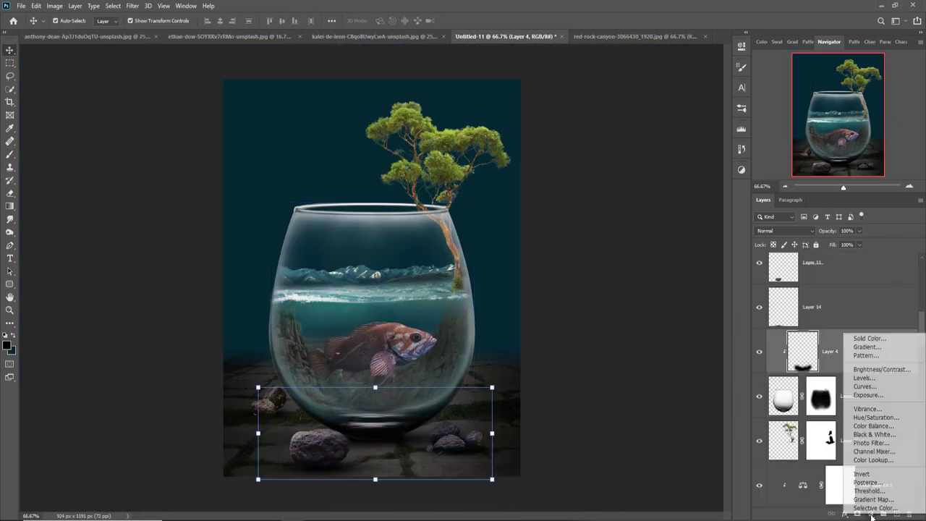
left_click(850, 383)
left_click_drag(683, 134, 683, 155)
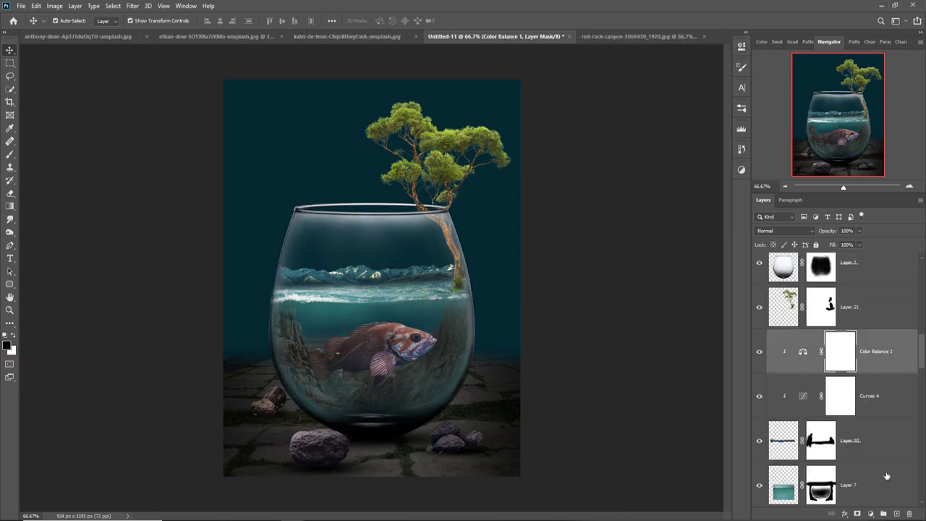
Add a new layer above Layer 10 and pick a water bubble brush preset
left_click(887, 475)
left_click(896, 512)
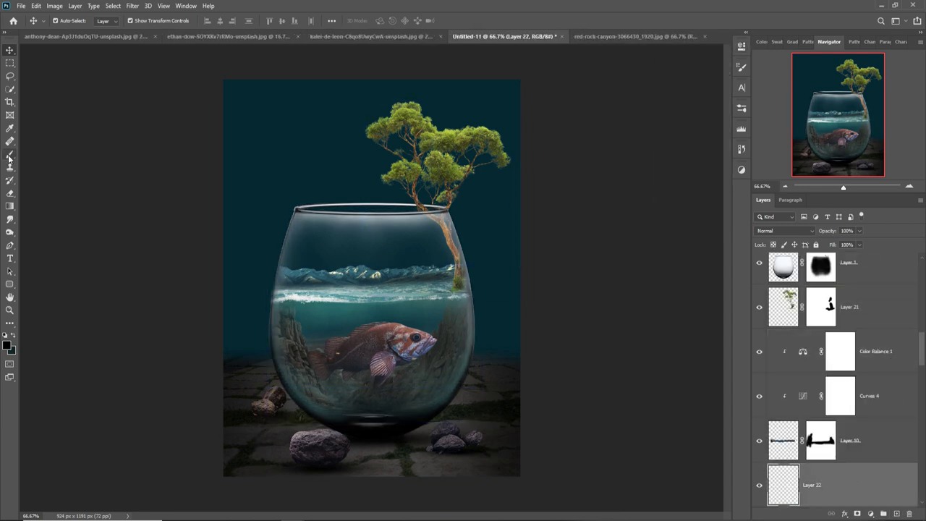
key("b")
left_click(64, 21)
scroll(20, 171, "down", 3)
scroll(20, 171, "down", 3)
left_click(20, 170)
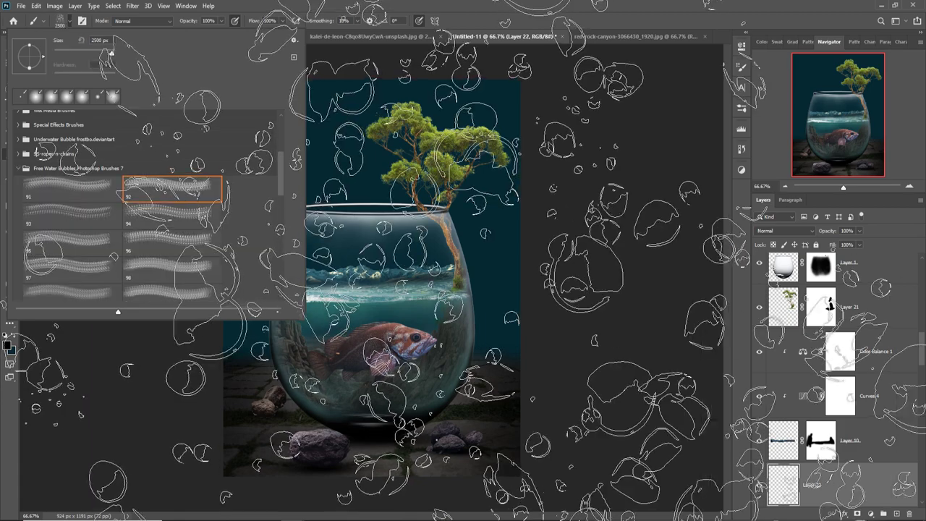
left_click(73, 186)
key("Return")
Set the foreground colour to white and paint bubbles beside the fish
left_click(64, 20)
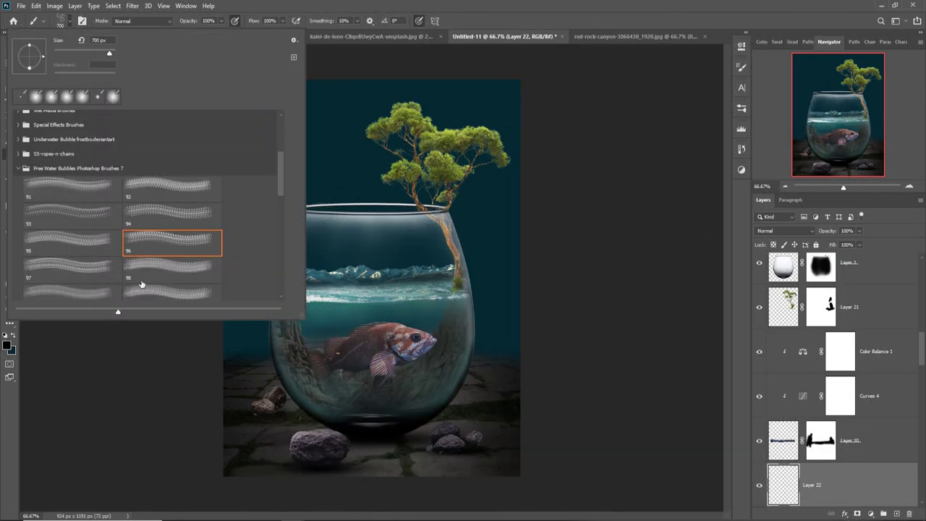
key("Escape")
left_click(7, 345)
left_click(475, 263)
key("Return")
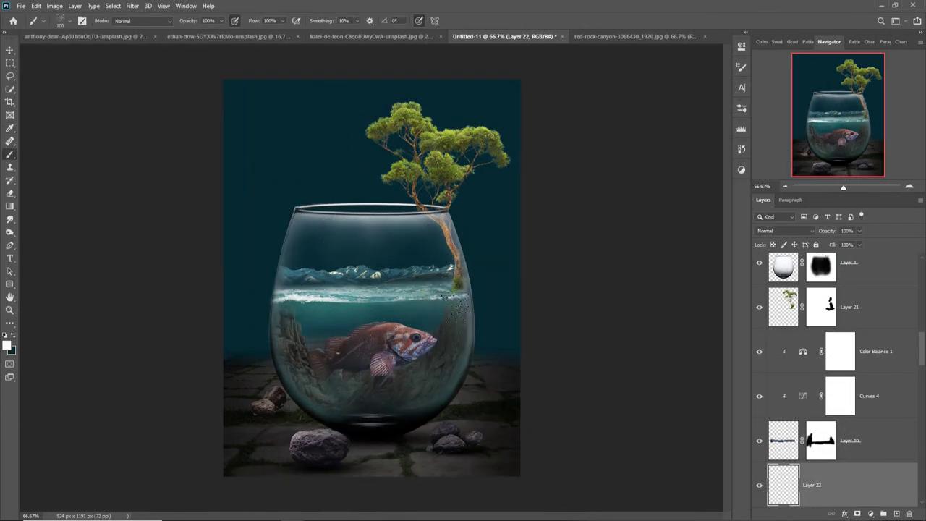
left_click(459, 350)
Paint more bubbles beside the fish and add a mask to the bubble layer
left_click(64, 21)
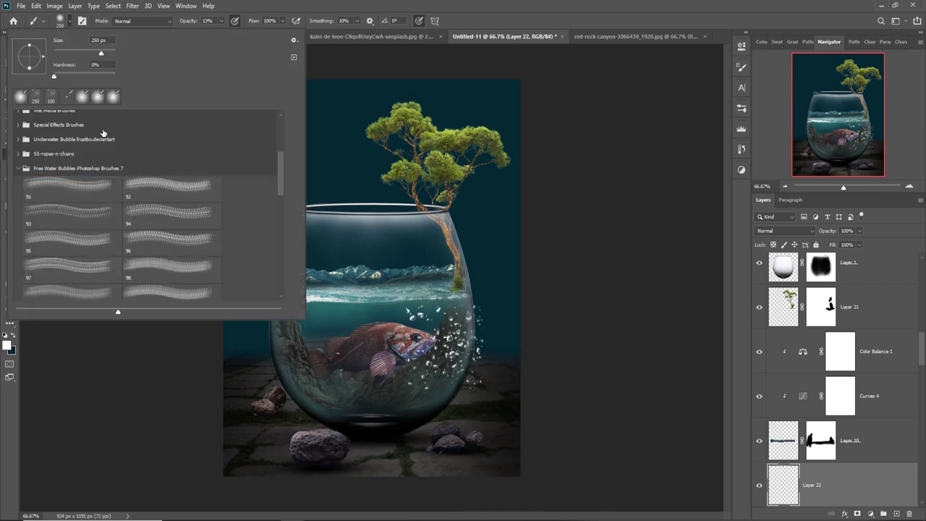
left_click(20, 96)
key("Return")
key("1")
key("3")
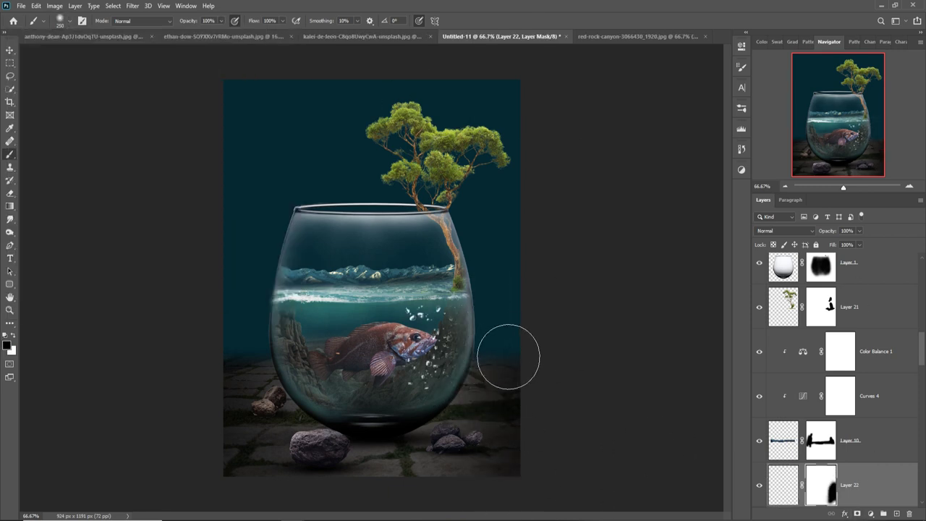
Pick a soft round brush for painting on the mask
left_click(64, 20)
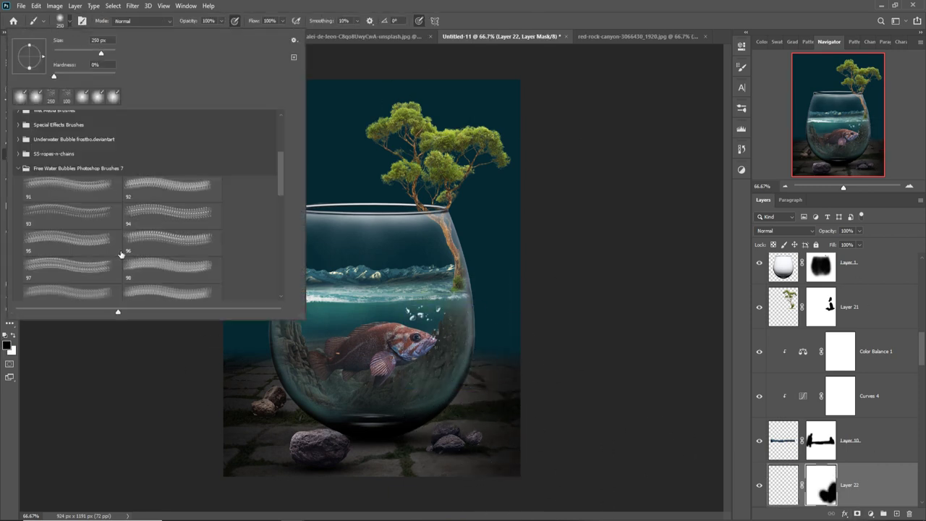
left_click(72, 275)
scroll(120, 189, "up", 1)
scroll(120, 190, "down", 3)
scroll(120, 190, "up", 3)
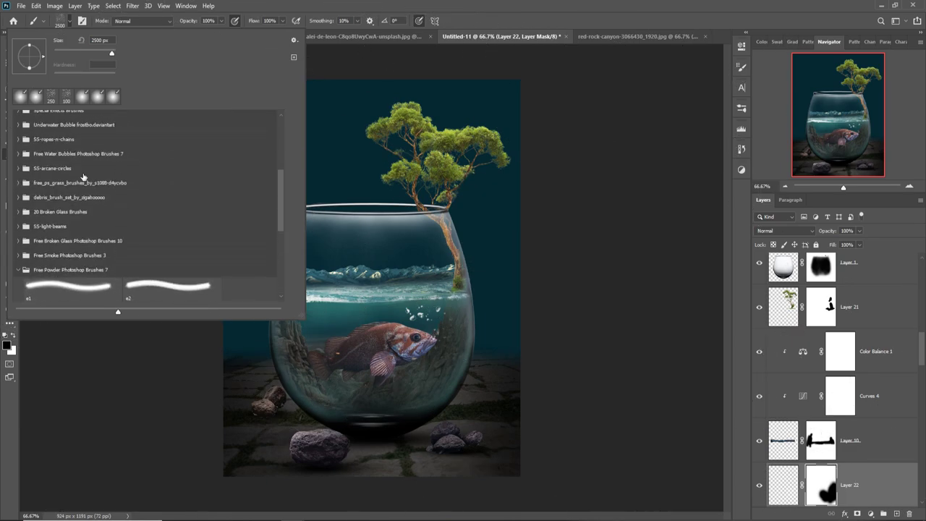
scroll(119, 189, "down", 3)
left_click(72, 227)
Paint more bubbles in the lower glass on a new layer, masking out those below the bowl
left_click(412, 443)
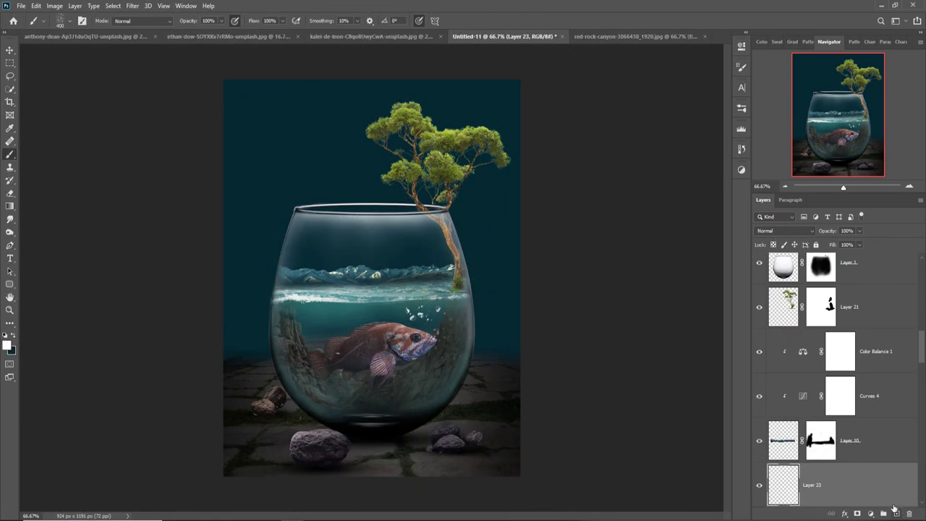
left_click(63, 20)
key("Return")
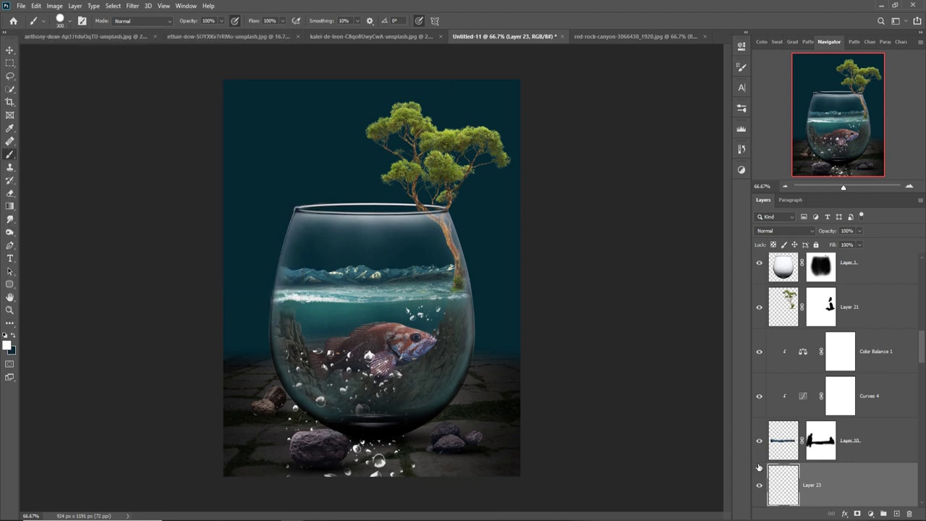
left_click(857, 513)
key("x")
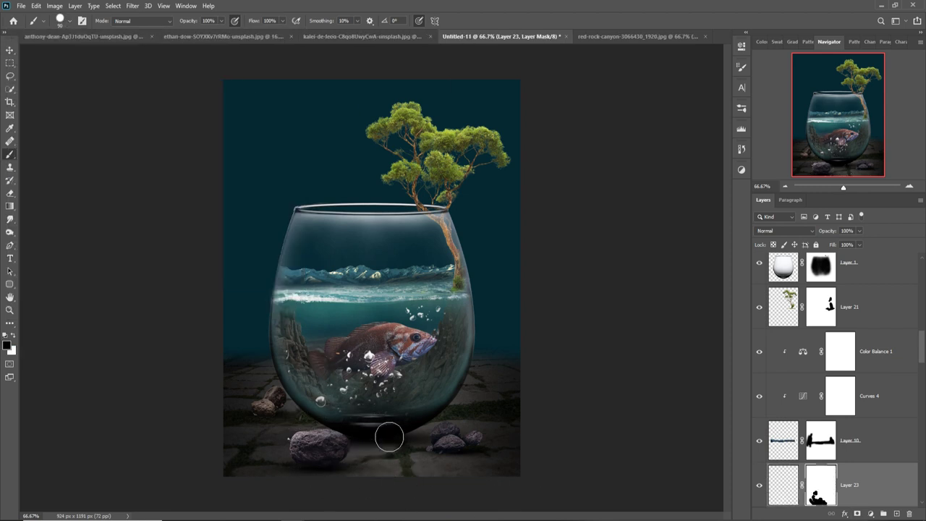
key("v")
scroll(877, 445, "down", 3)
scroll(877, 444, "down", 3)
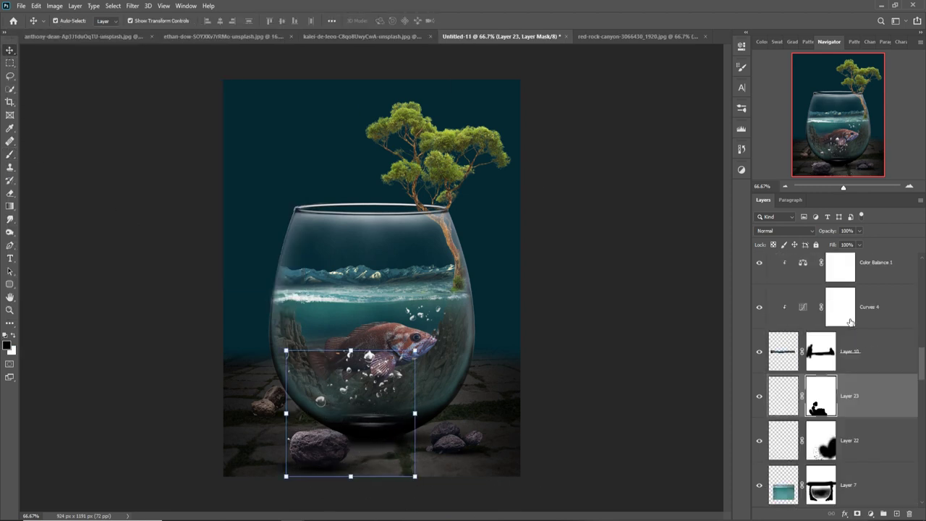
scroll(877, 444, "down", 3)
Sample the backdrop teal and paint a soft teal glow behind the glass on a new layer
left_click(877, 444)
key("ctrl+shift+alt+n")
key("i")
left_click(8, 346)
left_click(592, 337)
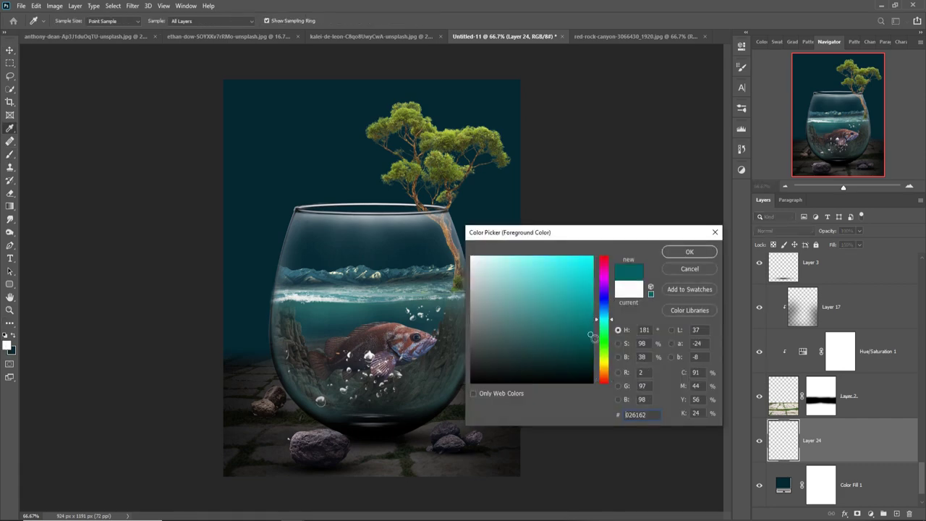
left_click(689, 251)
key("b")
left_click(357, 214)
key("ctrl+z")
left_click(60, 20)
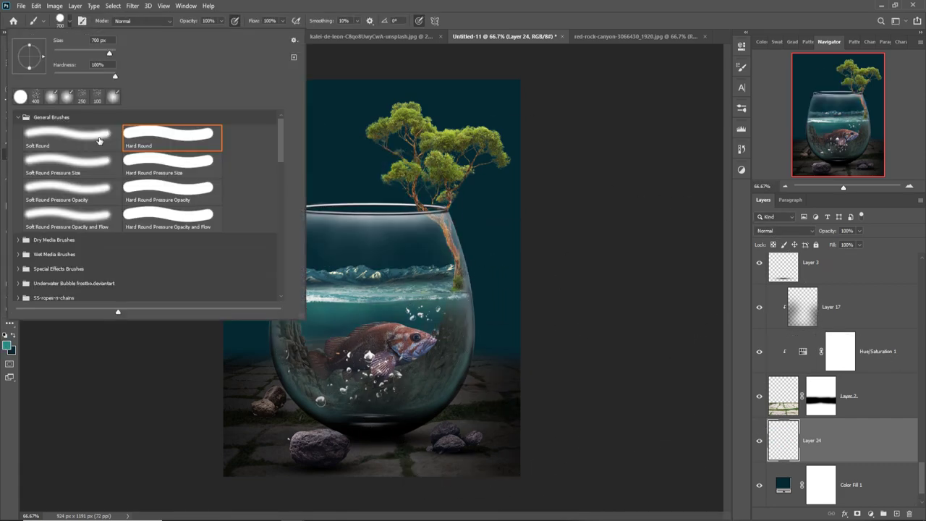
left_click(362, 217)
Add a Color Balance adjustment to the tree layer
key("v")
scroll(868, 361, "up", 10)
left_click(868, 274)
left_click(871, 513)
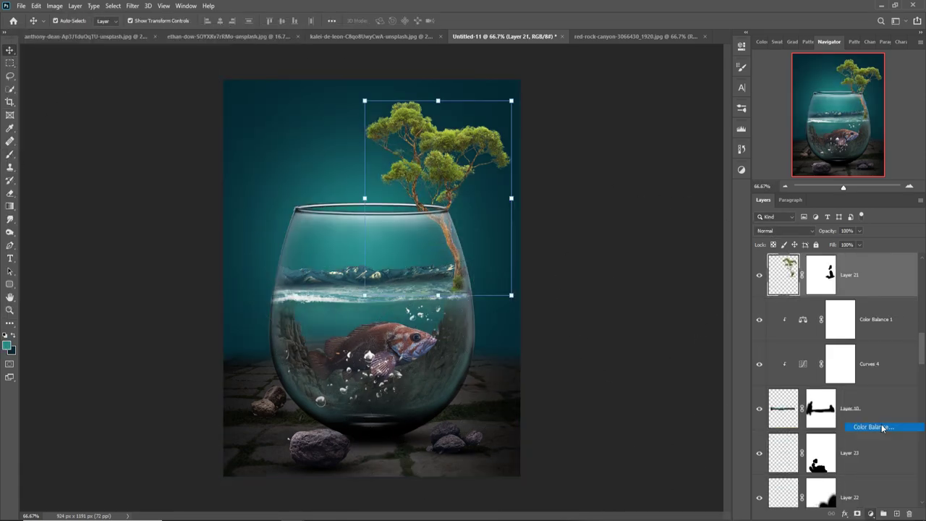
left_click(864, 427)
left_click_drag(645, 95, 643, 100)
Darken the tree with a Curves adjustment
left_click(868, 319)
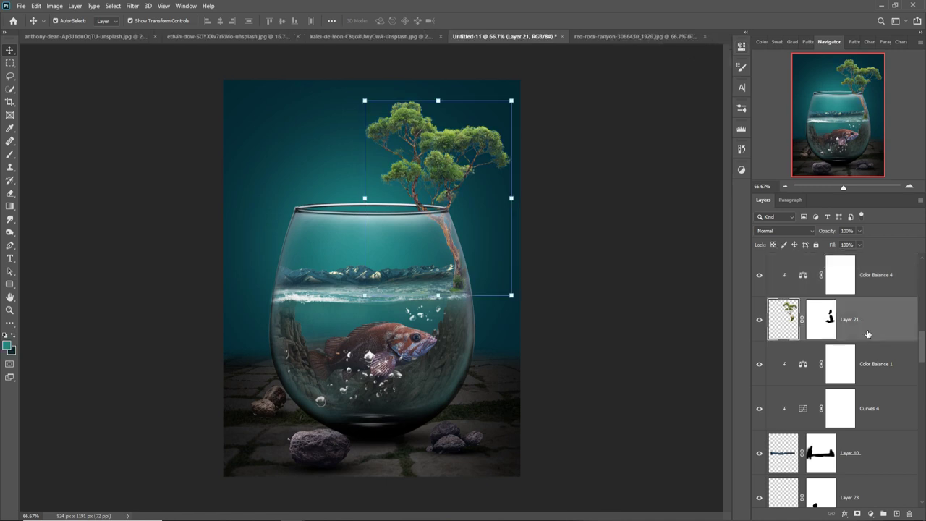
left_click(871, 513)
left_click(863, 361)
left_click_drag(667, 148, 679, 155)
left_click(714, 43)
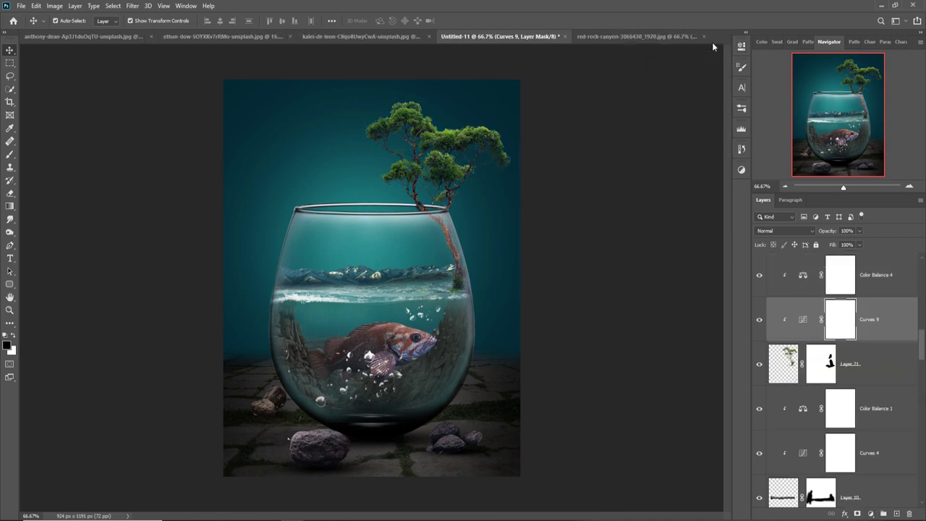
Add a new glow layer set to Overlay blending
scroll(868, 405, "down", 3)
scroll(868, 419, "down", 3)
scroll(872, 448, "down", 3)
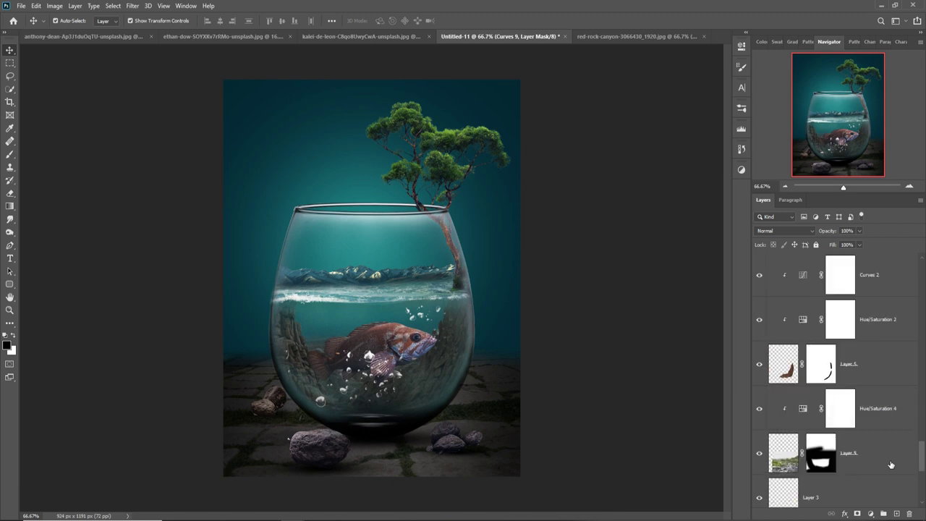
scroll(879, 497, "down", 3)
left_click(896, 512)
key("b")
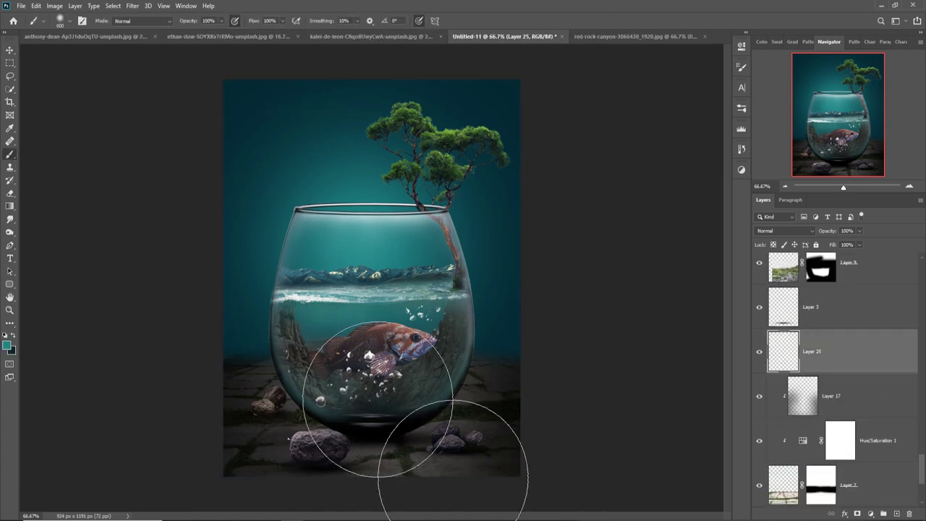
left_click(784, 230)
left_click(766, 351)
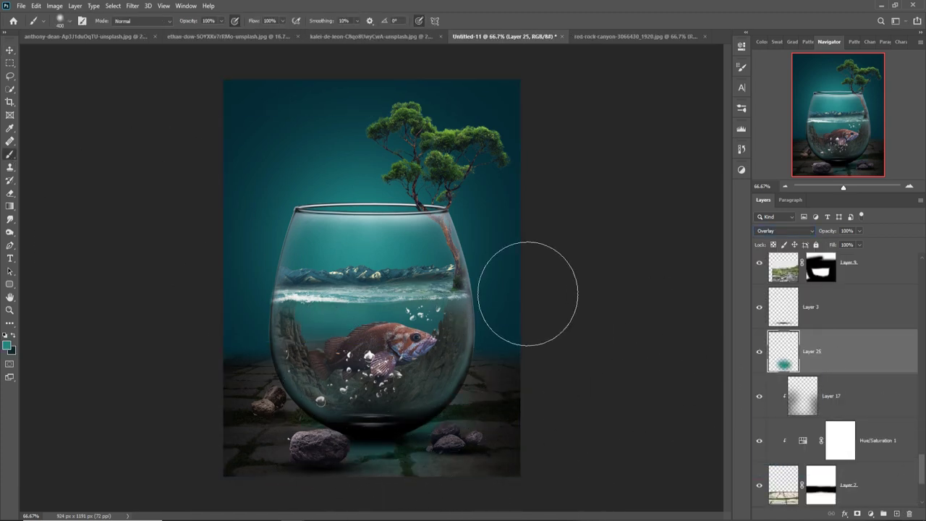
Add a teal solid colour fill in Linear Dodge (Add), limited to the darker underlying areas
right_click(871, 351)
left_click(784, 230)
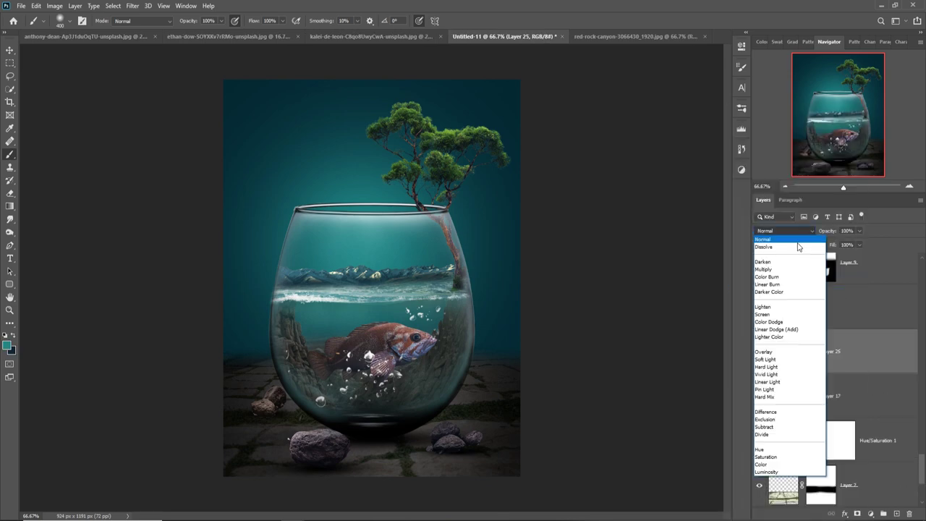
left_click(883, 512)
left_click(816, 302)
left_click(692, 251)
right_click(847, 350)
left_click(806, 156)
left_click_drag(599, 470, 642, 471)
key("Return")
Invert the fill's mask and paint the teal glow onto the pavement beneath the bowl
key("ctrl+i")
key("b")
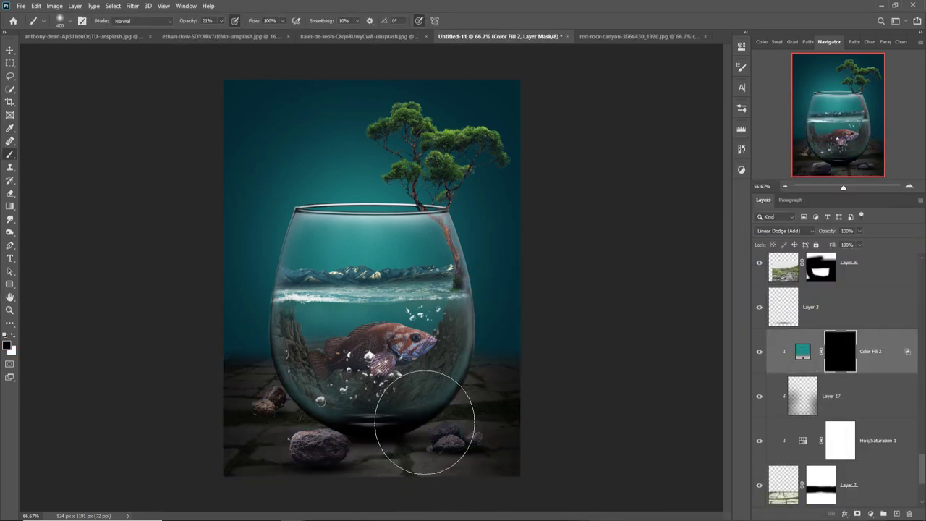
mouse_move(424, 422)
left_mouse_down()
mouse_move(393, 475)
mouse_move(372, 486)
left_mouse_up()
left_click(802, 395)
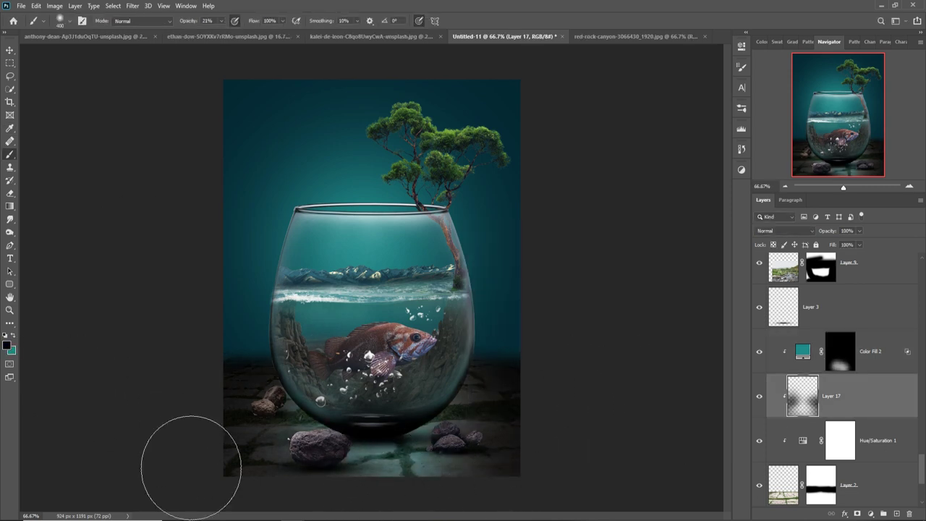
Darken the areas left and right of the bowl on new layers
left_click(891, 369)
left_click(896, 512)
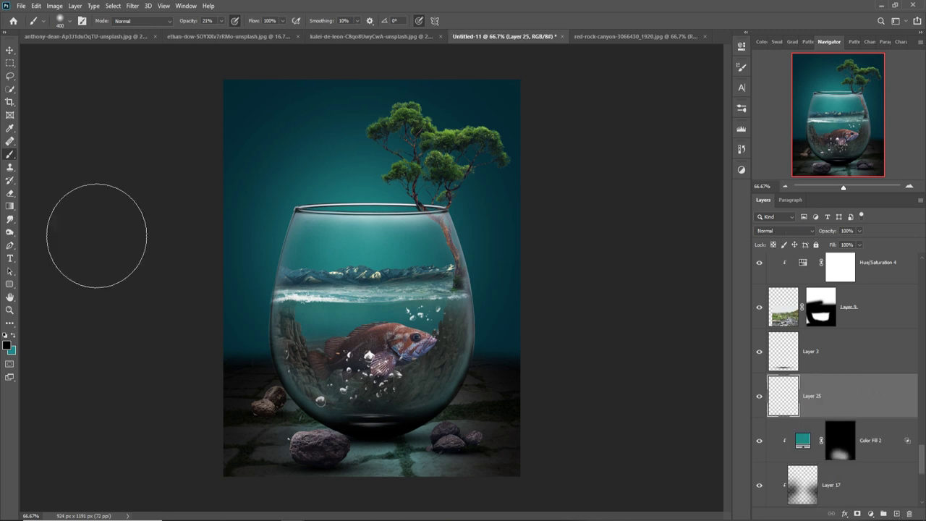
key("x")
key("bracketright")
left_click(463, 347)
left_click(282, 344)
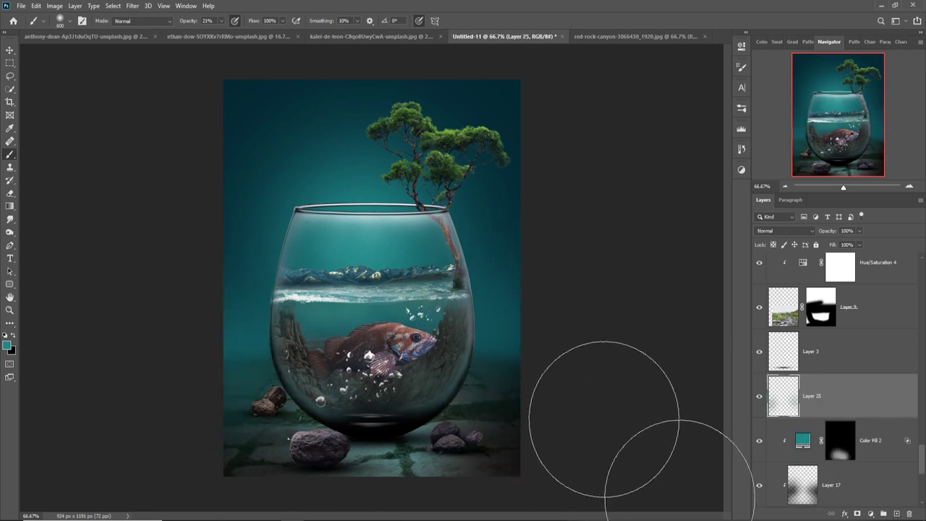
key("ctrl+shift+alt+n")
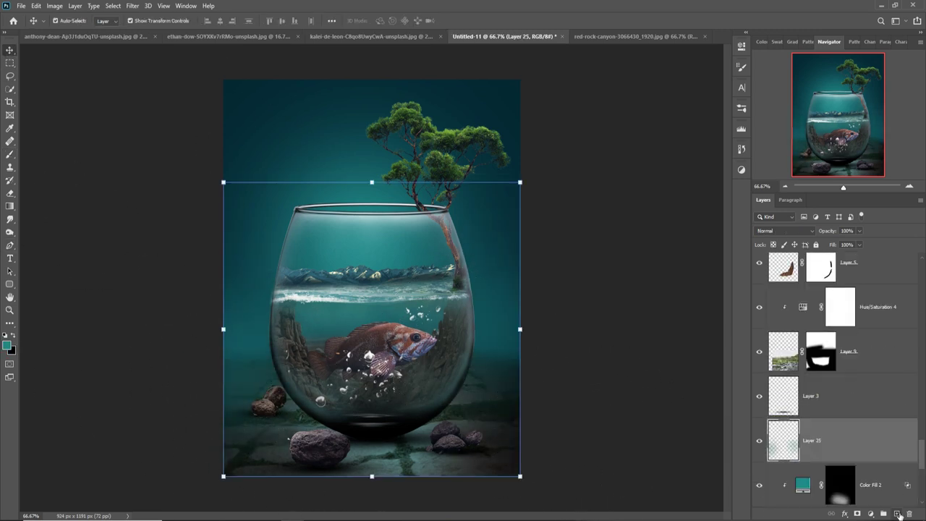
key("bracketright")
left_click(5, 345)
left_click(682, 250)
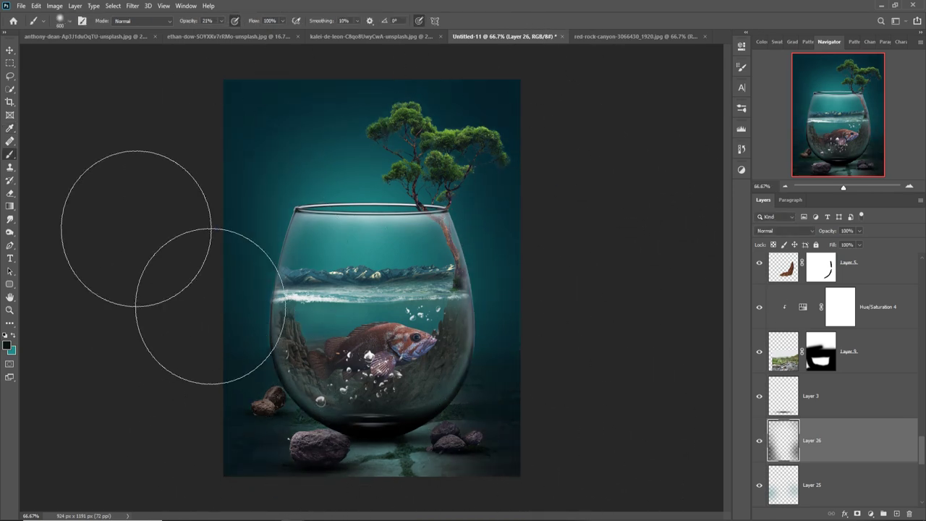
Add a Curves adjustment above the teal water layer
key("v")
scroll(856, 401, "up", 3)
scroll(856, 401, "down", 5)
left_click(868, 352)
left_click(870, 513)
left_click(826, 352)
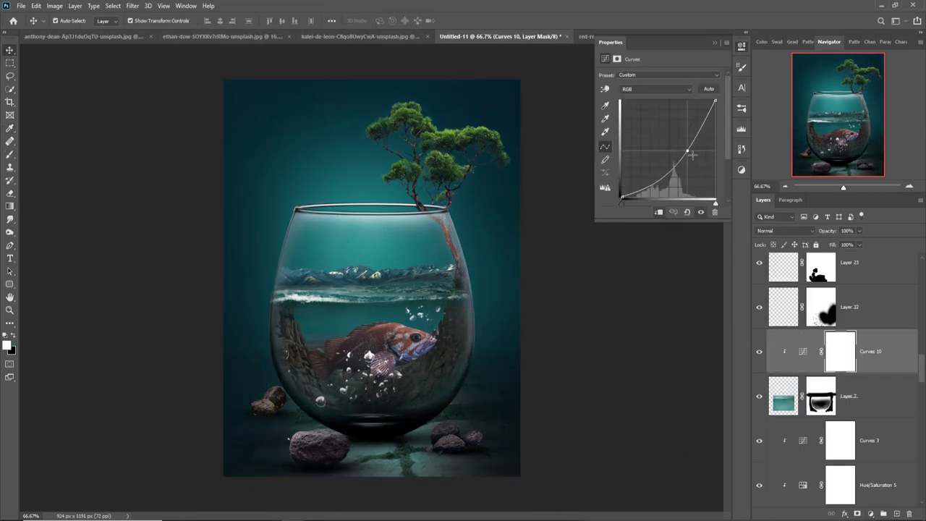
Darken the teal water with the curve and tweak the fish's Hue/Saturation 5
left_click_drag(668, 150, 682, 156)
left_click(477, 319)
scroll(832, 362, "down", 2)
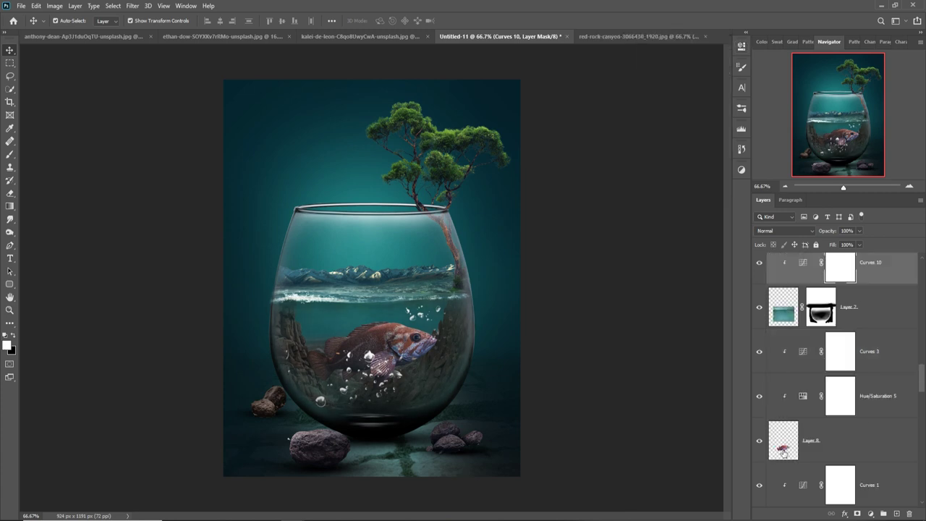
left_click(839, 395)
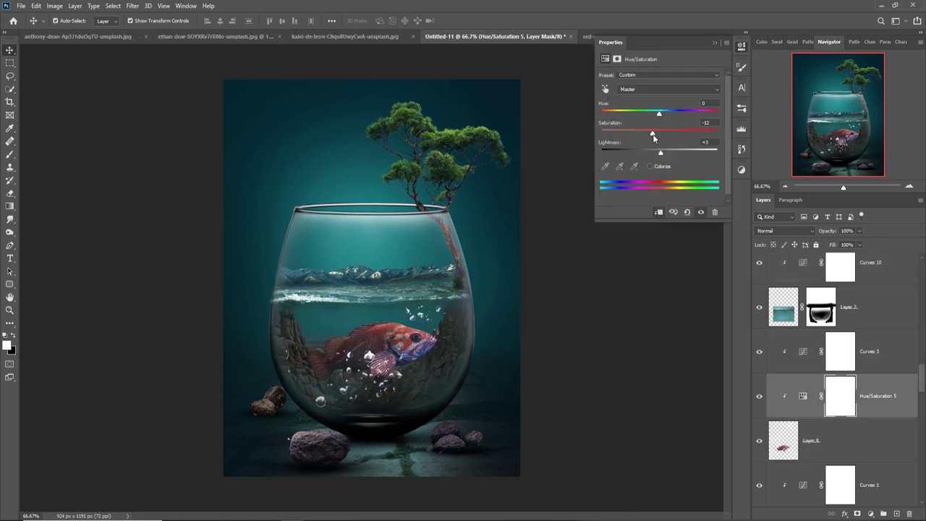
left_click(715, 44)
Add a clipped Color Balance to the fish with Midtones Cyan-Red at -35
scroll(839, 376, "up", 4)
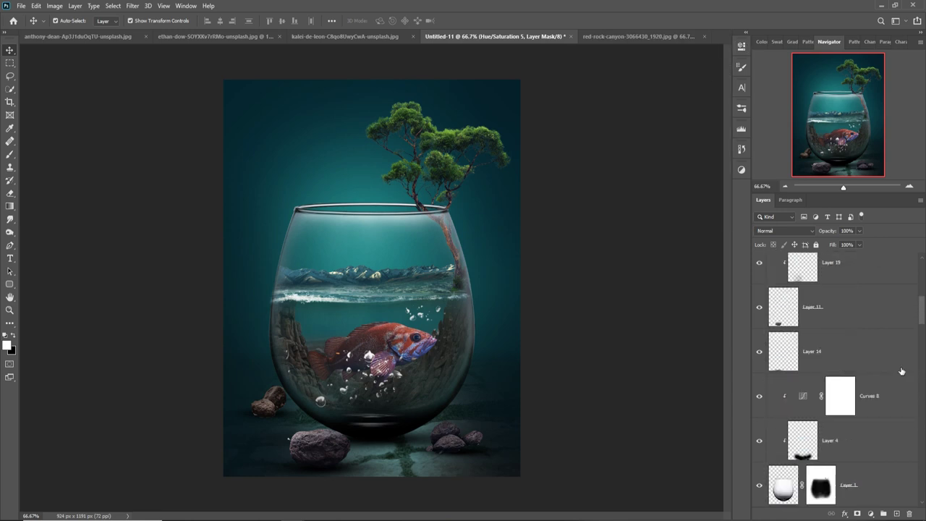
scroll(839, 376, "up", 3)
left_click(828, 328)
scroll(828, 327, "down", 3)
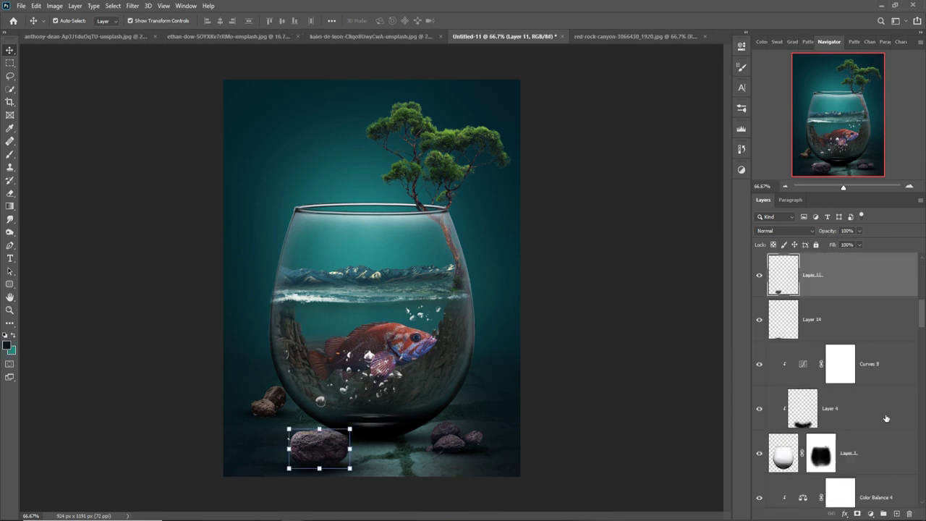
left_click(828, 328)
left_click(870, 512)
left_click(886, 413)
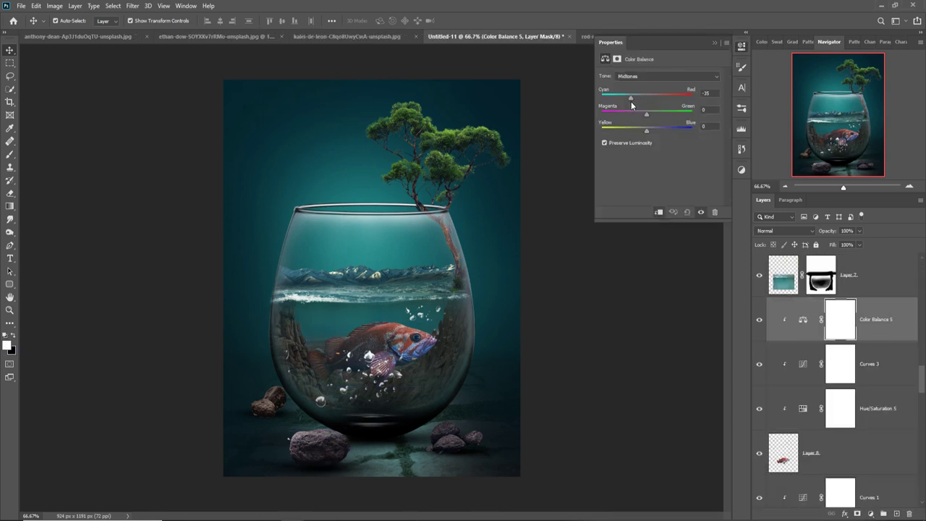
left_click(714, 43)
scroll(837, 329, "down", 5)
left_click(839, 275)
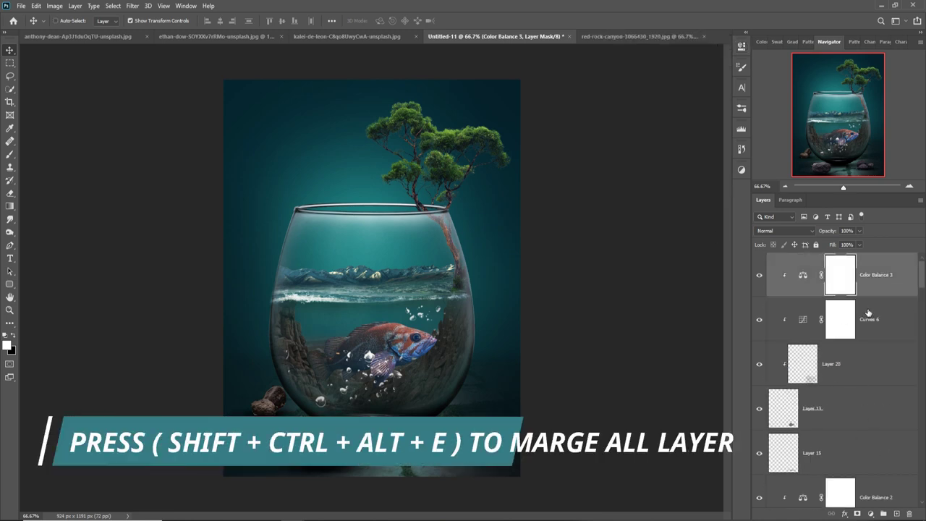
Merge all visible layers into Layer 27 and convert it to a smart object
key("ctrl+shift+alt+e")
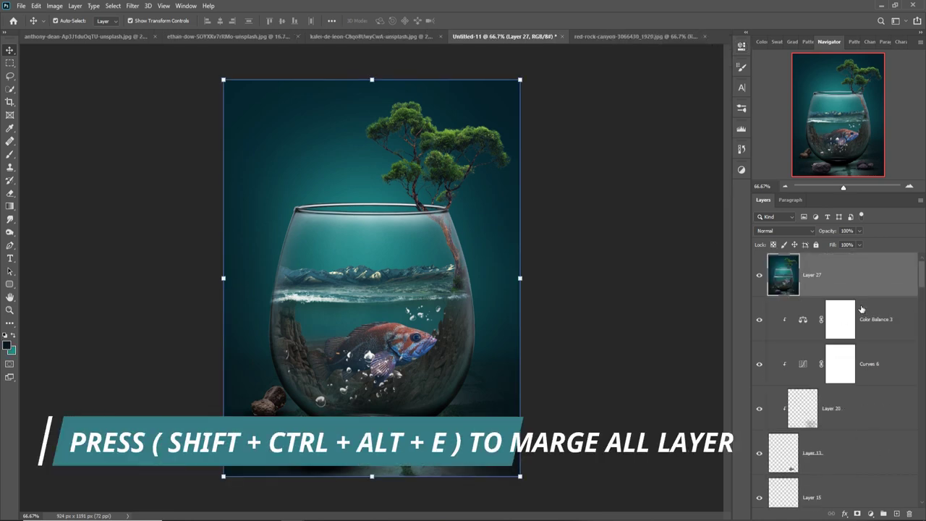
right_click(861, 286)
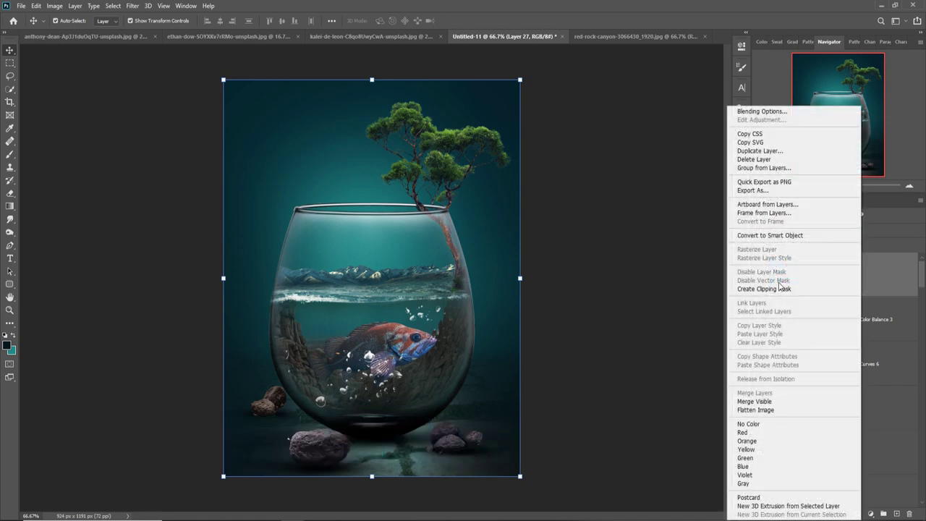
left_click(773, 235)
Apply a Camera Raw filter with Contrast +9 and Clarity +10
left_click(133, 6)
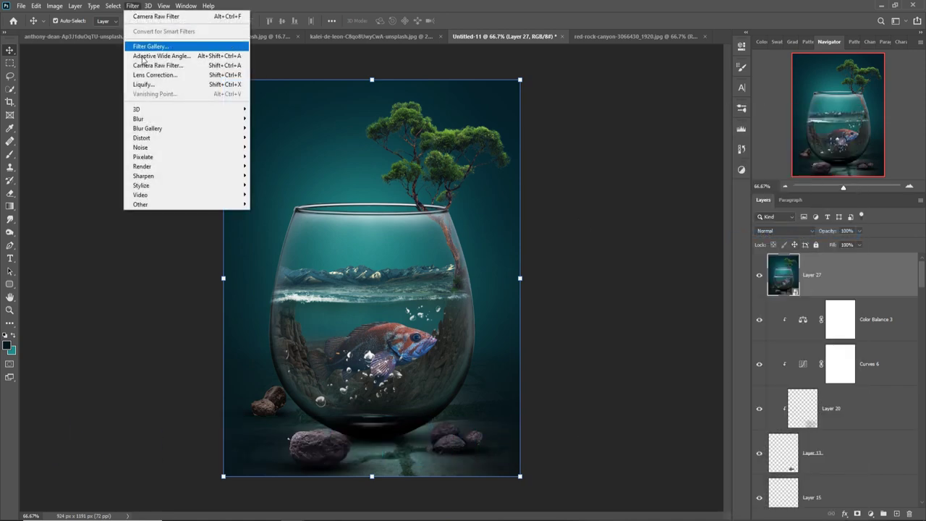
left_click(156, 65)
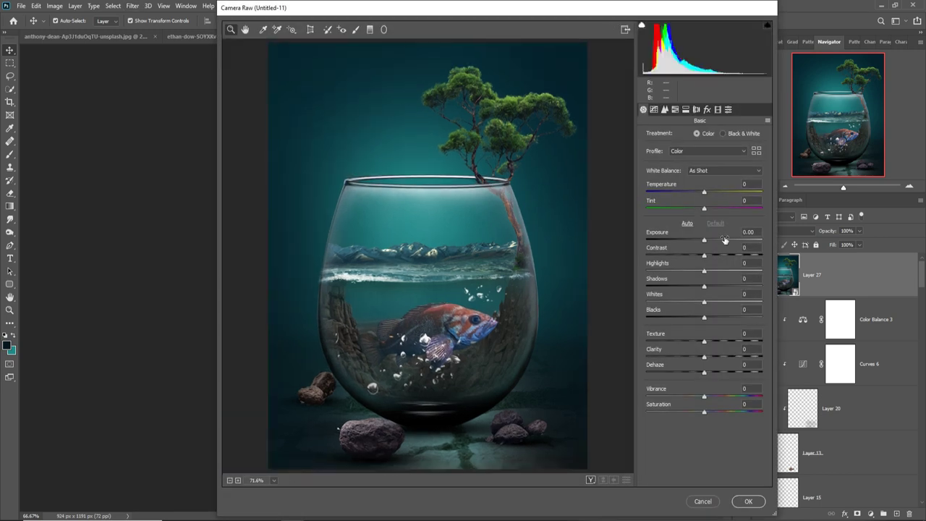
left_click_drag(705, 260, 710, 261)
left_click_drag(704, 357, 710, 357)
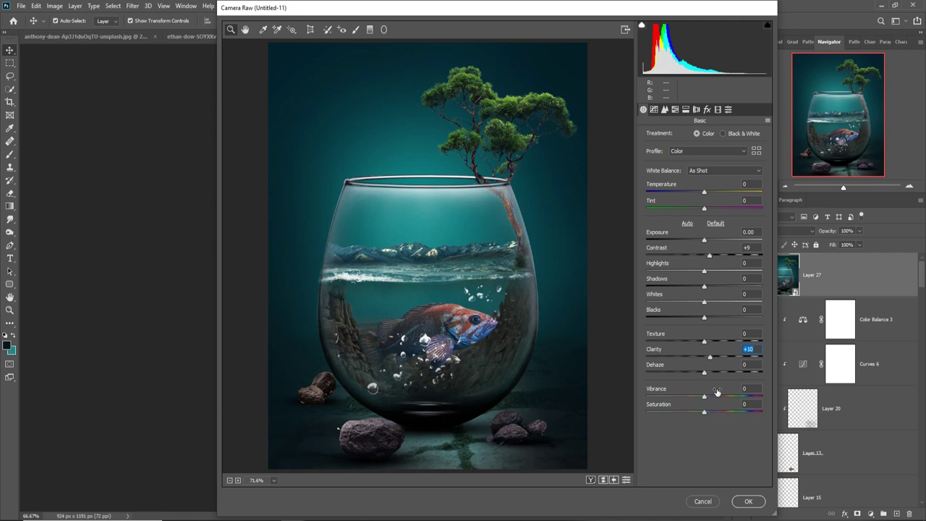
left_click(747, 501)
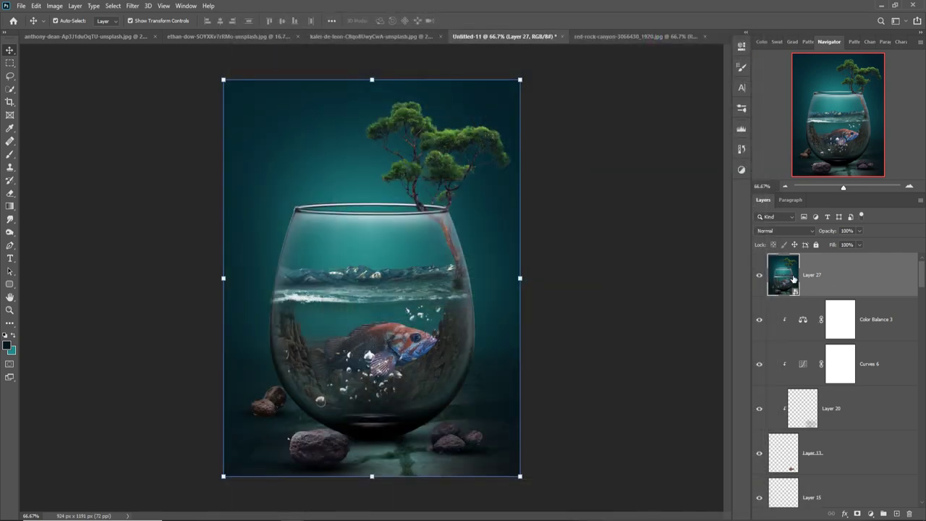
Add a Hue/Saturation adjustment clipped to Layer 27 and zoom in on the fish
left_click(870, 513)
left_click(877, 414)
left_click(658, 212)
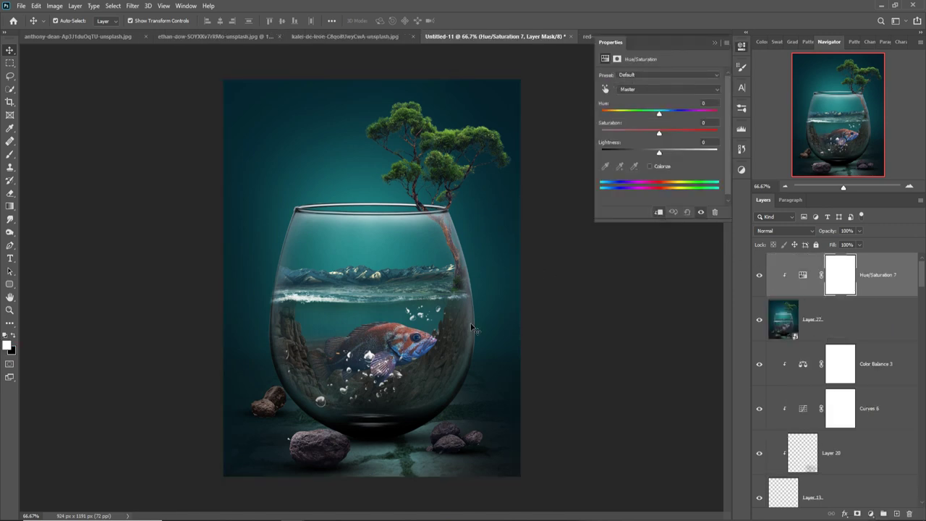
left_click(604, 88)
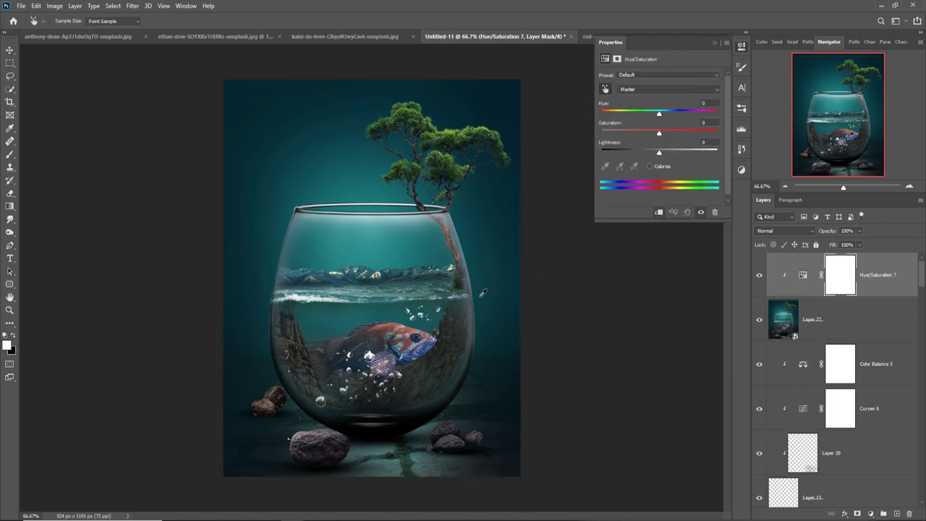
scroll(482, 292, "up", 5)
left_click_drag(471, 352, 436, 177)
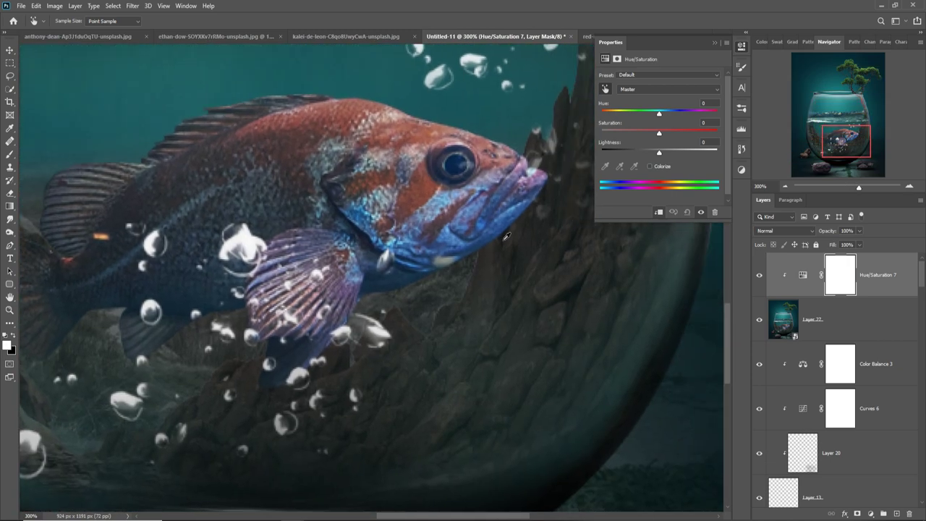
Set Blues saturation to -100 and Cyans to -20 on the fish's face
left_click_drag(502, 232, 434, 254)
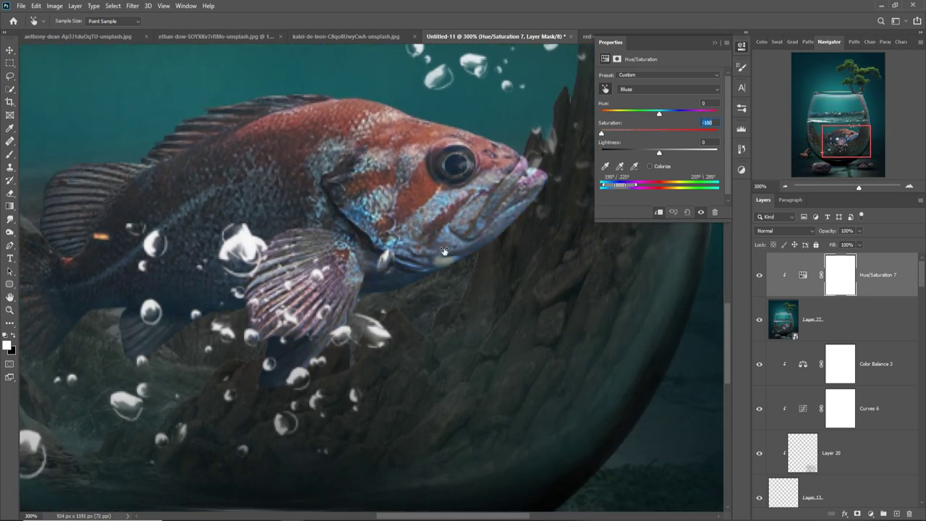
left_click(399, 286)
mouse_move(366, 215)
left_mouse_down()
mouse_move(358, 217)
mouse_move(384, 216)
left_mouse_up()
left_click(708, 43)
scroll(676, 289, "up", 3)
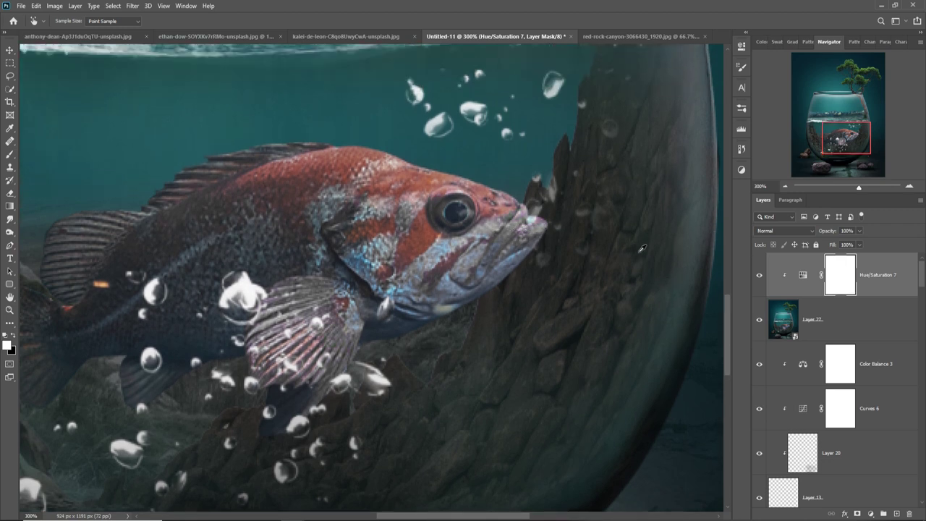
key("ctrl+minus")
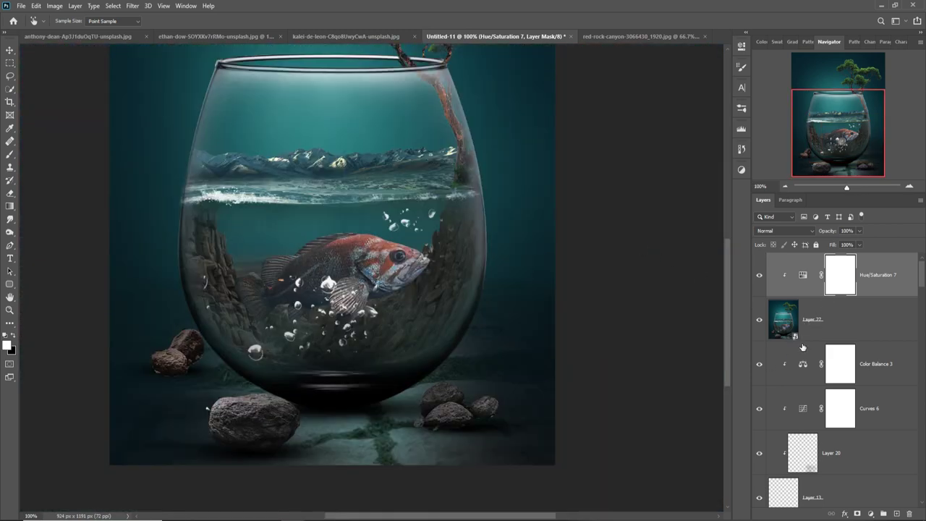
key("v")
left_click(882, 290)
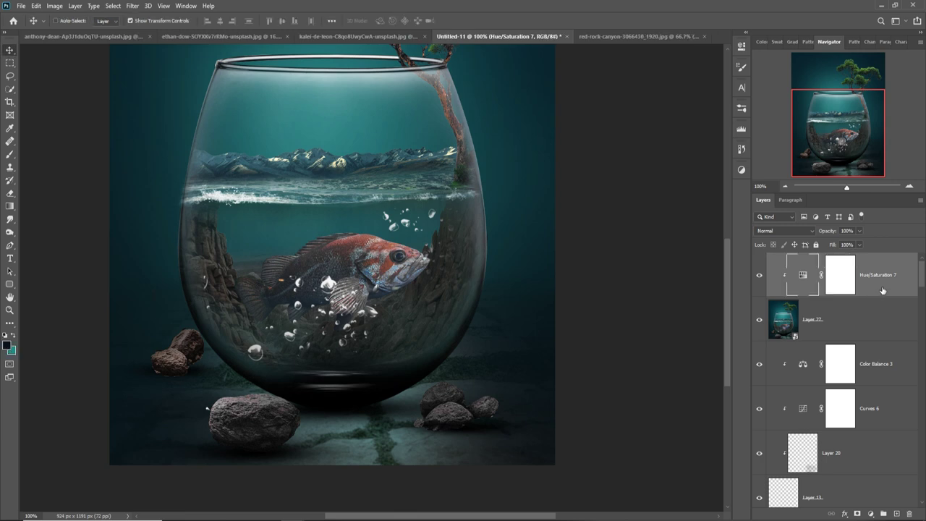
Stamp all visible layers into a new Layer 28 and convert it to a Smart Object
key("ctrl+shift+alt+e")
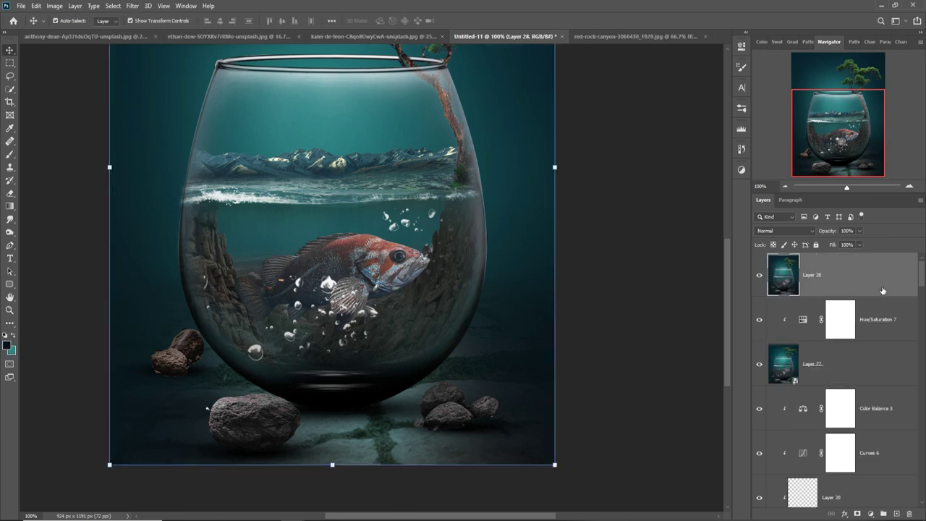
right_click(867, 280)
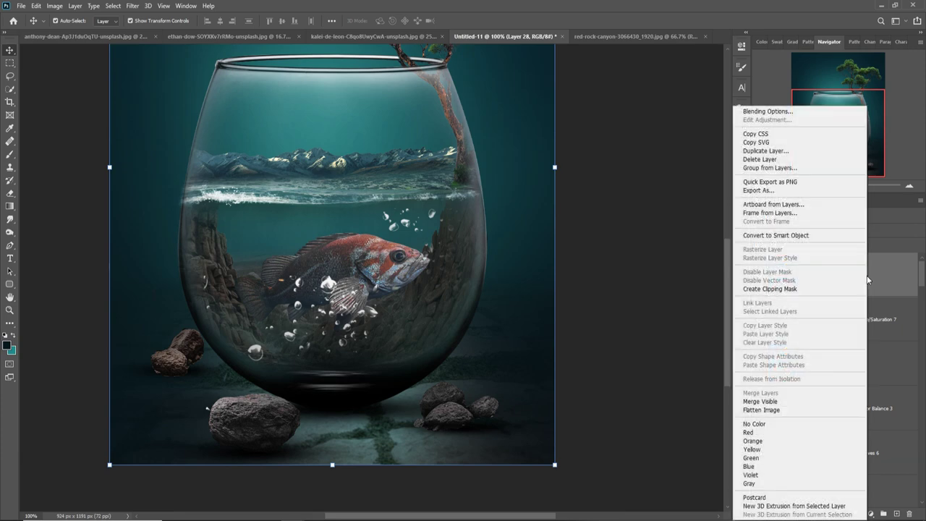
left_click(797, 240)
In the Camera Raw Filter, raise contrast and saturation slightly and brighten the tone-curve highlights
left_click(132, 5)
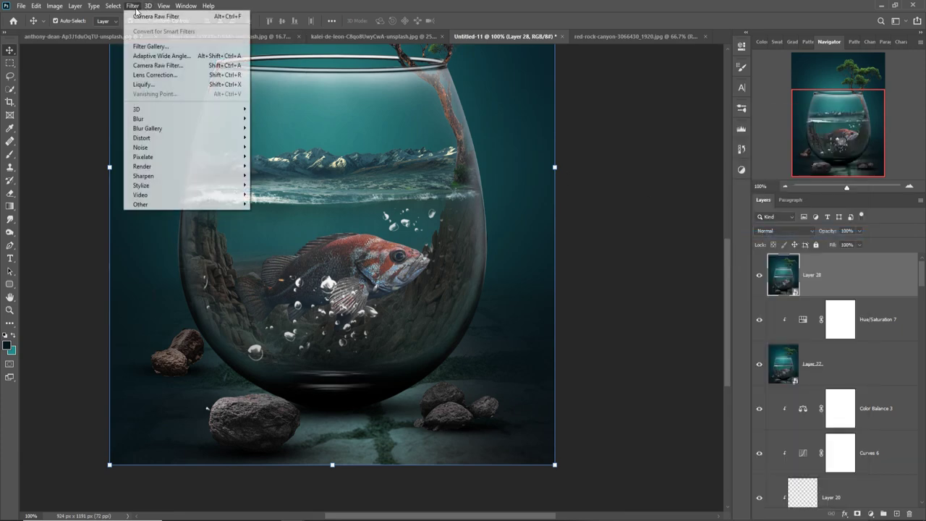
left_click(145, 65)
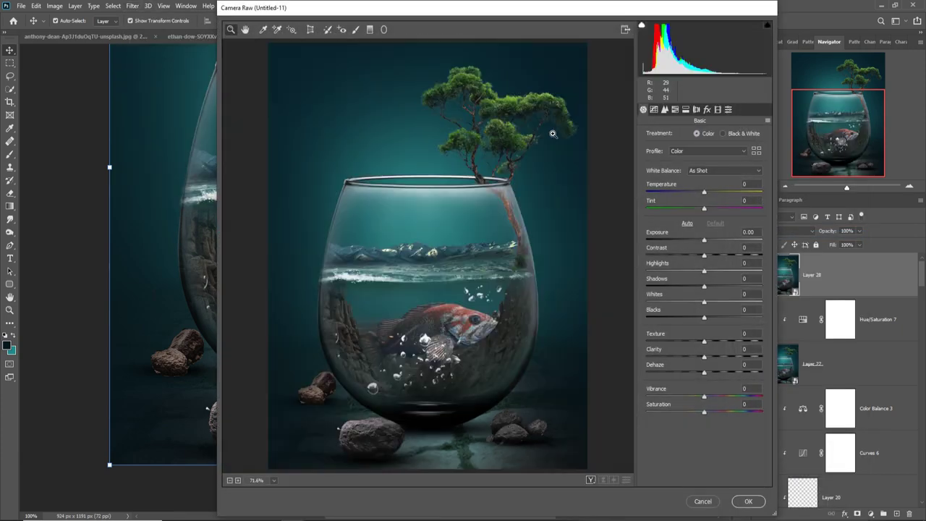
left_click_drag(703, 258, 710, 258)
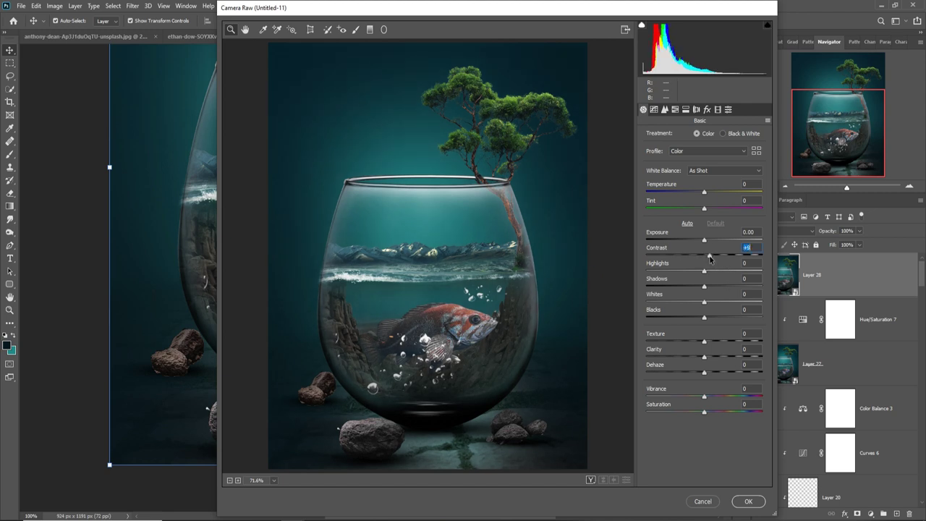
left_click_drag(706, 416, 717, 416)
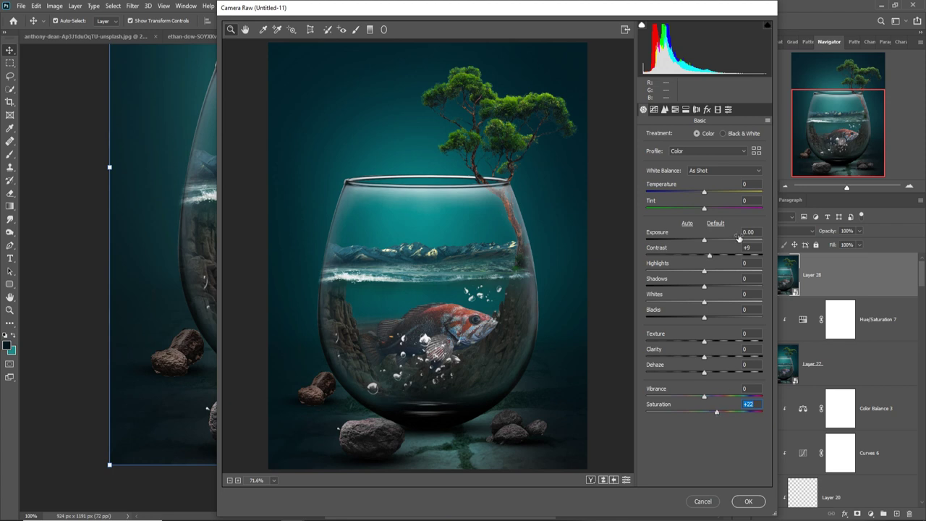
left_click(665, 109)
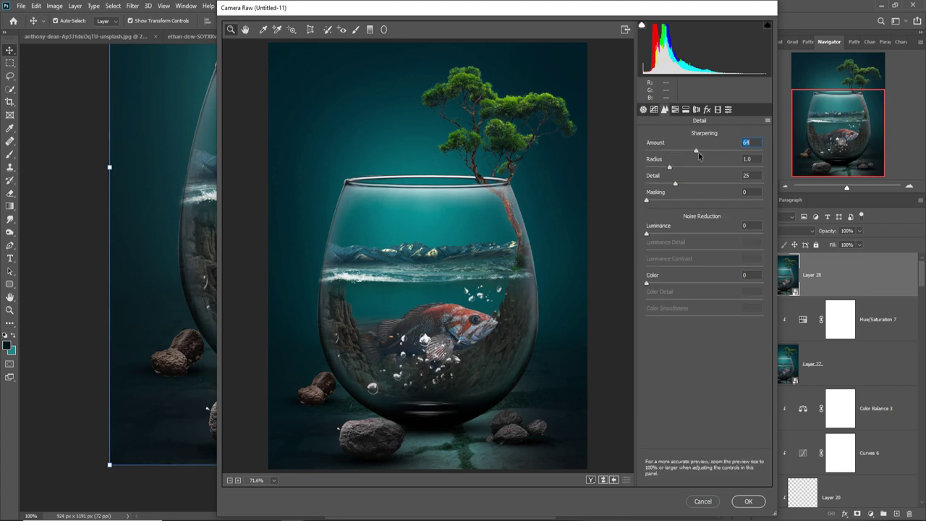
left_click(654, 109)
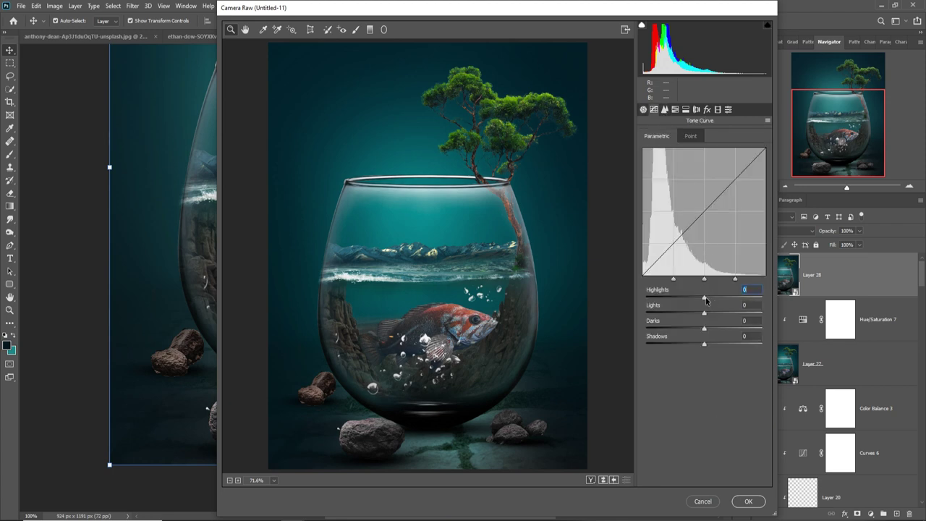
mouse_move(706, 299)
left_mouse_down()
mouse_move(694, 330)
mouse_move(711, 345)
left_mouse_up()
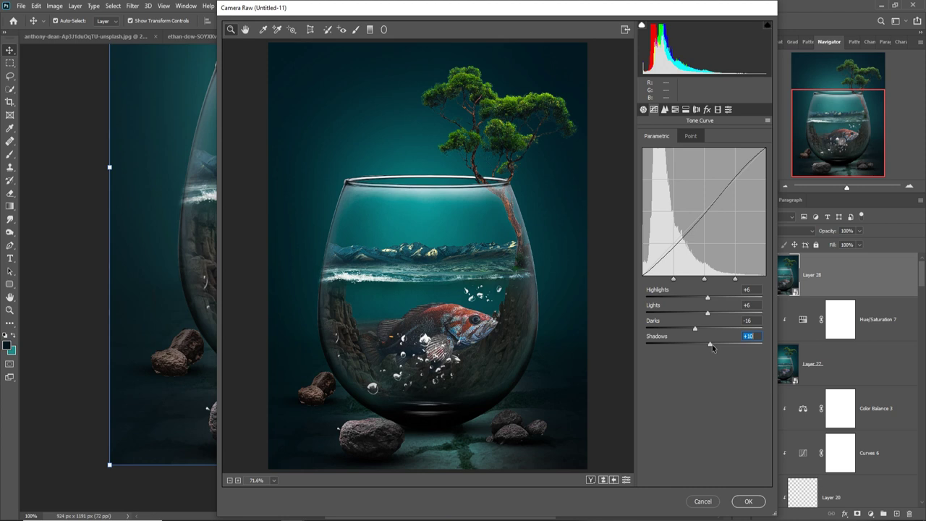
Split-tone the highlights yellow (hue 47, saturation 11) and the shadows teal (hue 212, saturation 9)
left_click(685, 109)
mouse_move(647, 151)
left_mouse_down()
mouse_move(666, 158)
mouse_move(659, 169)
left_mouse_up()
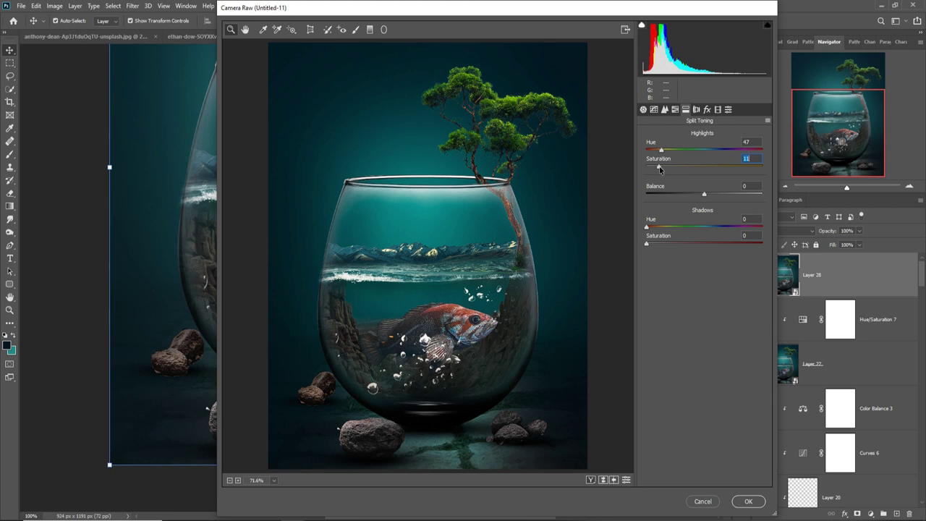
left_click_drag(647, 227, 726, 229)
left_click_drag(647, 243, 656, 245)
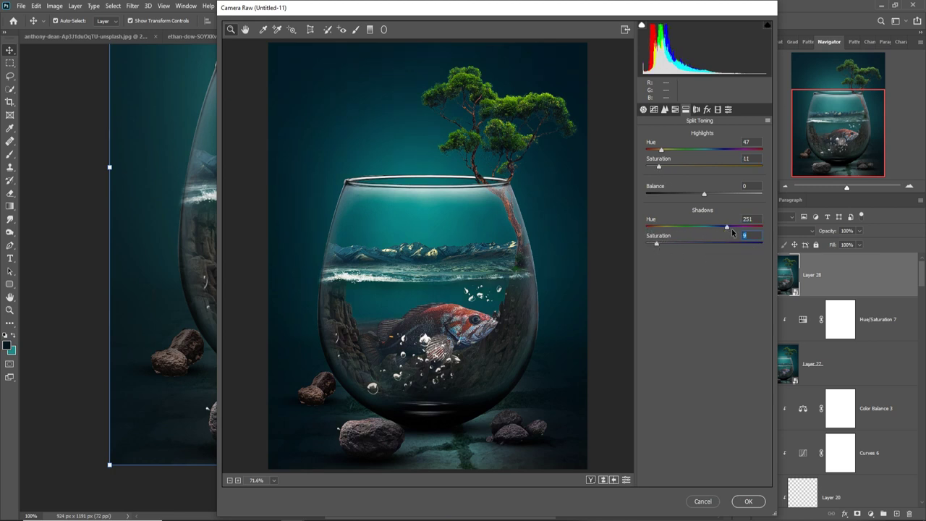
left_click_drag(726, 228, 714, 229)
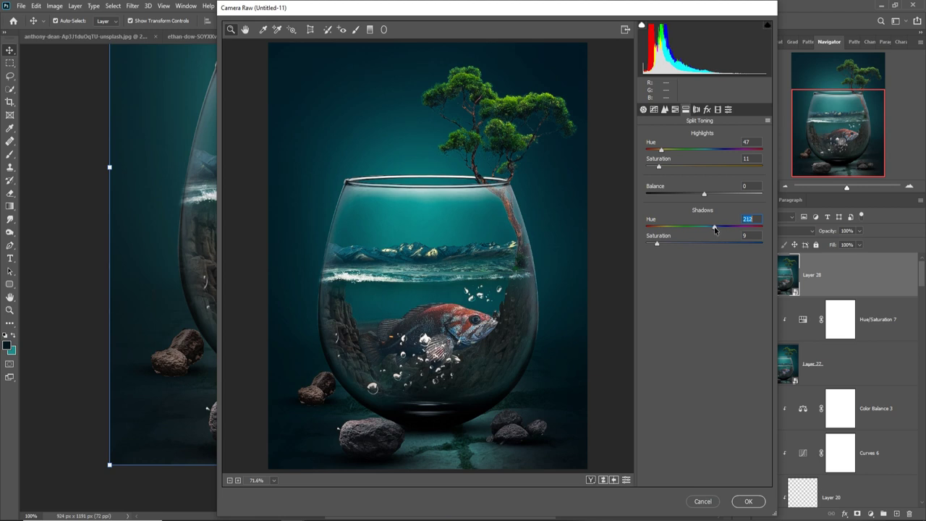
Add a -19 dark vignette, apply the Camera Raw grade, and deselect Layer 28
left_click(706, 109)
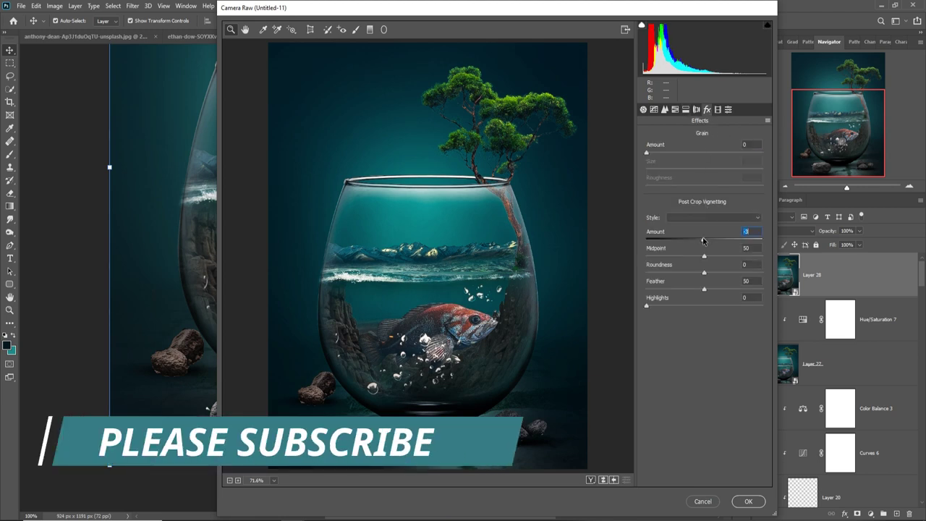
left_click_drag(704, 239, 692, 242)
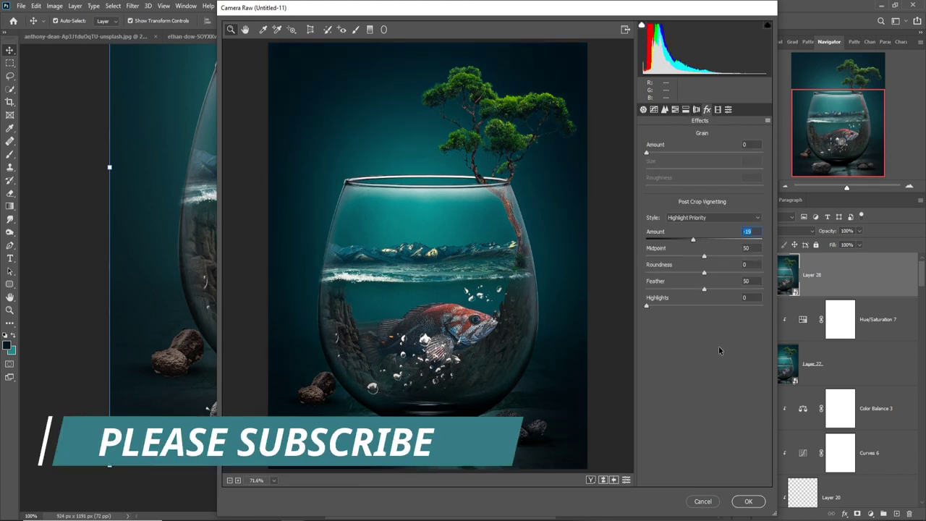
left_click(747, 500)
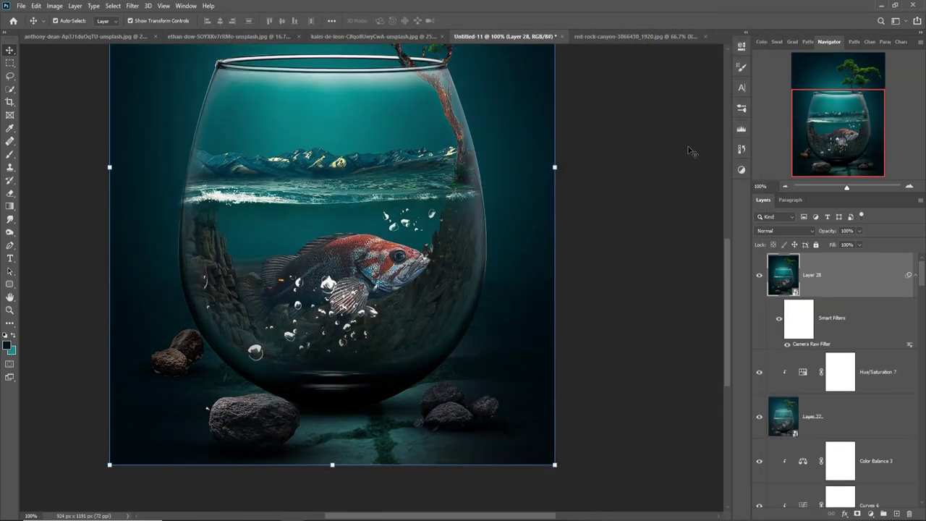
left_click(641, 196)
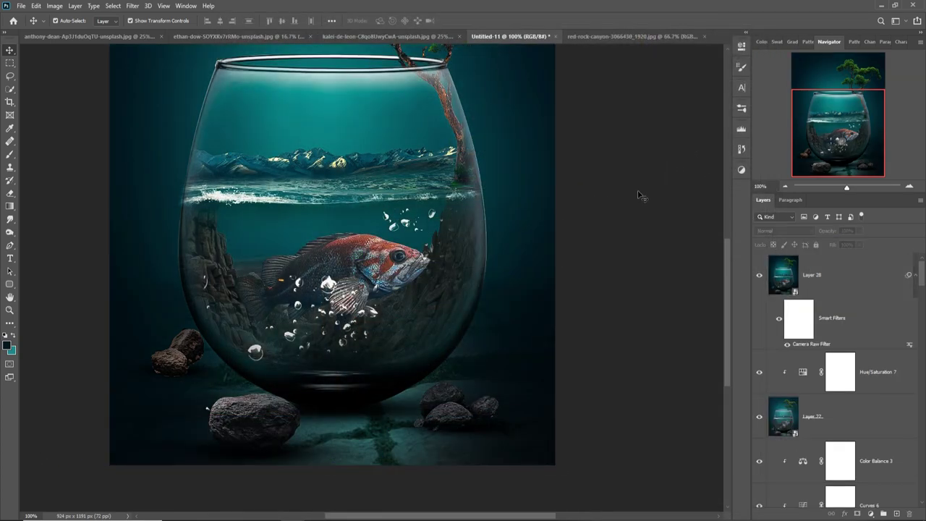